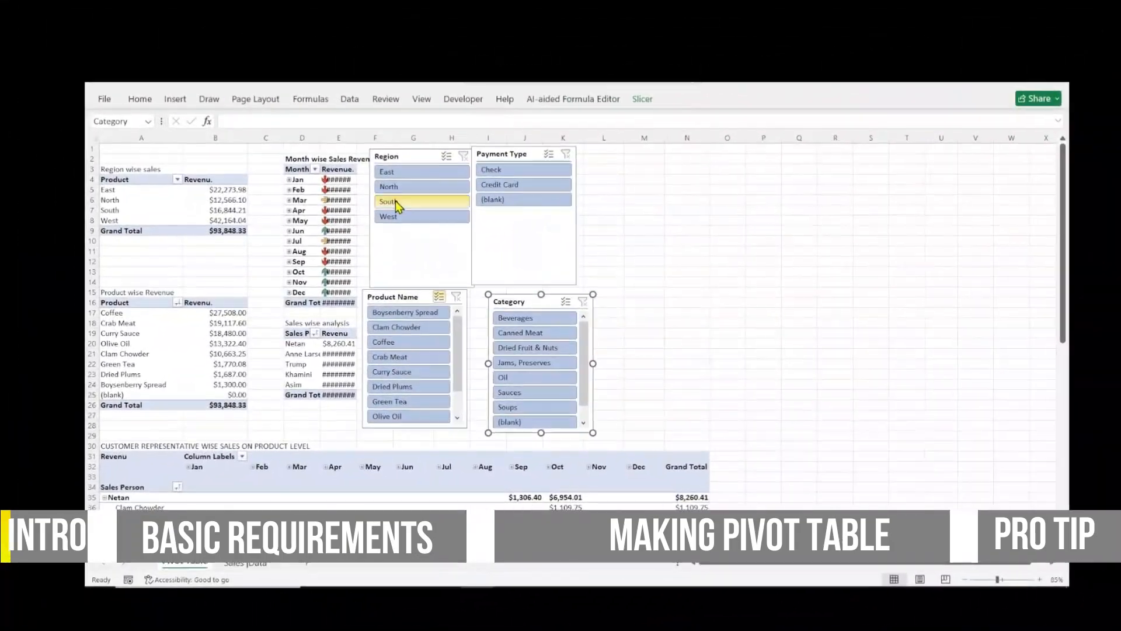
Filter the pivot tables by the East, North and West regions in turn, and by the Check payment type.
double_click(310, 174)
click(355, 199)
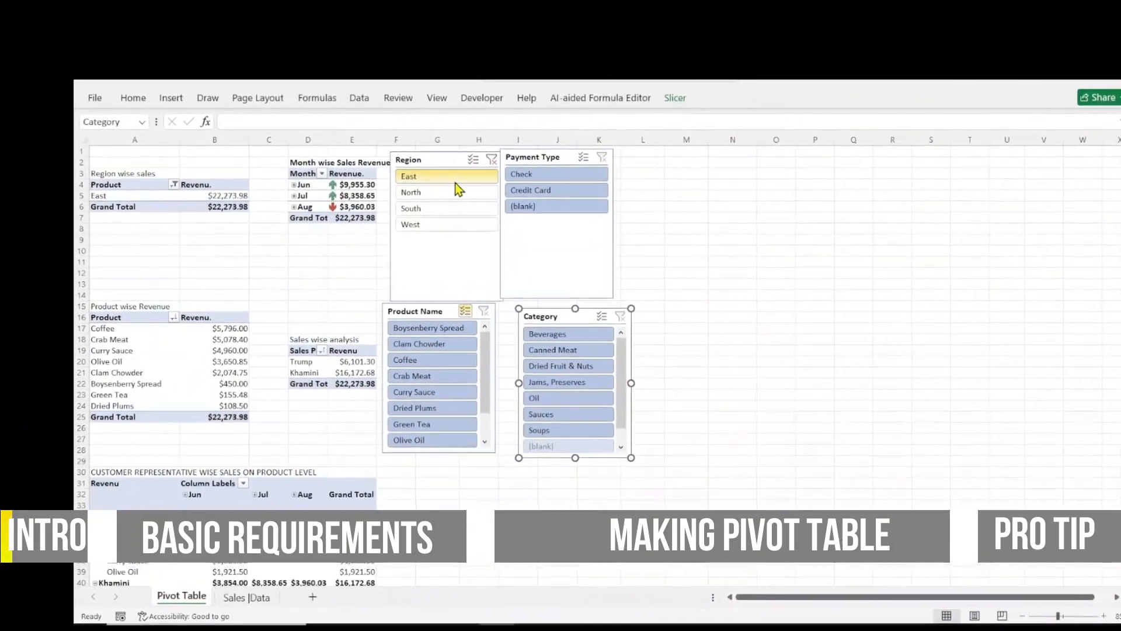
click(456, 206)
click(444, 231)
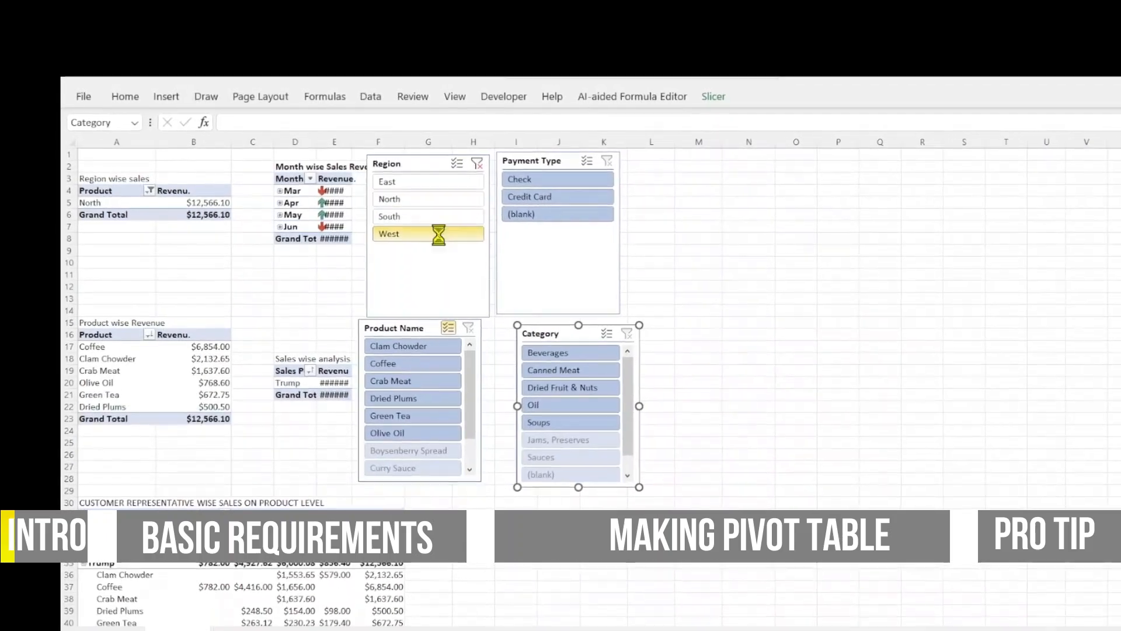
click(564, 178)
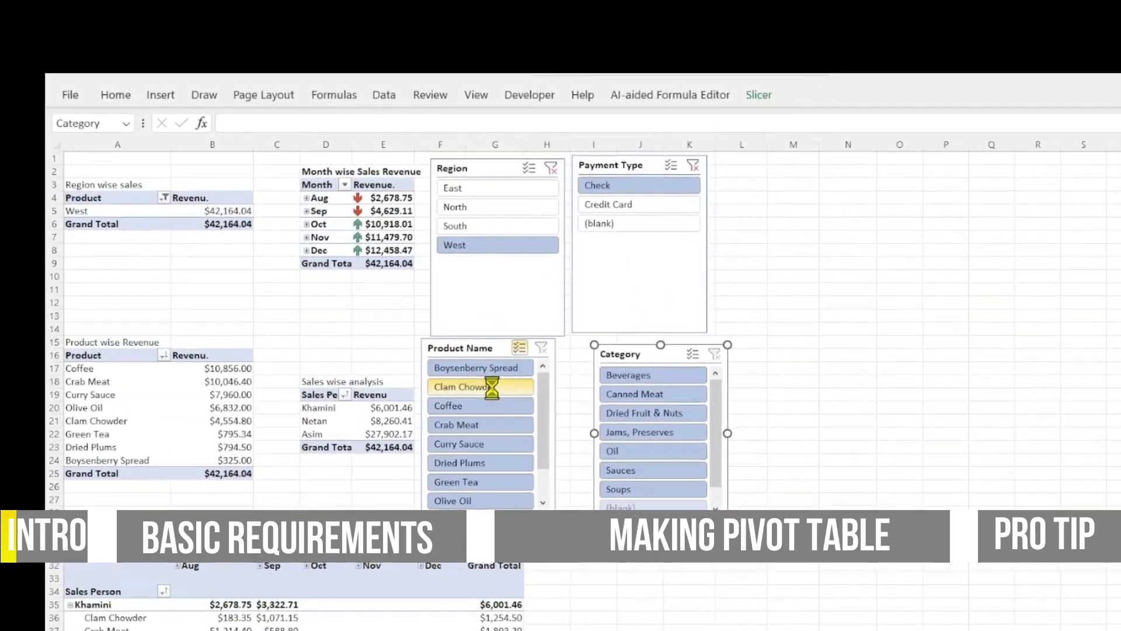
Exclude two products with the Product Name slicer and filter the Category slicer to Jams, Preserves.
click(455, 380)
click(455, 417)
click(677, 444)
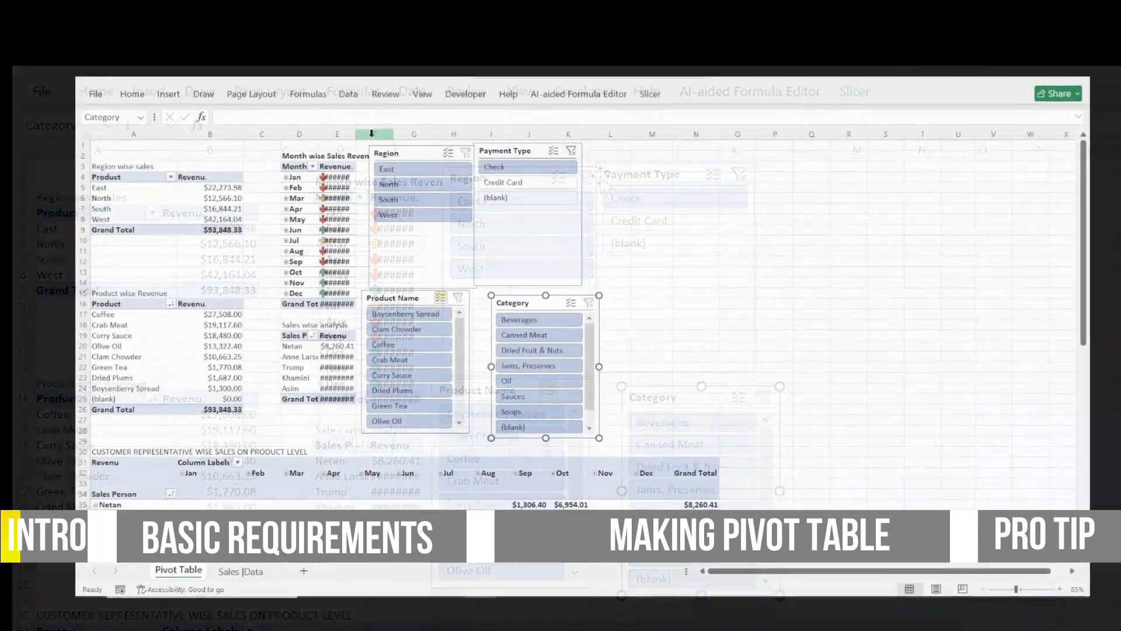
Clear the Payment Type filter and exclude Clam Chowder and Curry Sauce from the Product Name filter.
click(544, 162)
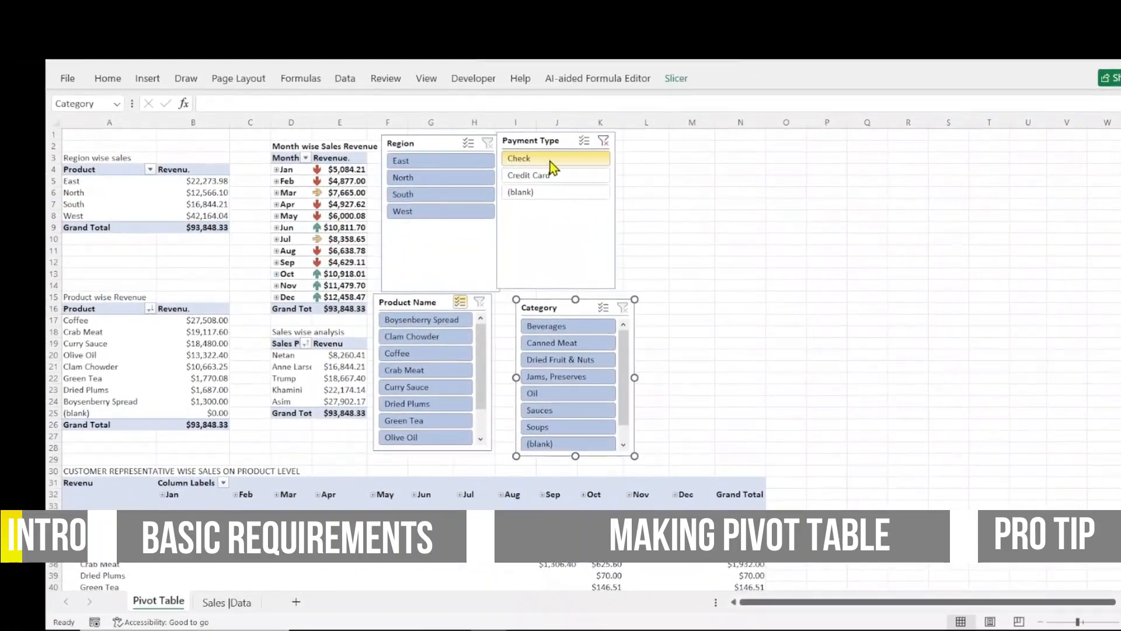
click(598, 143)
click(430, 353)
click(425, 384)
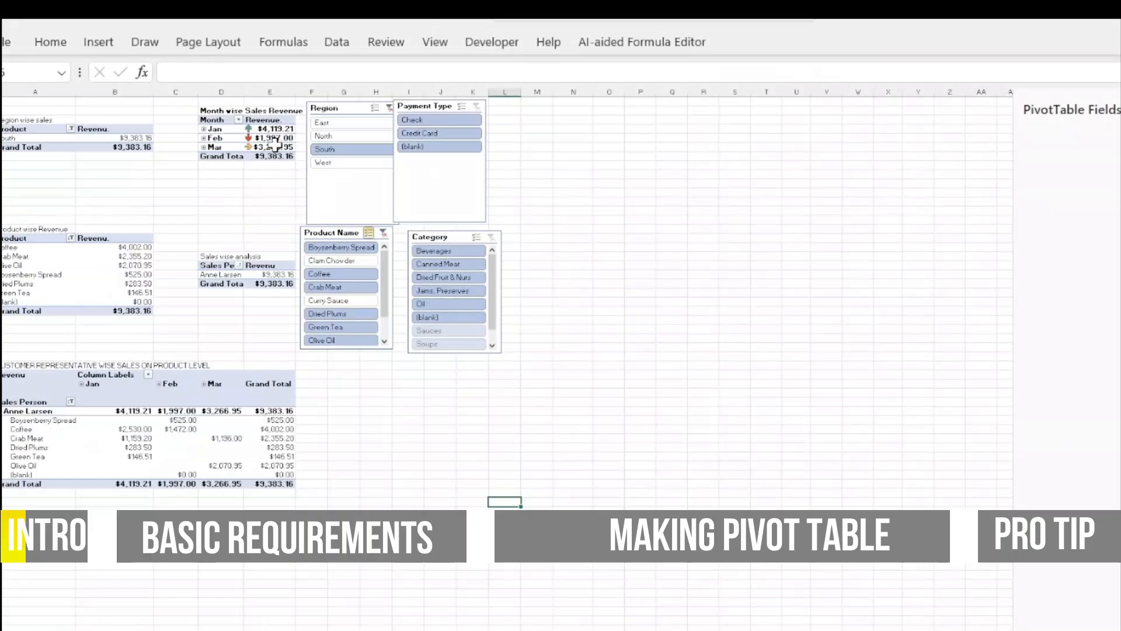
Cycle the Region filter through East, North and West, clear it, and filter the pivot tables by South.
click(350, 124)
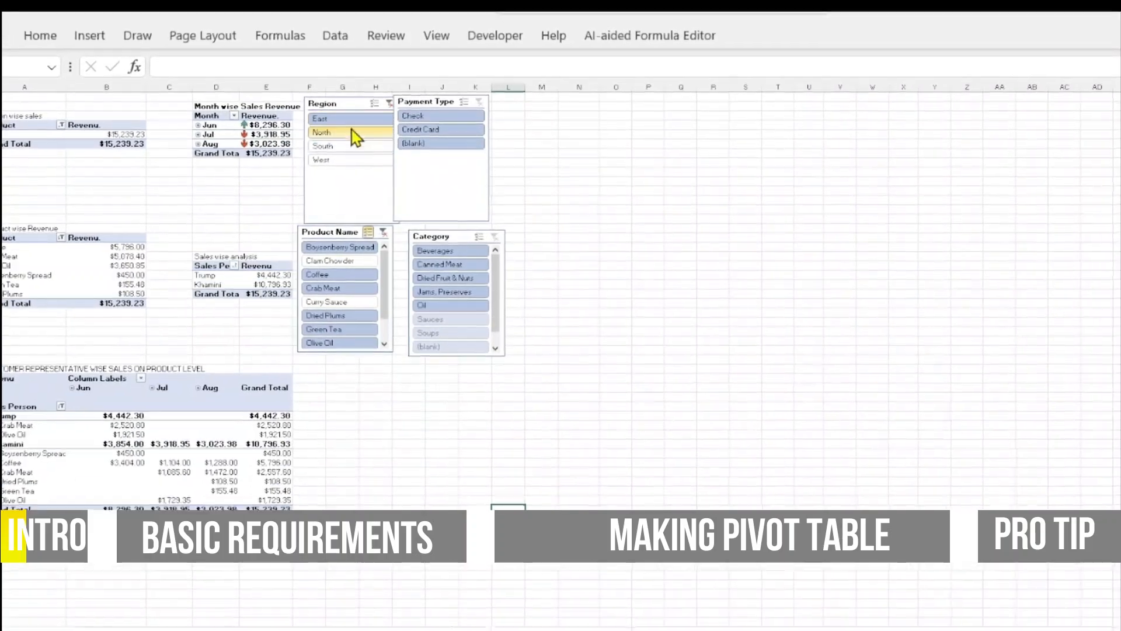
click(352, 136)
click(351, 162)
click(389, 108)
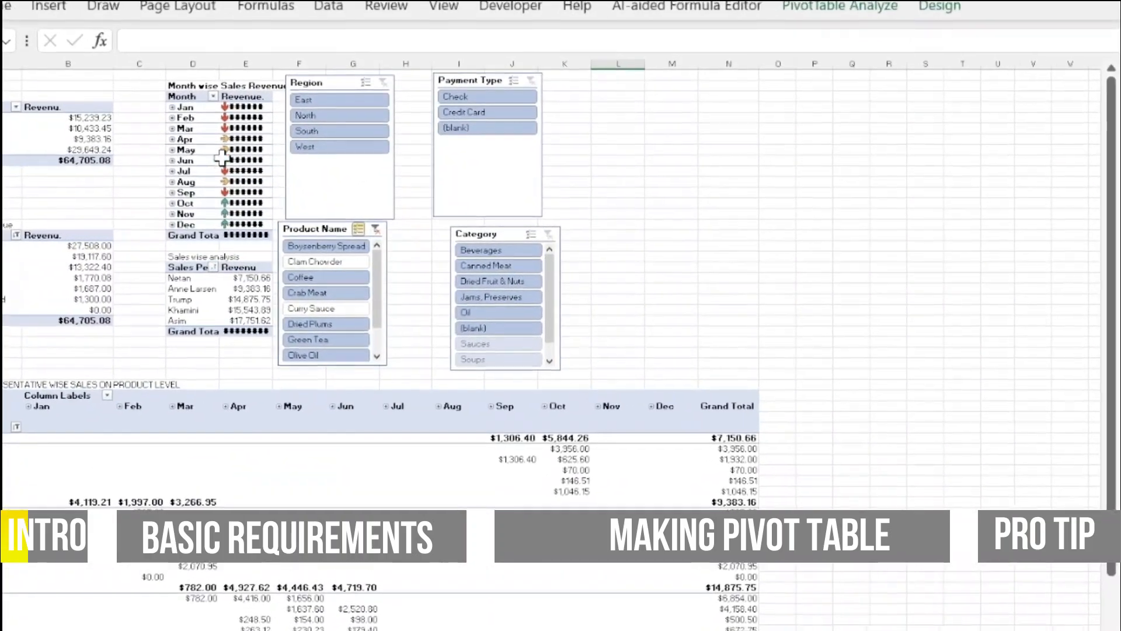
click(341, 135)
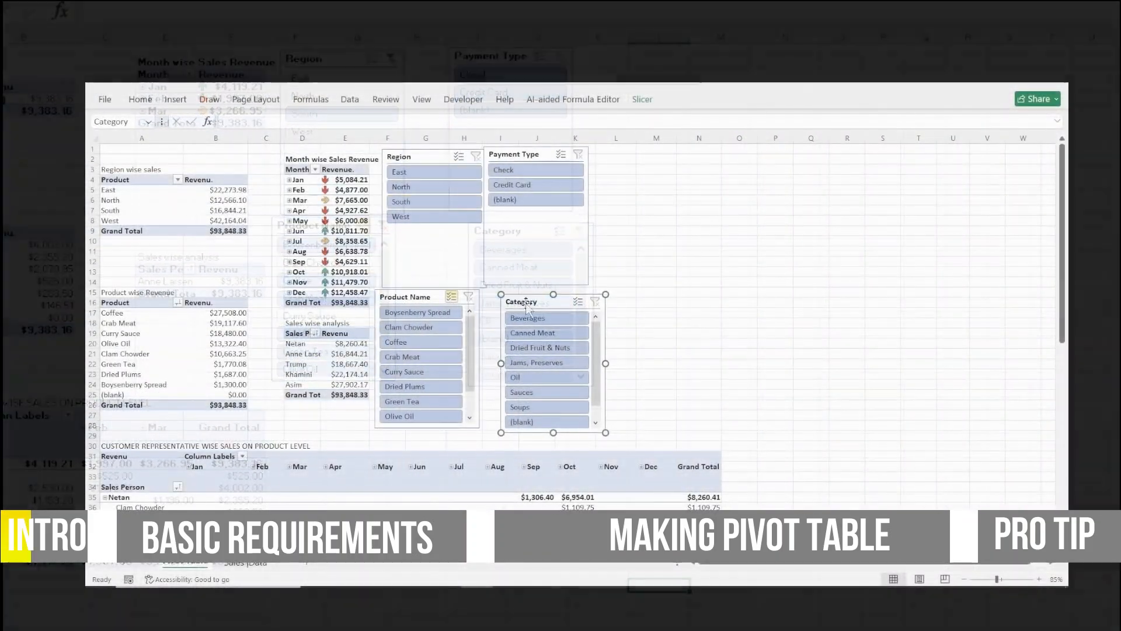
Filter the pivot tables by the East region, and clear the Category, Product Name and Region filters.
click(435, 173)
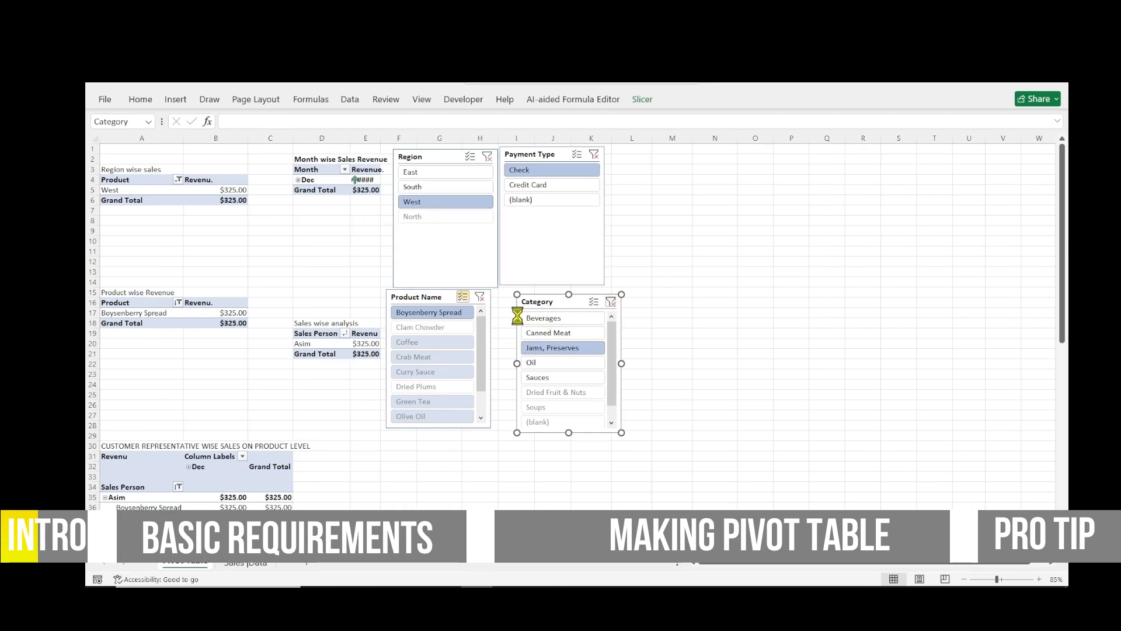
click(609, 302)
click(465, 296)
click(473, 156)
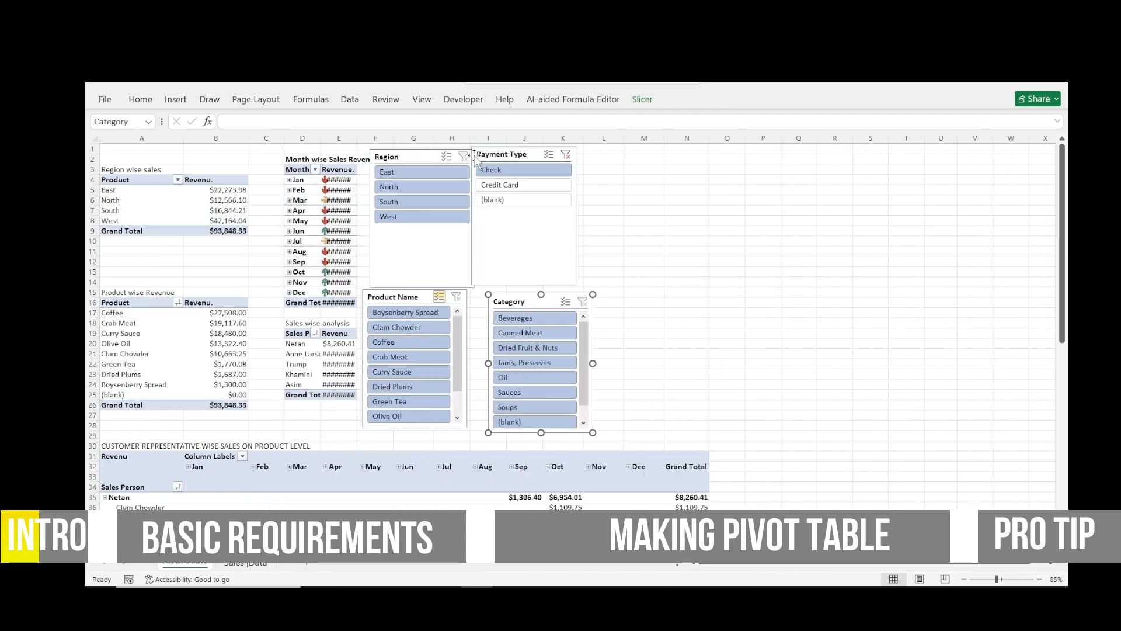
Autofit the Revenue column of the month-wise sales table and exclude Curry Sauce and Clam Chowder from the Product Name filter.
double_click(359, 139)
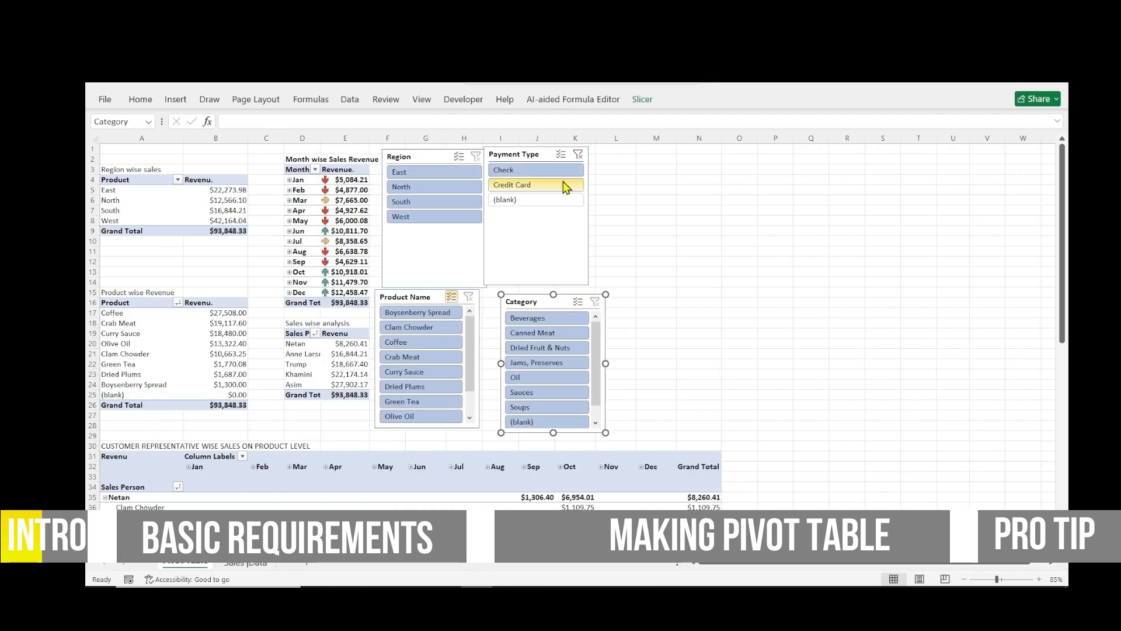
click(430, 344)
click(422, 373)
click(410, 343)
click(404, 326)
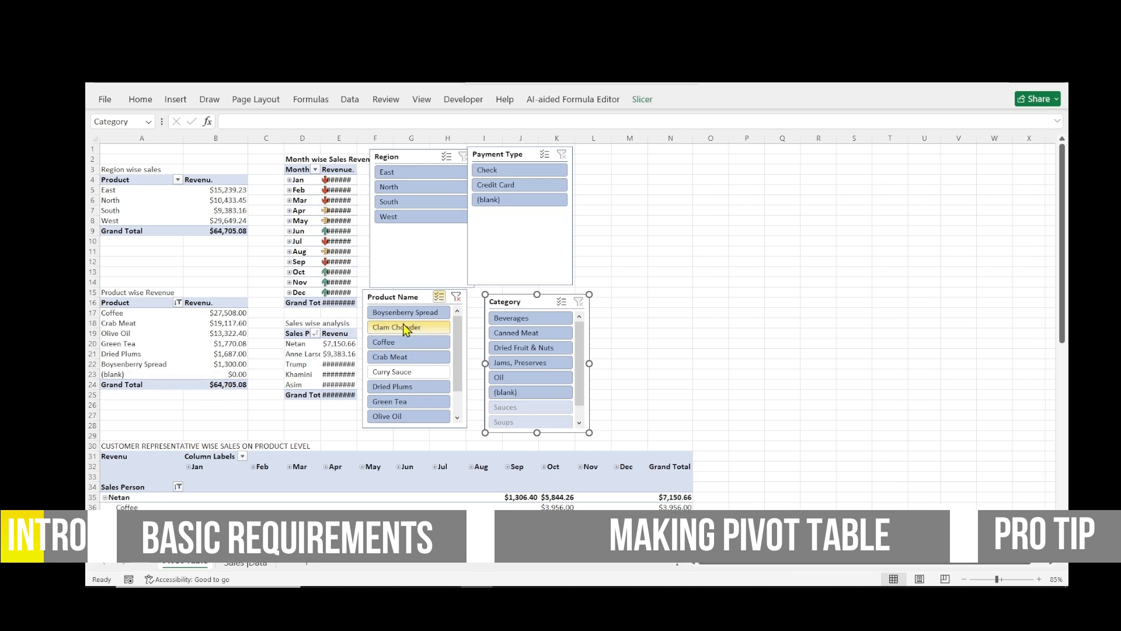
Filter the pivot tables by East, North, South and West one after another, and clear the Region filter.
click(493, 496)
scroll(495, 500, down, 2)
click(419, 438)
click(314, 157)
click(355, 168)
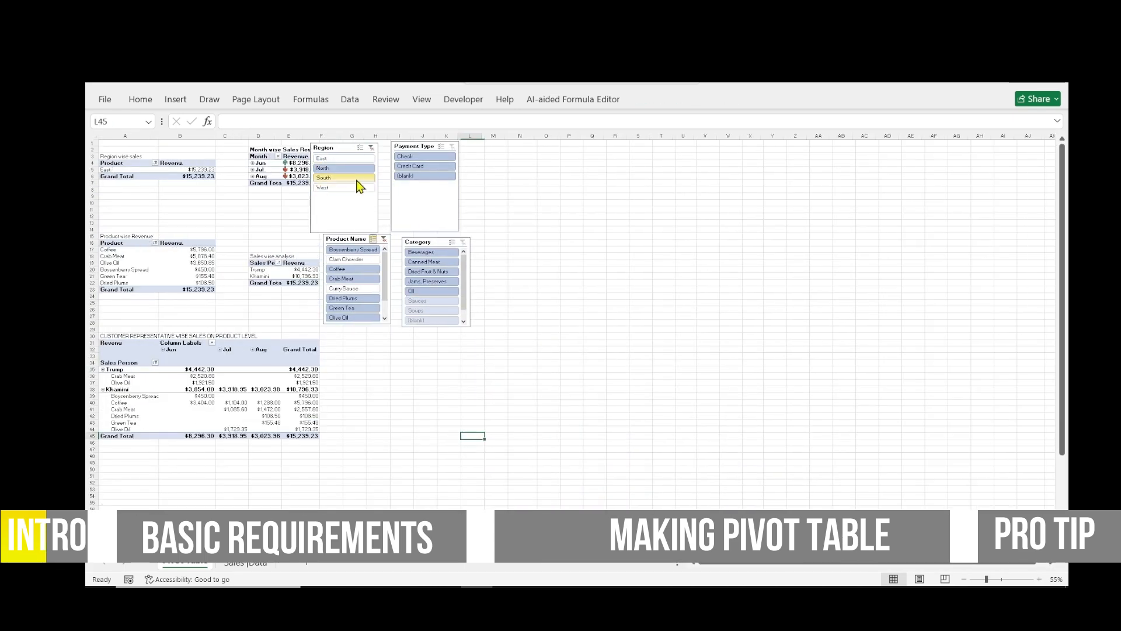
click(356, 179)
click(357, 187)
click(385, 147)
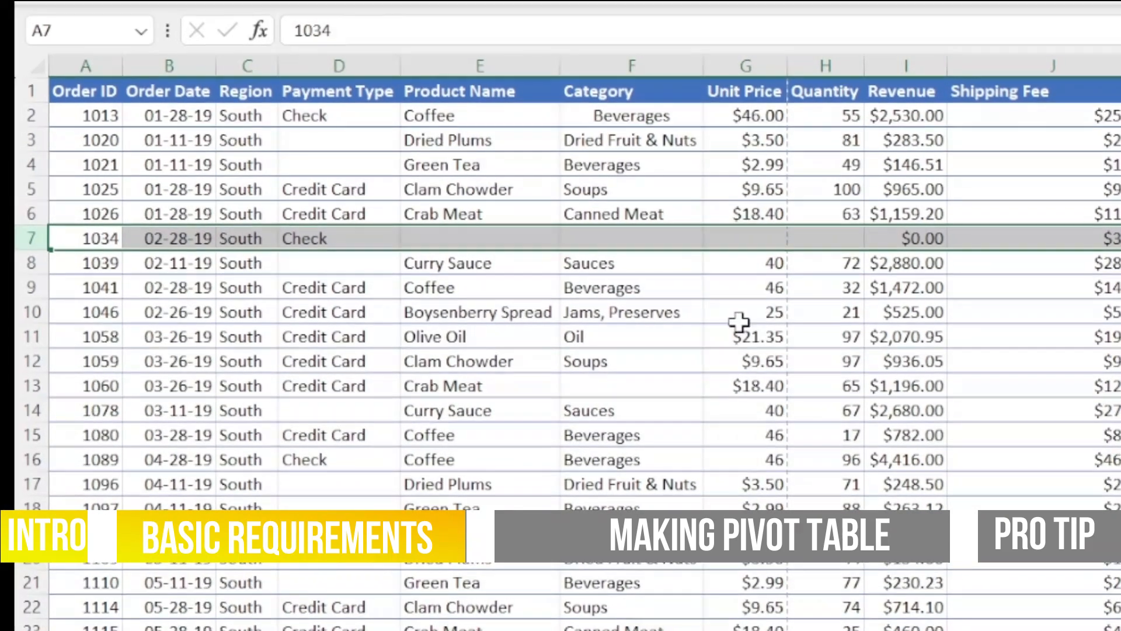
Start a PivotTable from cell G11 of the Sheet2 data and examine the source range it covers.
click(745, 330)
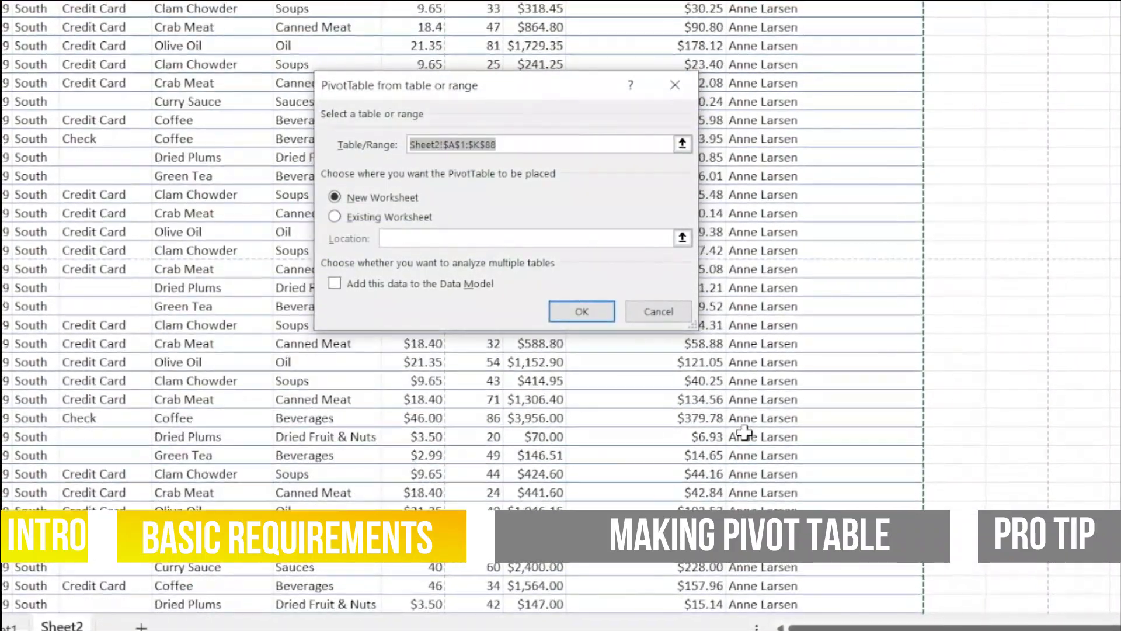
scroll(744, 433, down, 12)
scroll(743, 433, up, 17)
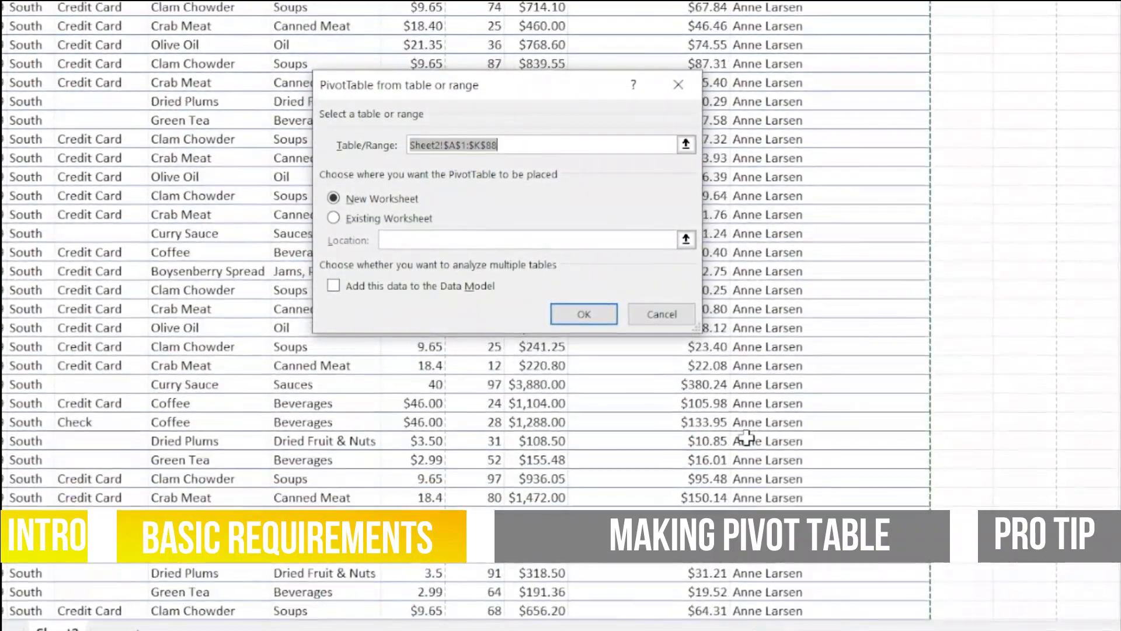
scroll(746, 436, up, 7)
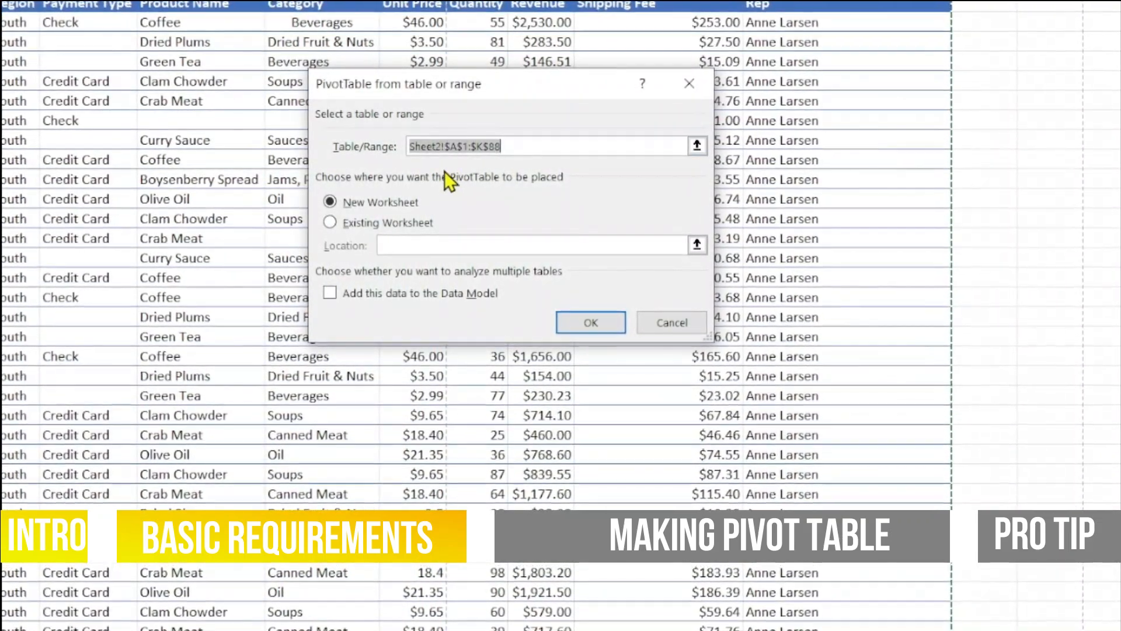
Mark the Table/Range entry, both worksheet placement options and the Location box with red pen strokes, and erase the marks.
drag(399, 157, 505, 155)
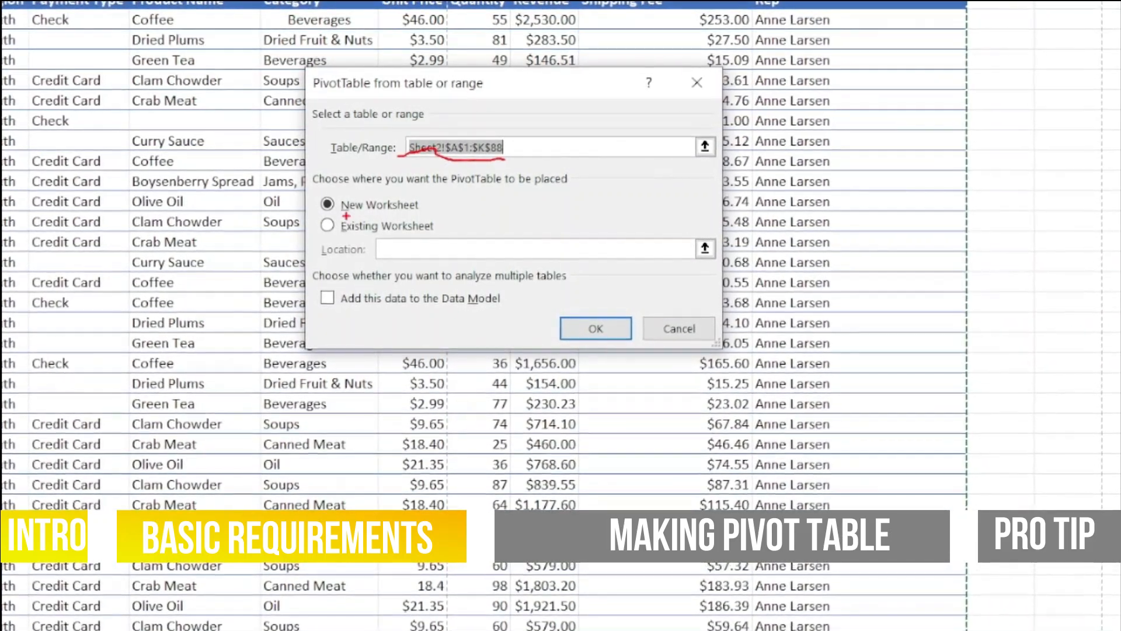
mouse_move(346, 211)
mouse_down()
mouse_move(403, 211)
mouse_move(368, 238)
mouse_move(428, 237)
mouse_up()
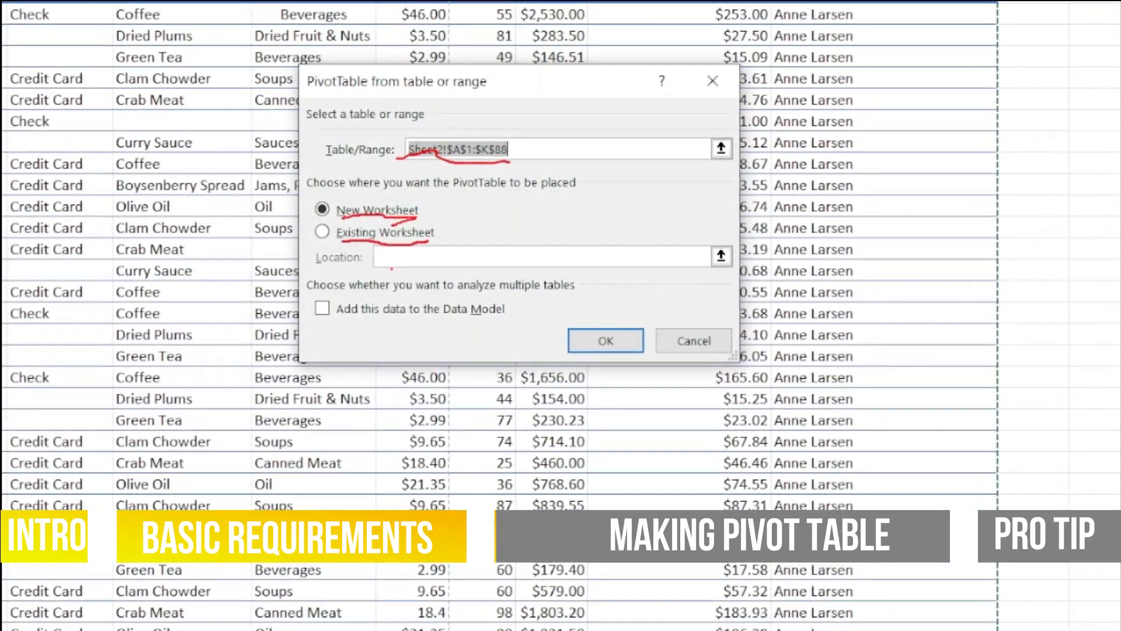
mouse_move(391, 269)
mouse_down()
mouse_move(388, 291)
mouse_move(392, 269)
mouse_move(401, 280)
mouse_move(483, 251)
mouse_up()
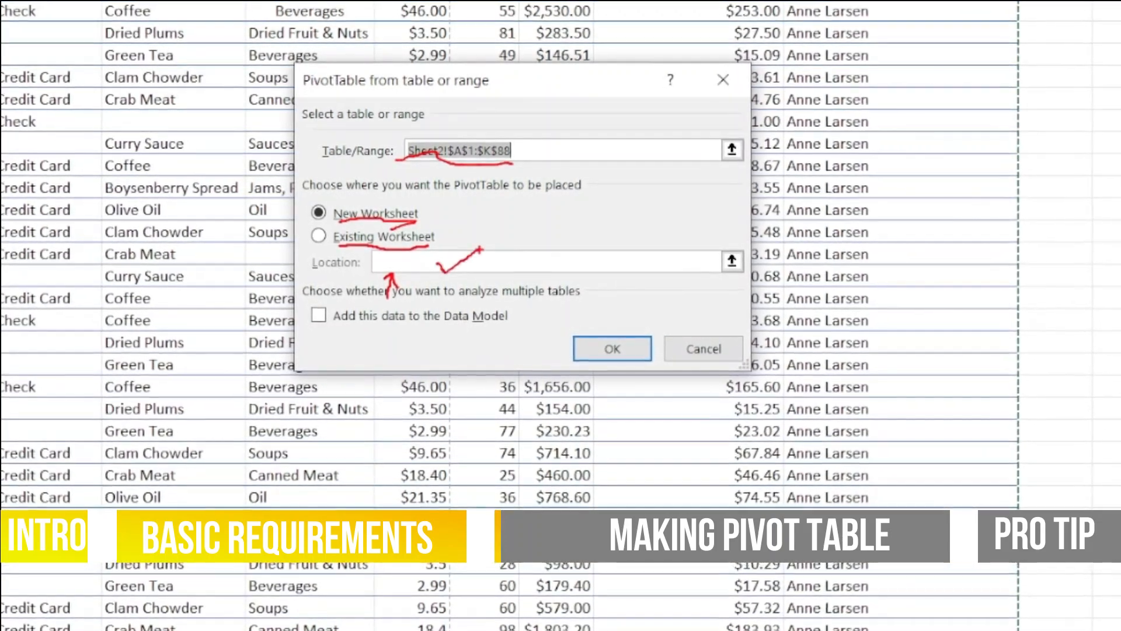
key(Escape)
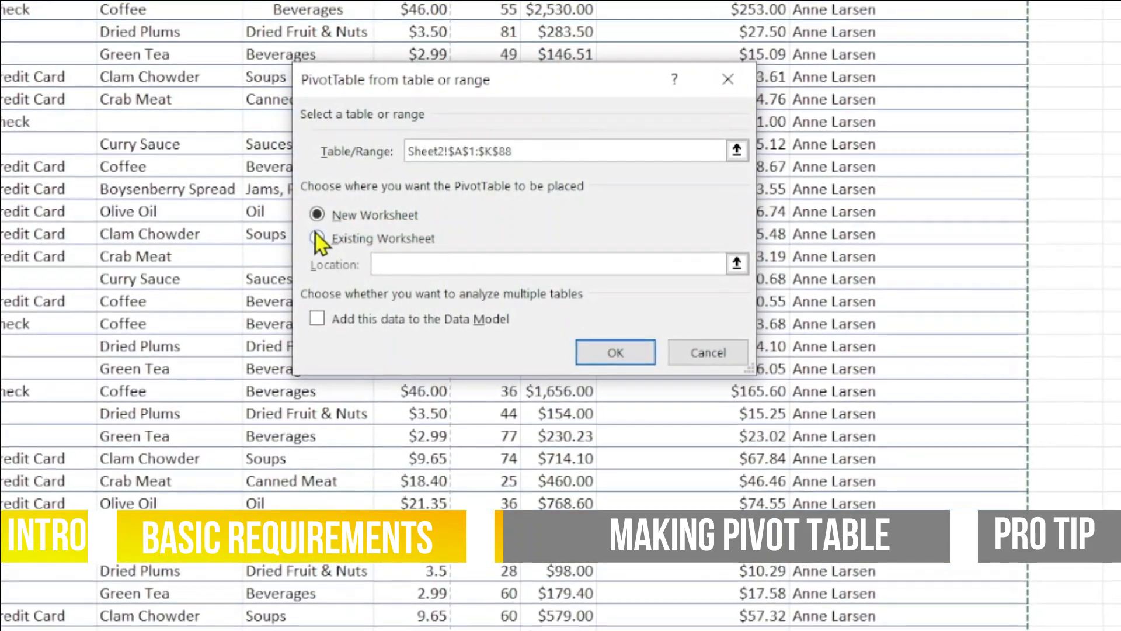
Try to place the PivotTable on the existing worksheet in the empty area below the data.
click(316, 234)
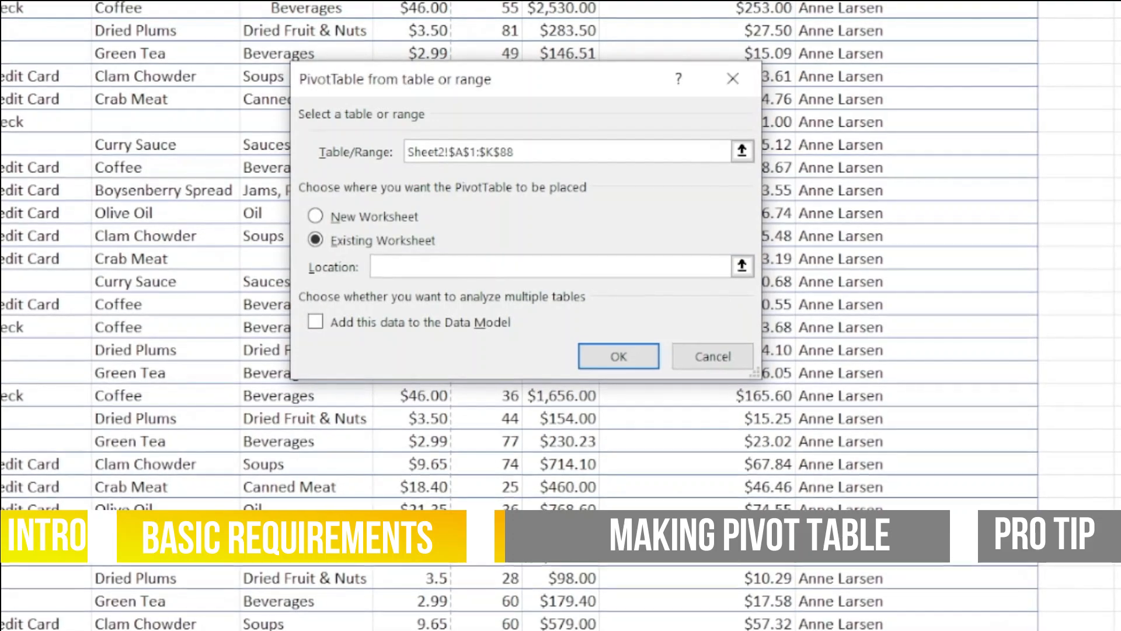
scroll(875, 408, down, 10)
scroll(875, 409, down, 10)
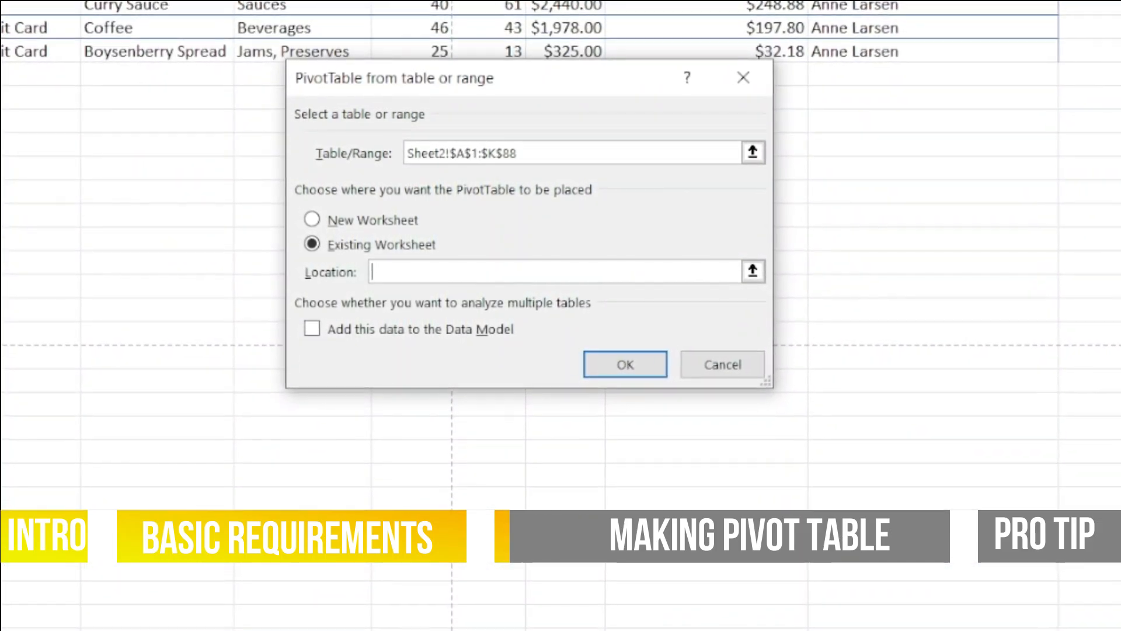
click(1, 380)
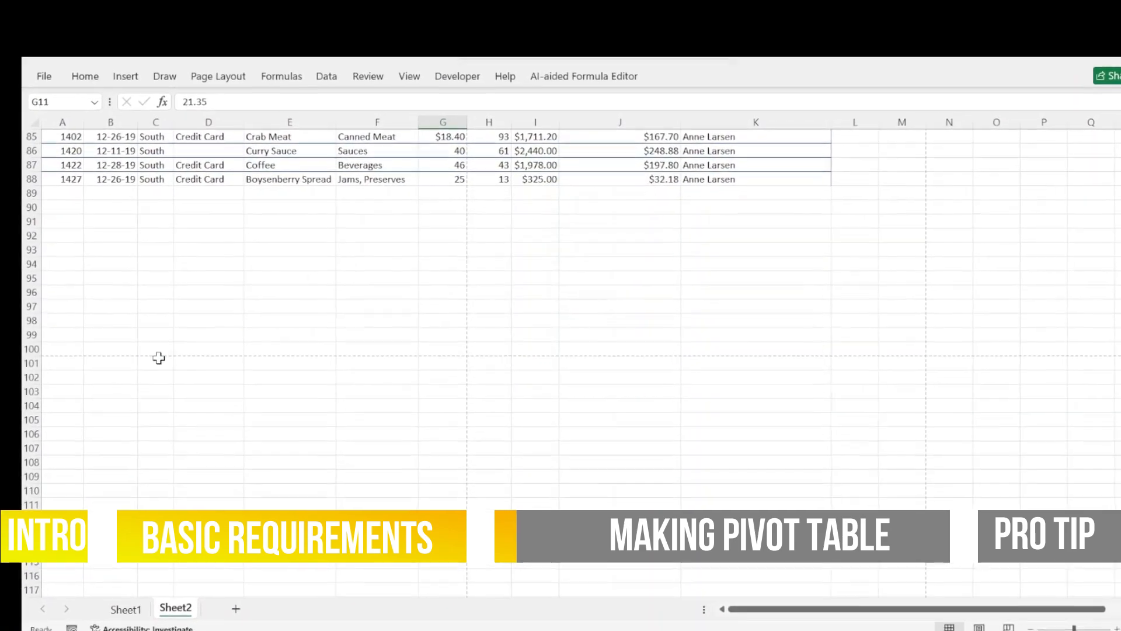
Create a PivotTable from the range Sheet2!$A$1:$K$88 on a new worksheet.
scroll(146, 366, up, 10)
scroll(145, 366, up, 15)
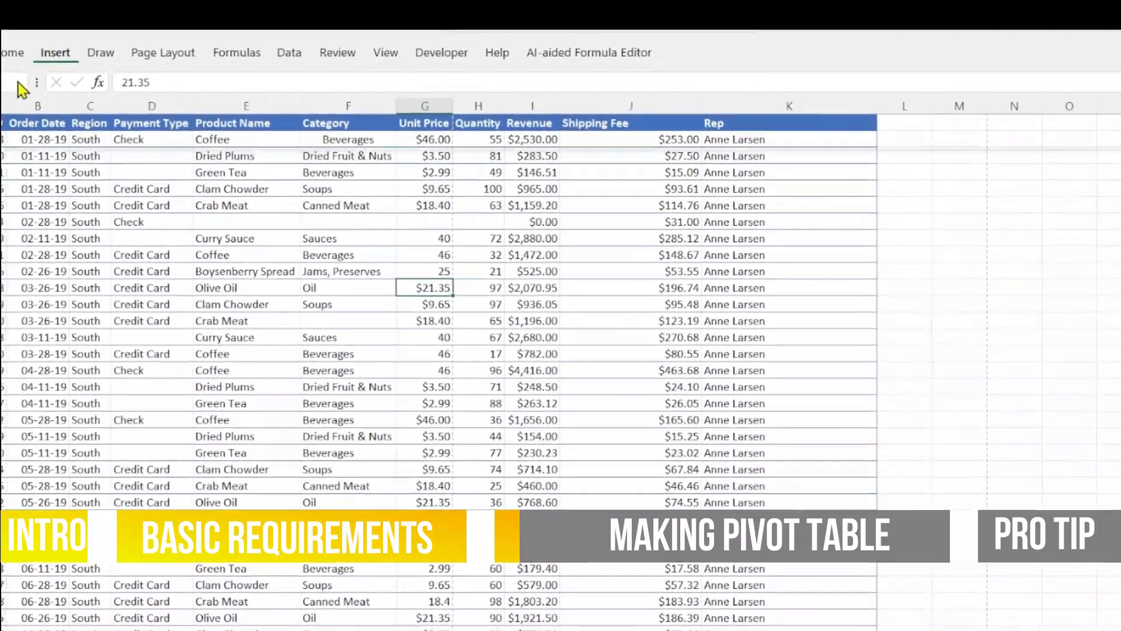
click(55, 53)
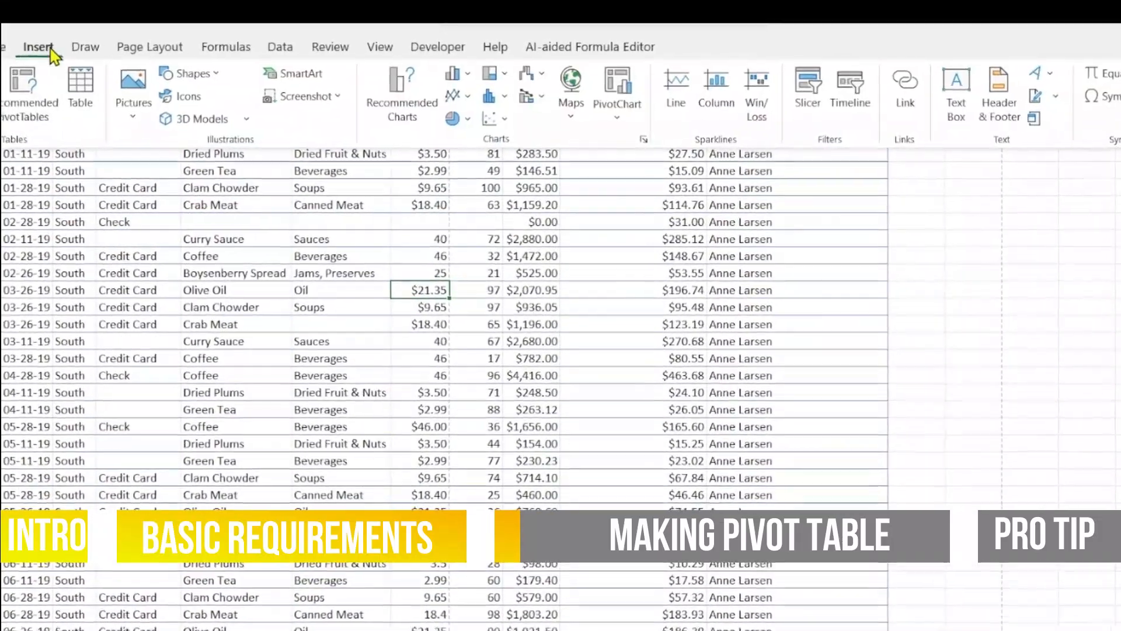
click(55, 53)
click(55, 53)
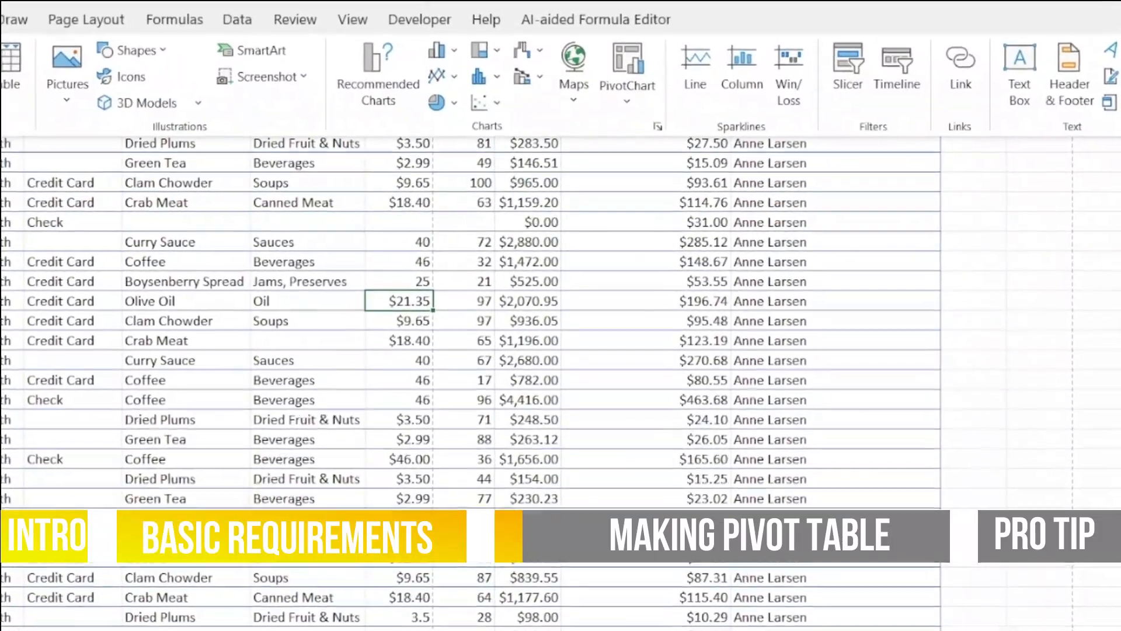
click(2, 87)
click(2, 132)
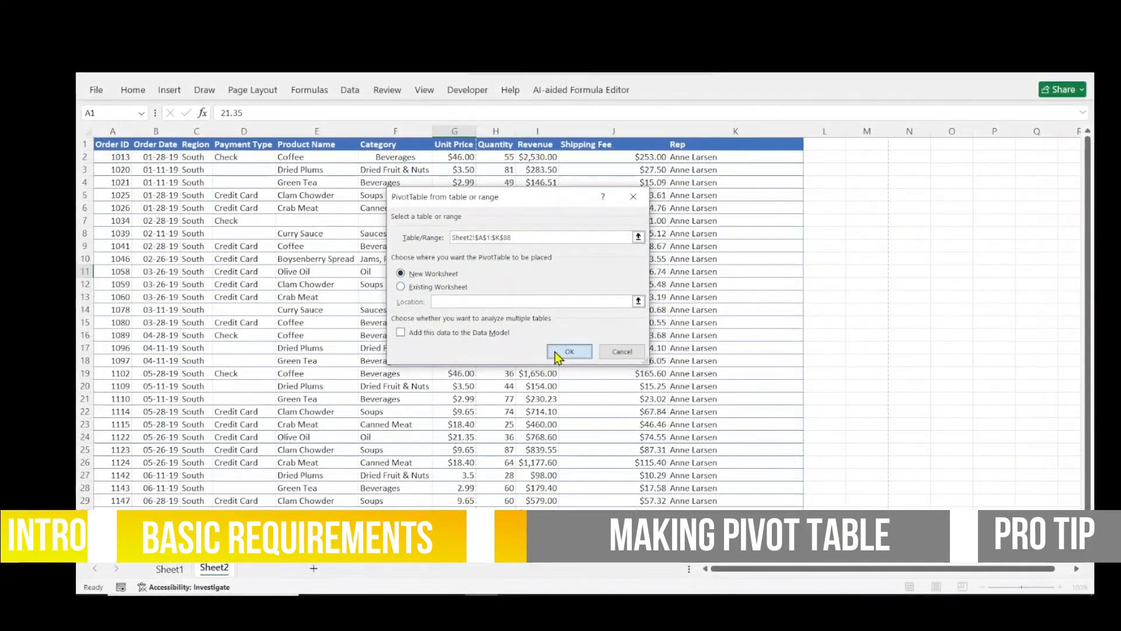
click(556, 351)
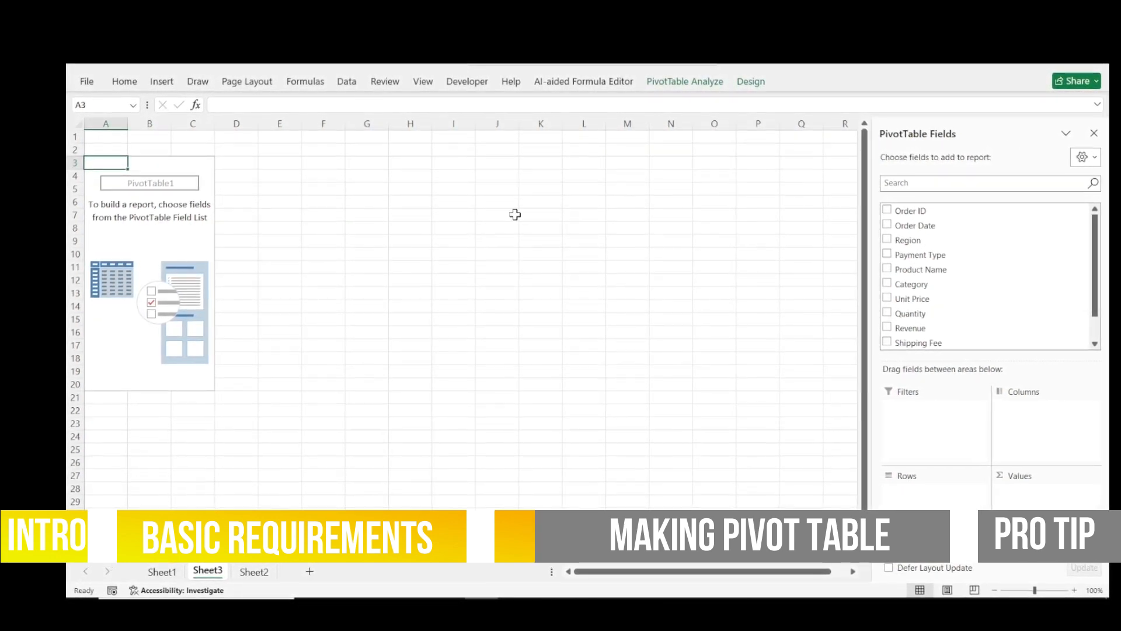
Examine the order table's column headers on Sheet1, from Order Date to Unit Price, as the source of the PivotTable fields.
click(150, 241)
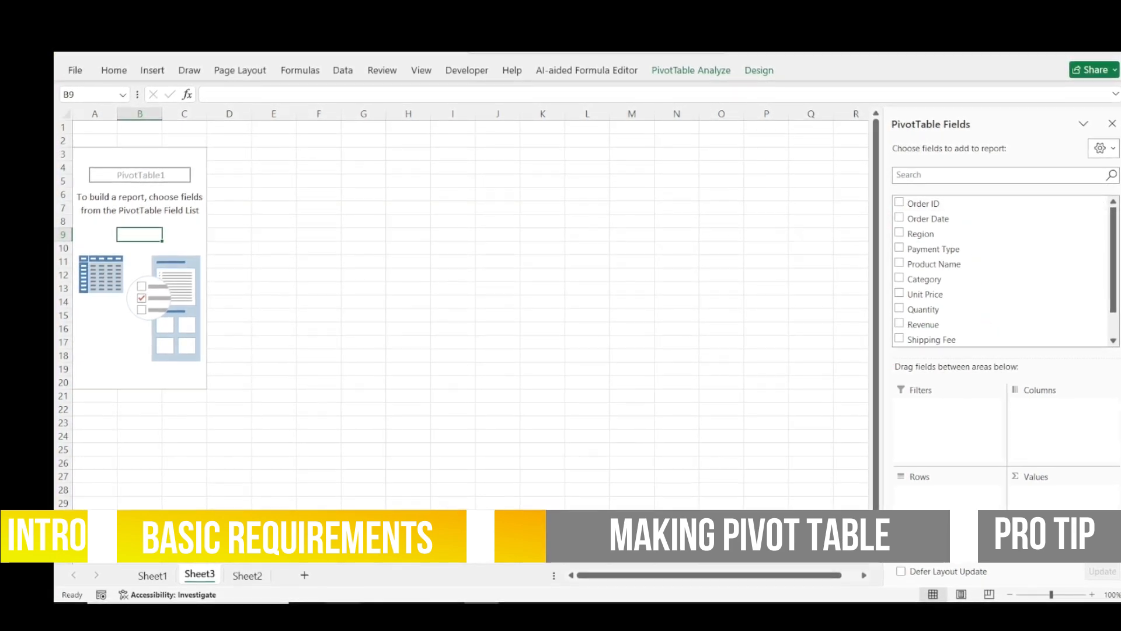
click(162, 574)
scroll(476, 375, up, 19)
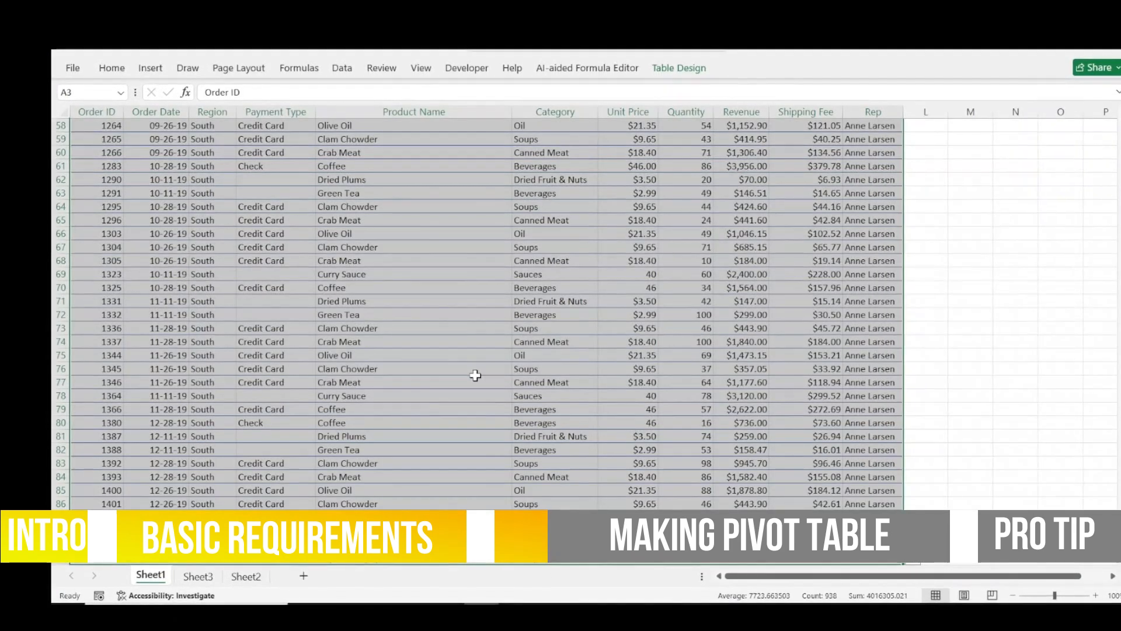
click(425, 318)
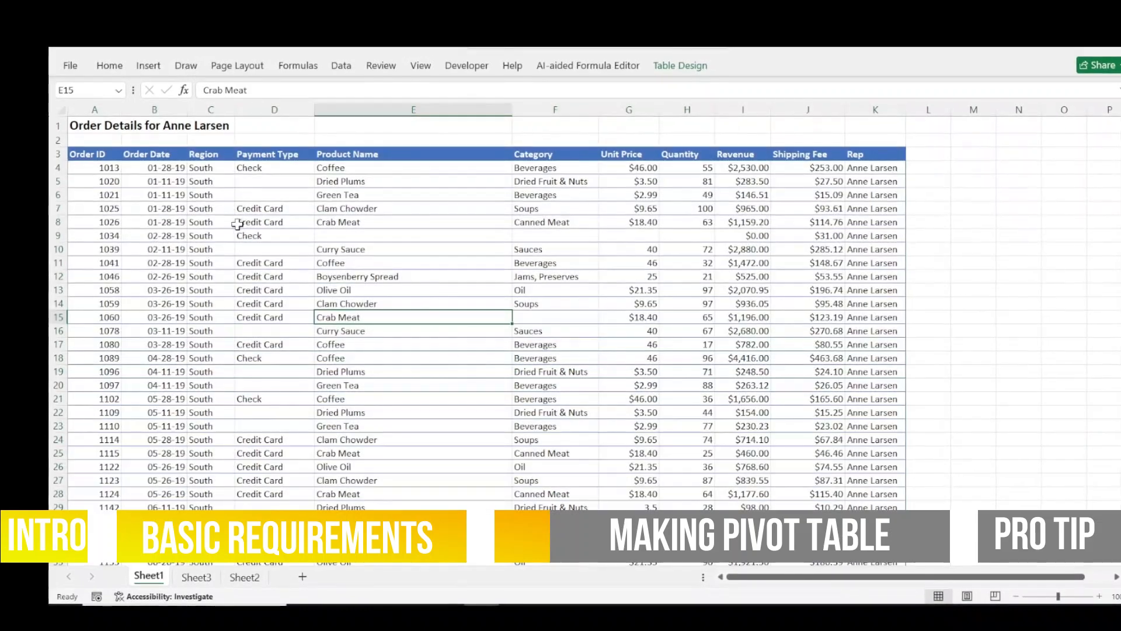
click(155, 154)
click(211, 154)
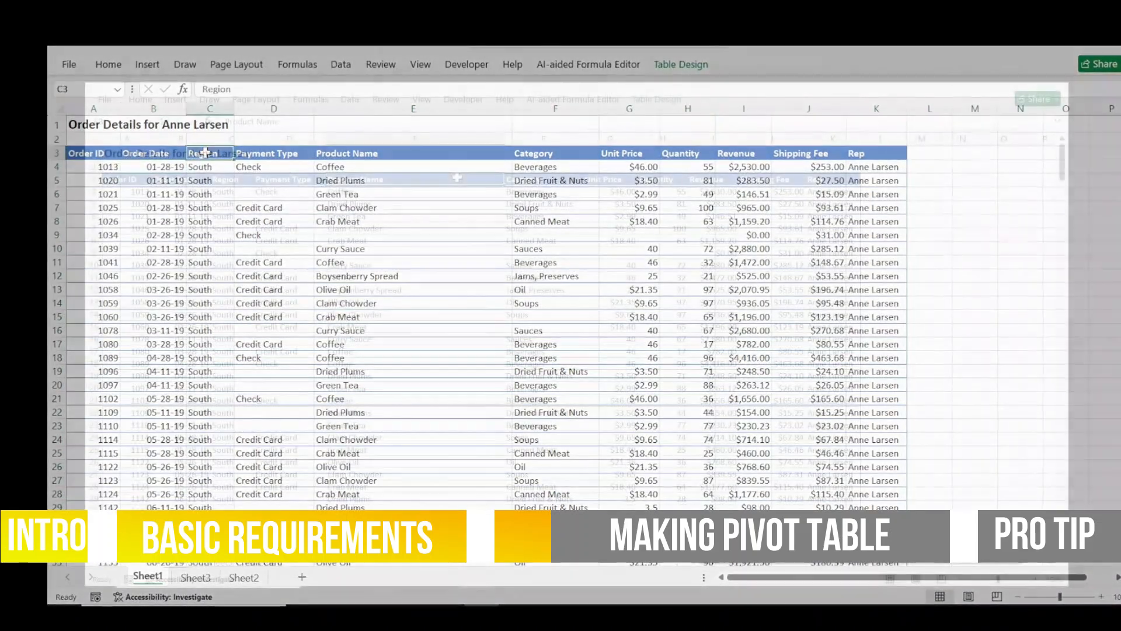
click(297, 153)
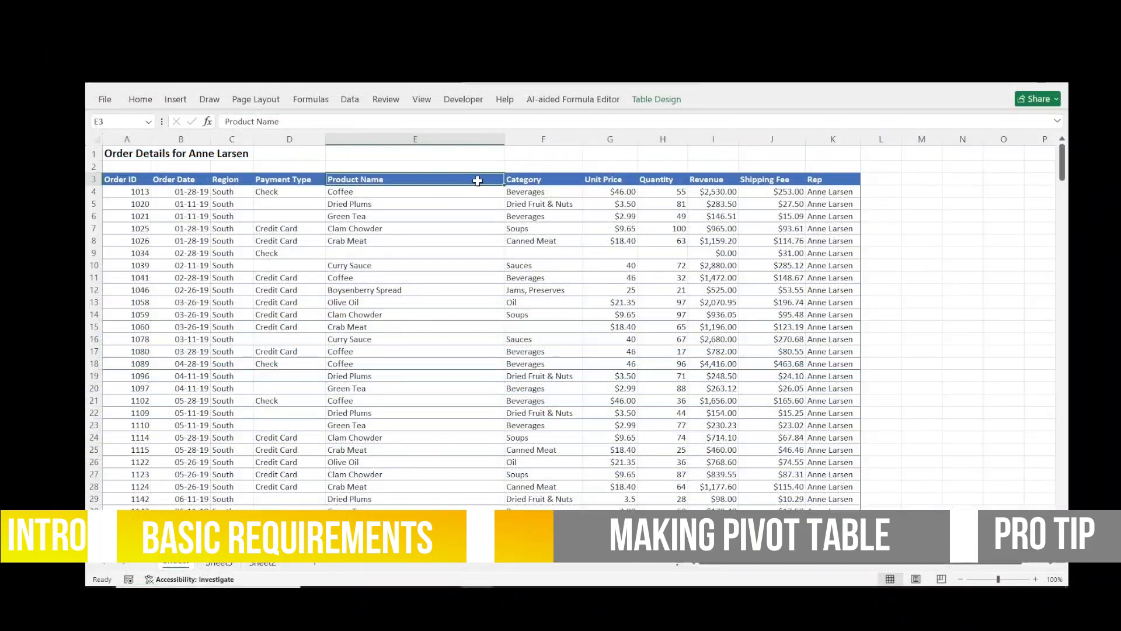
click(512, 179)
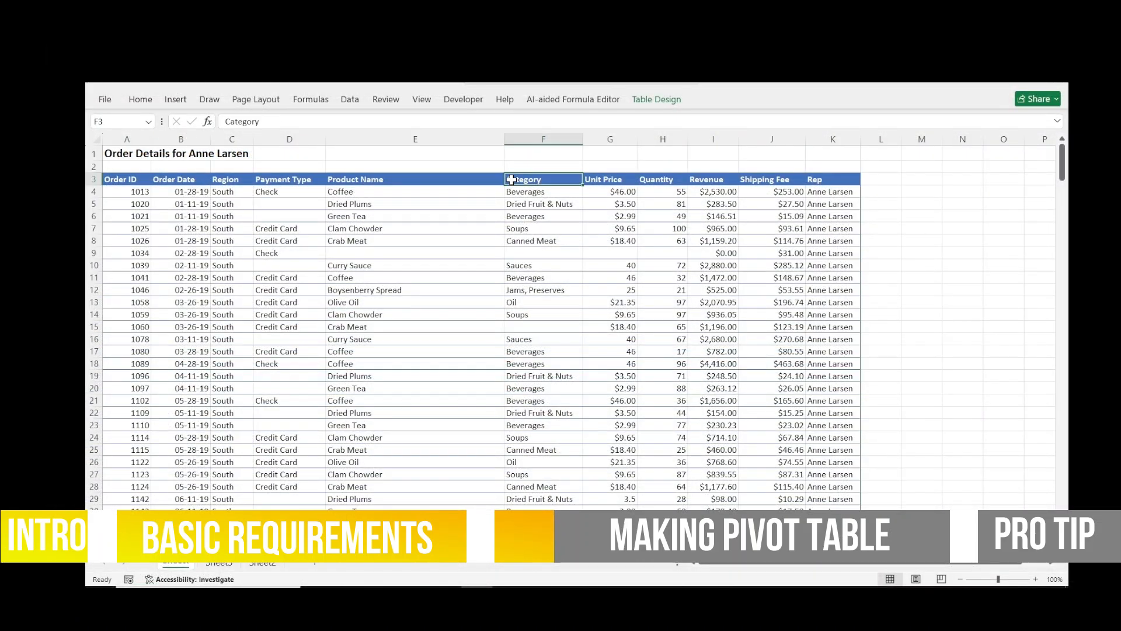
click(609, 180)
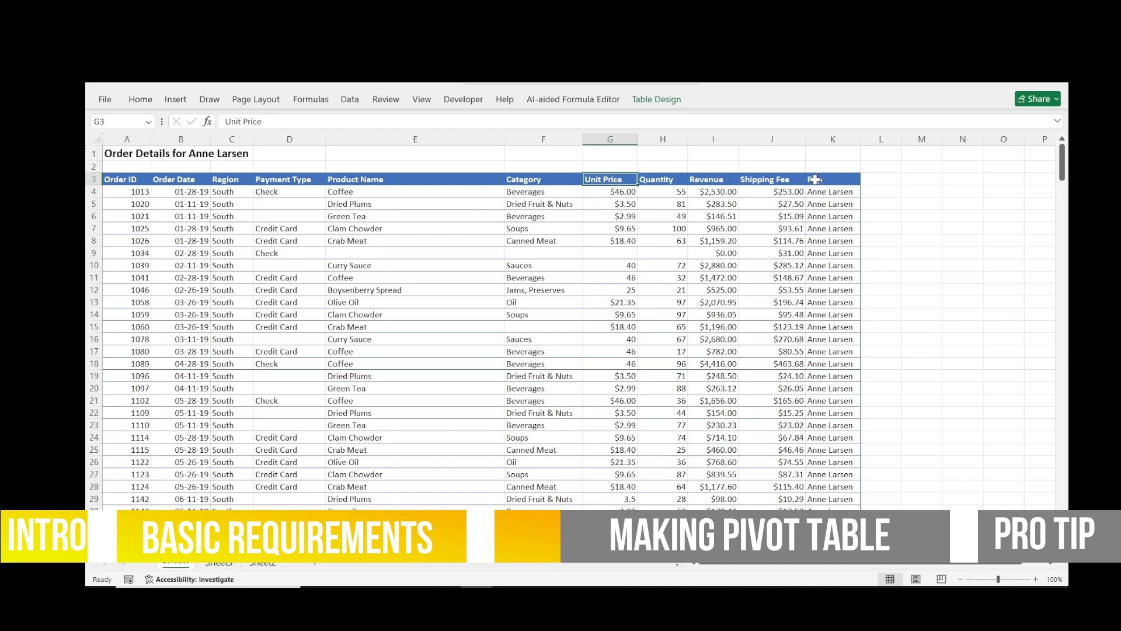
Return to the empty PivotTable on Sheet3 and review its available fields and layout areas.
click(273, 565)
click(219, 566)
scroll(985, 244, down, 5)
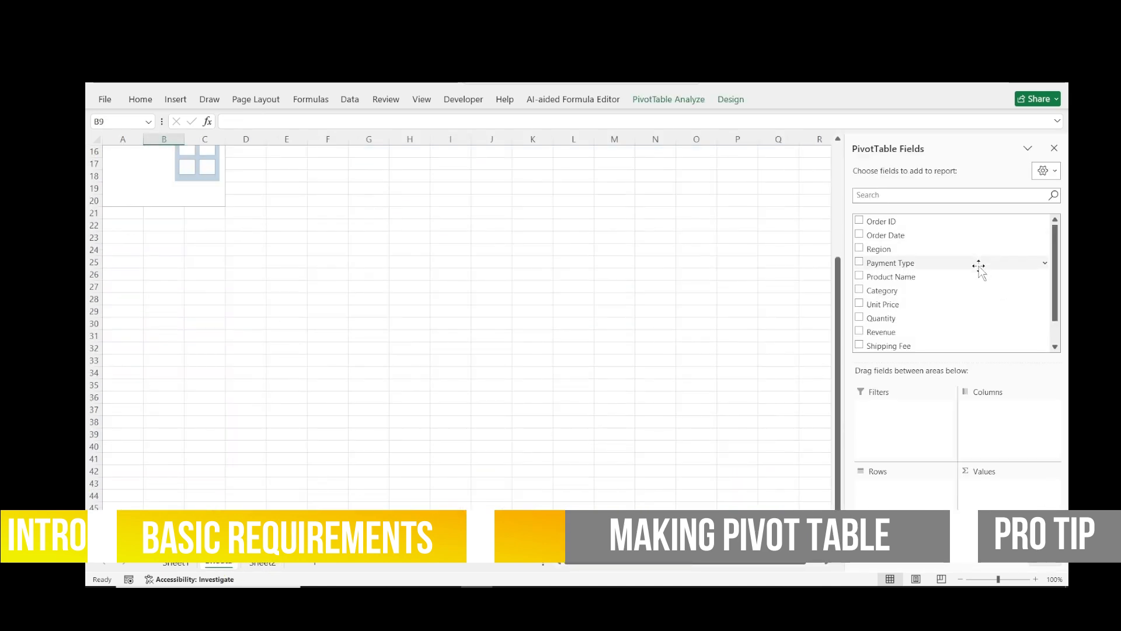
scroll(979, 268, up, 5)
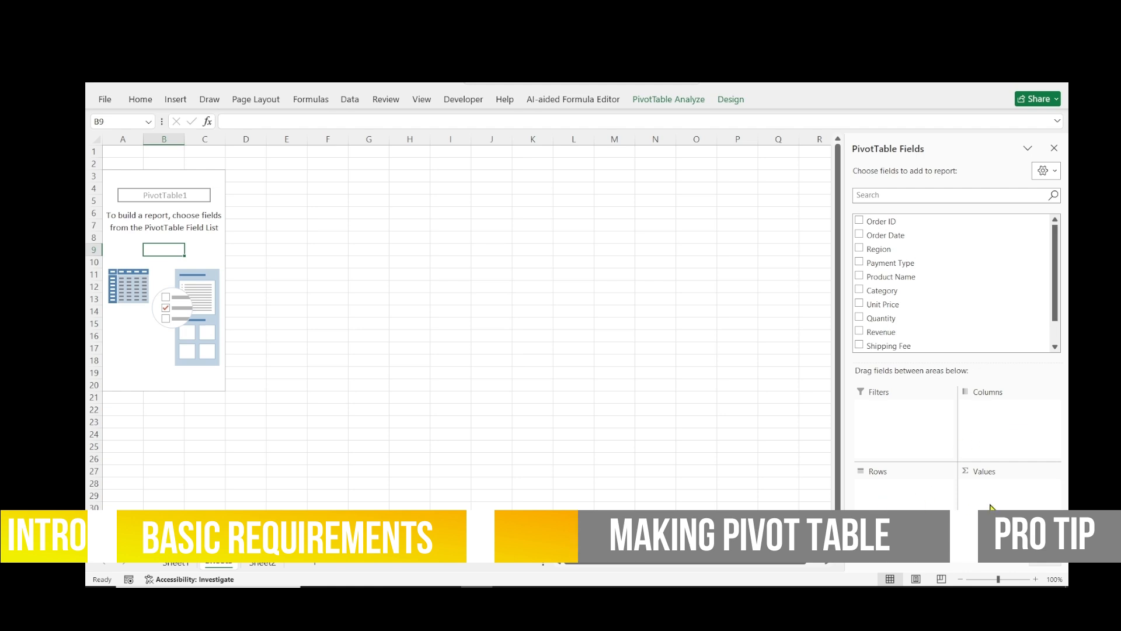
Add the Region field to the Rows area of the empty PivotTable.
click(209, 208)
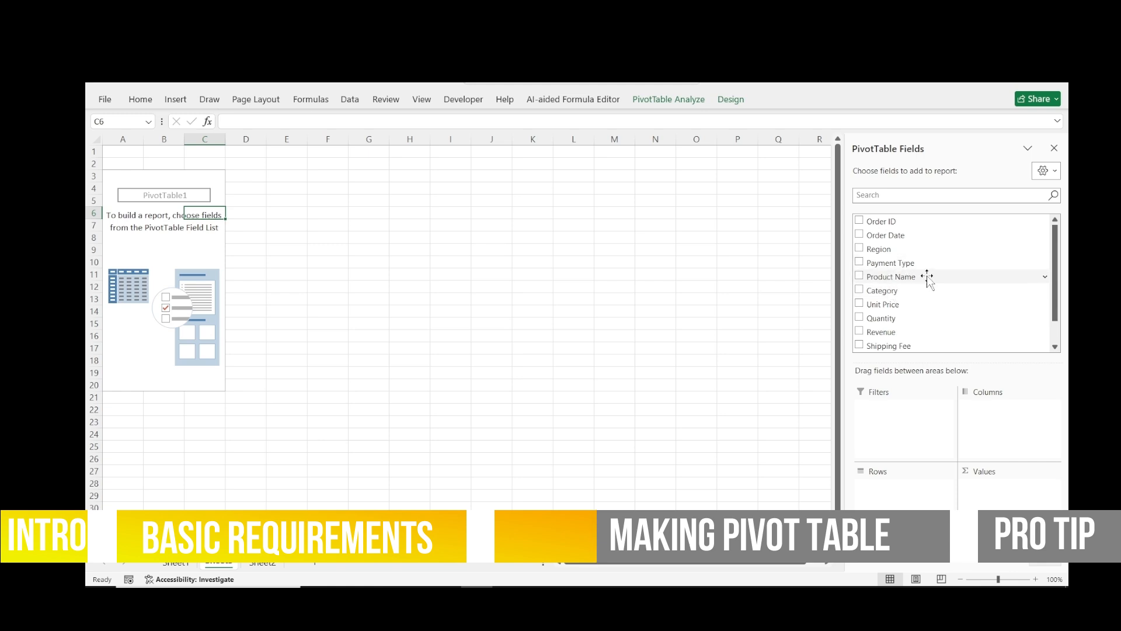
drag(899, 254, 901, 420)
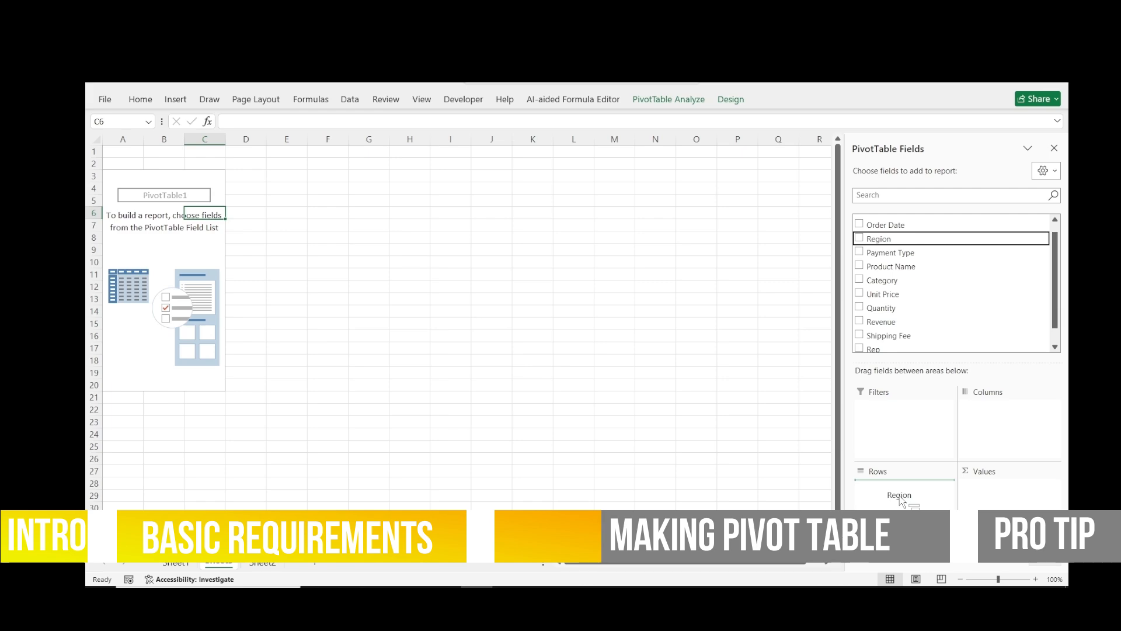
drag(901, 502, 901, 501)
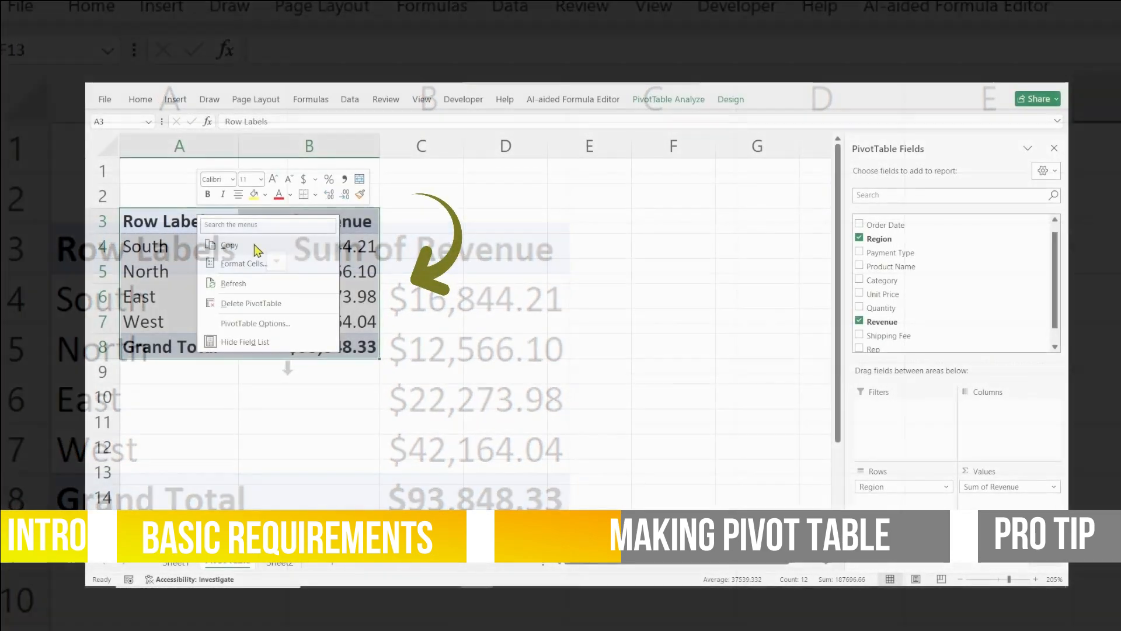
Copy the revenue-by-region PivotTable and paste the duplicate at cell A10.
click(254, 244)
click(160, 395)
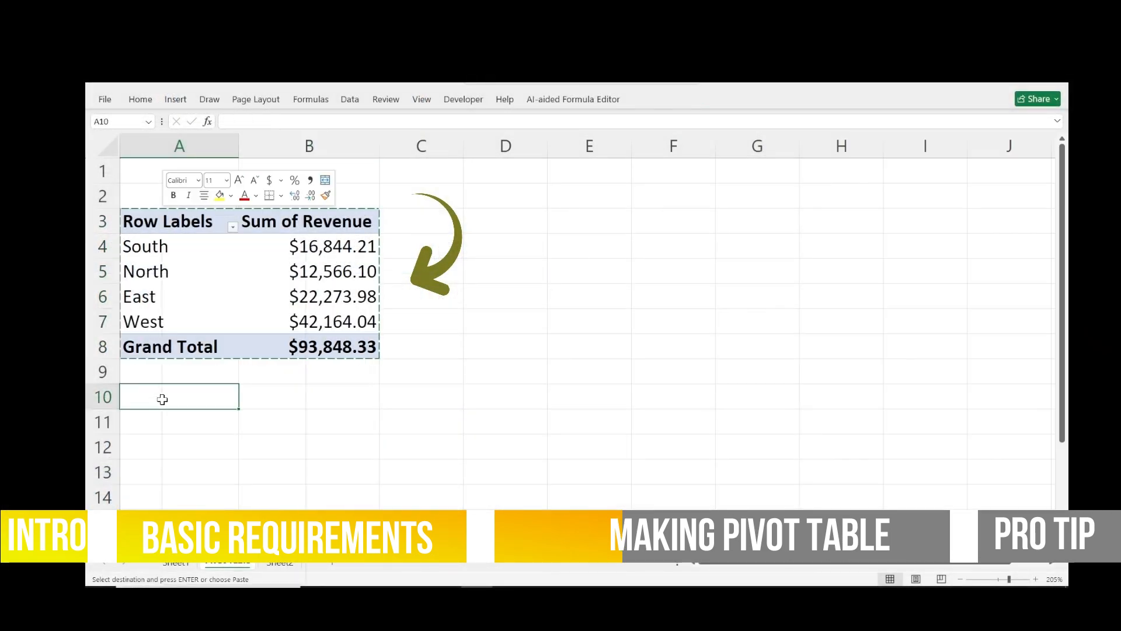
right_click(160, 395)
click(201, 303)
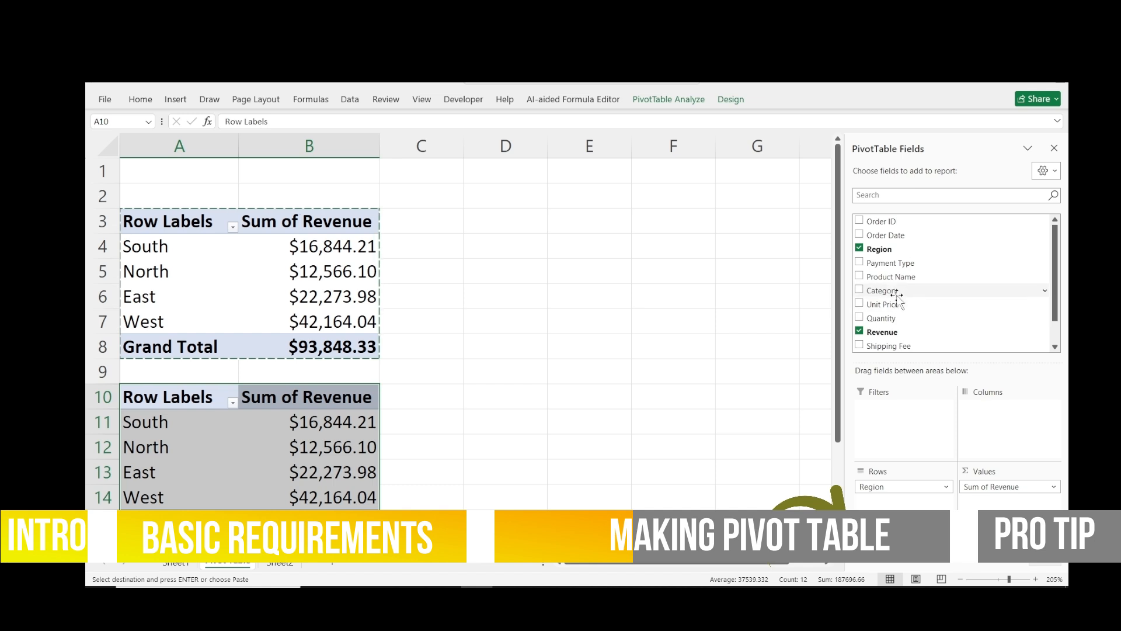
Replace Region with Product Name in the Rows area of the PivotTable at A10.
drag(905, 279, 899, 493)
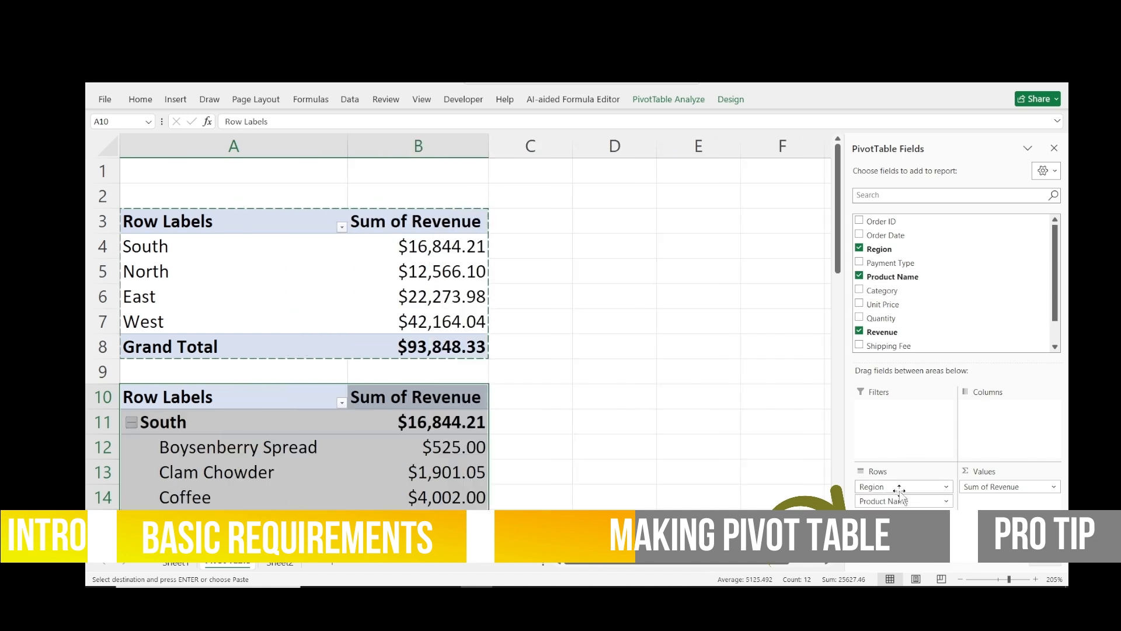
drag(776, 458, 759, 449)
scroll(730, 385, down, 3)
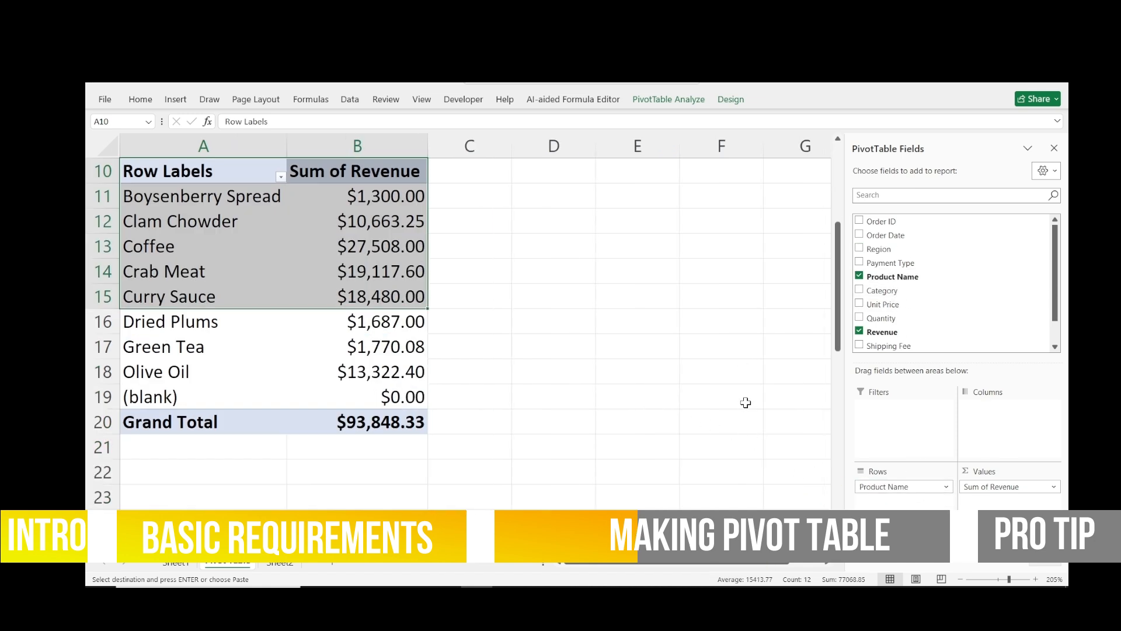
Sort the product PivotTable by Sum of Revenue from largest to smallest and review the top-selling products.
scroll(743, 400, up, 1)
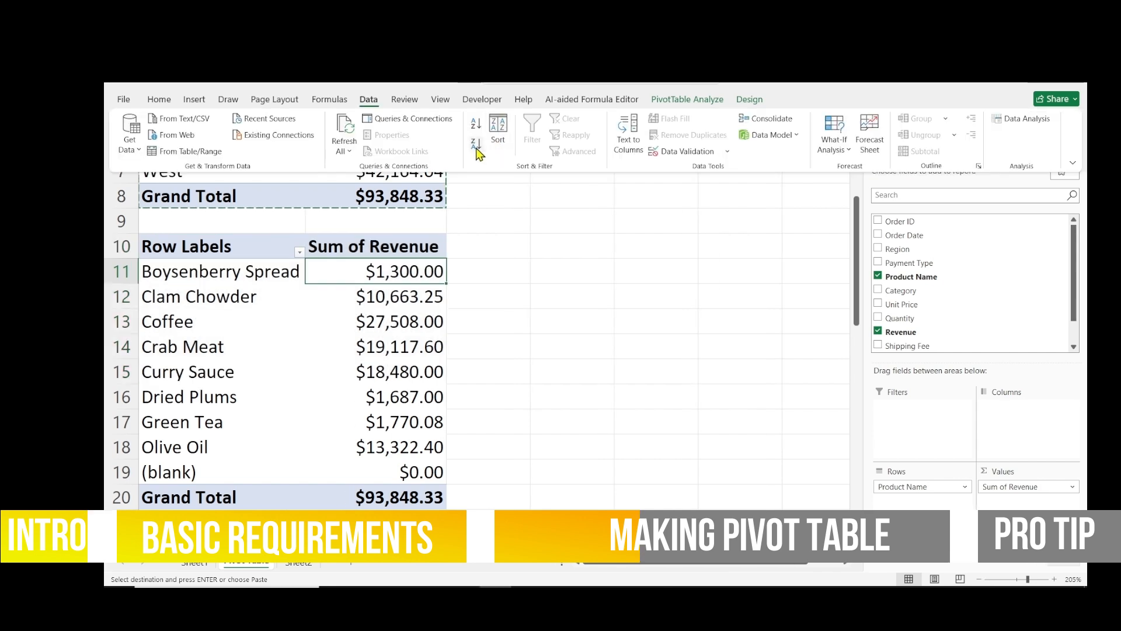
click(475, 145)
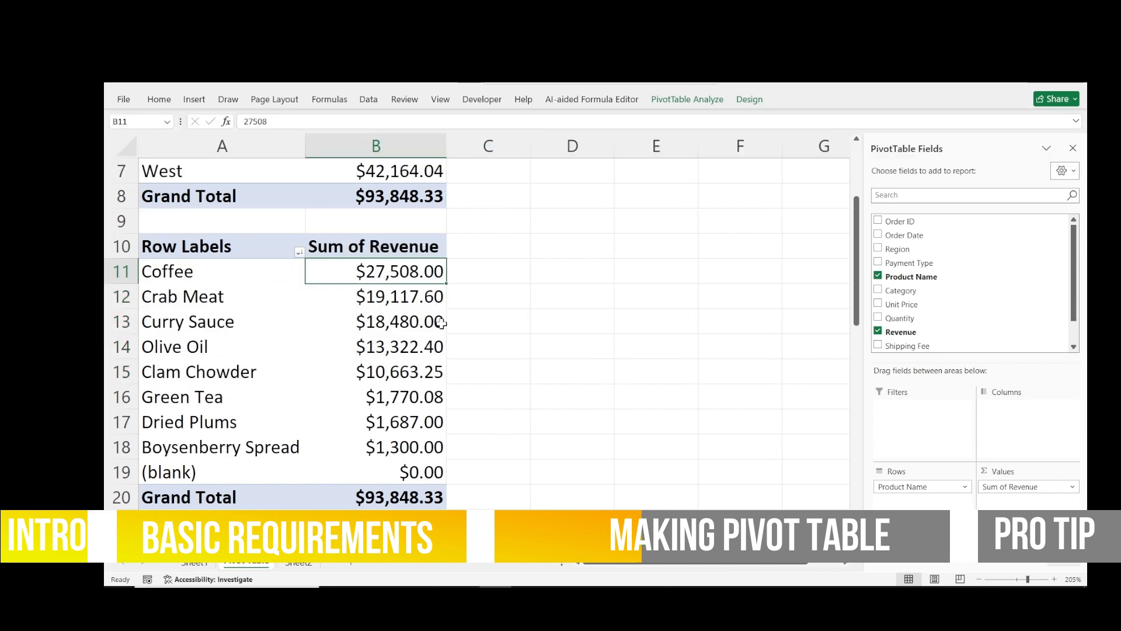
click(194, 276)
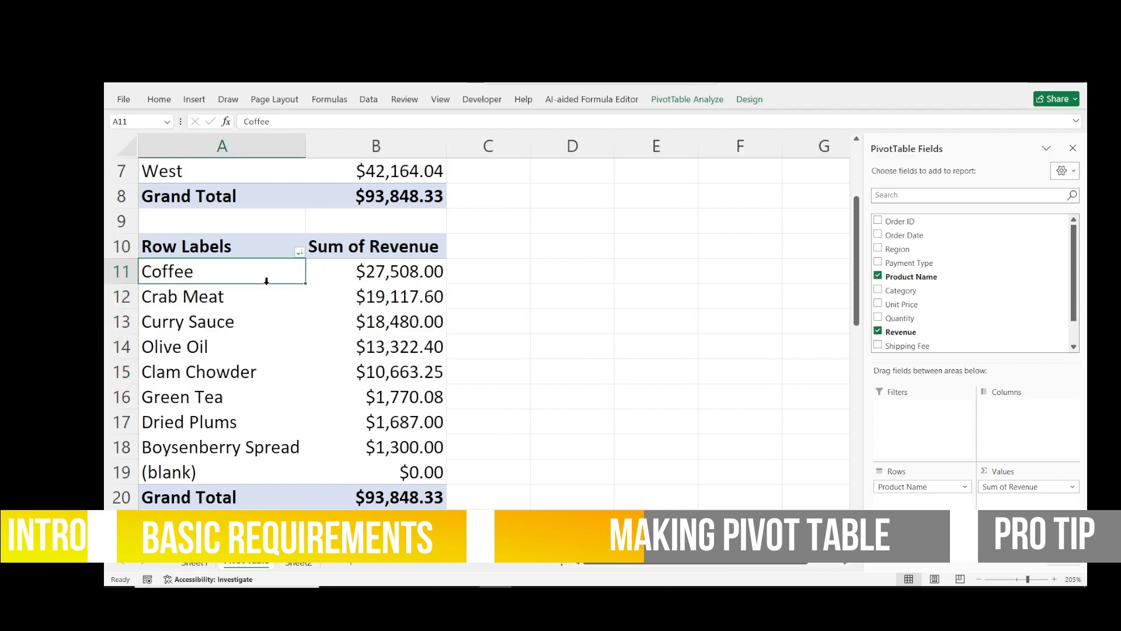
click(373, 278)
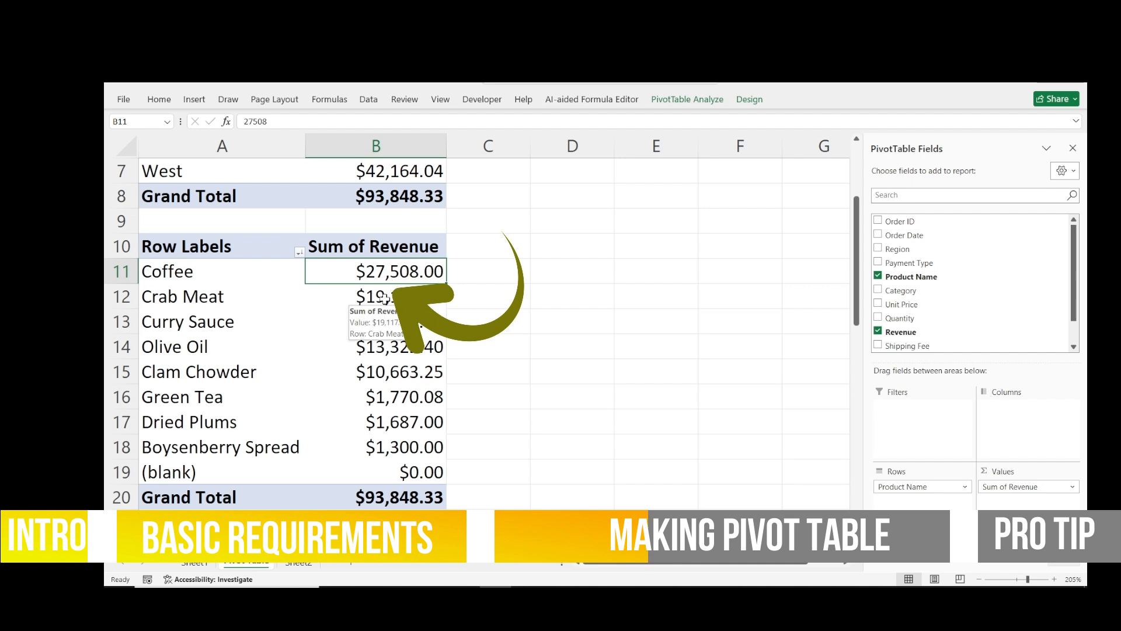
click(388, 298)
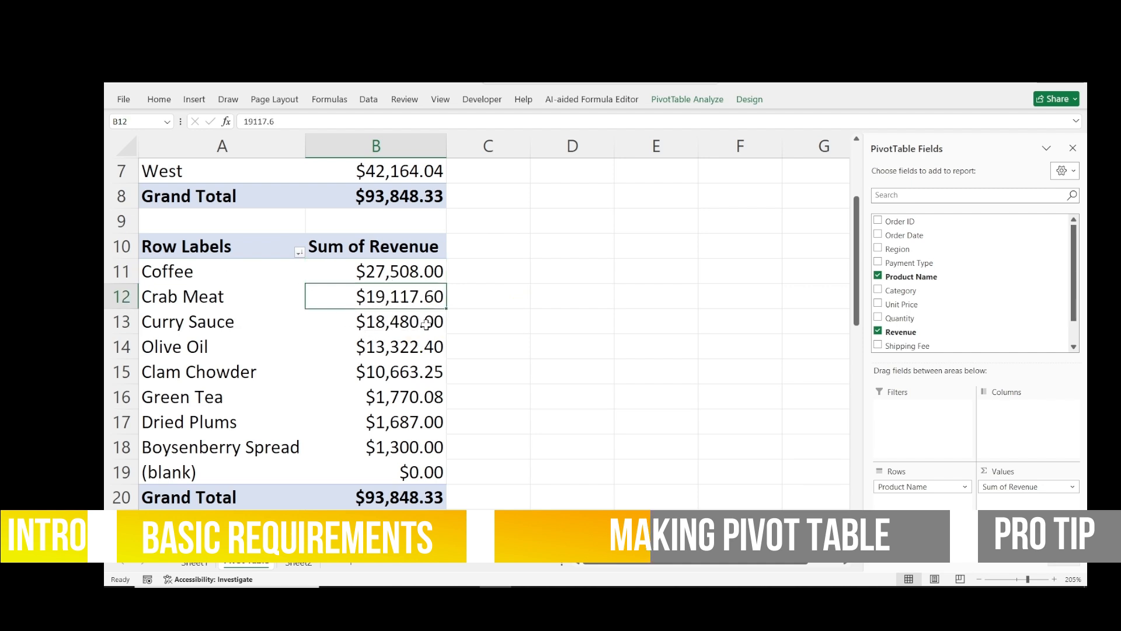
click(408, 327)
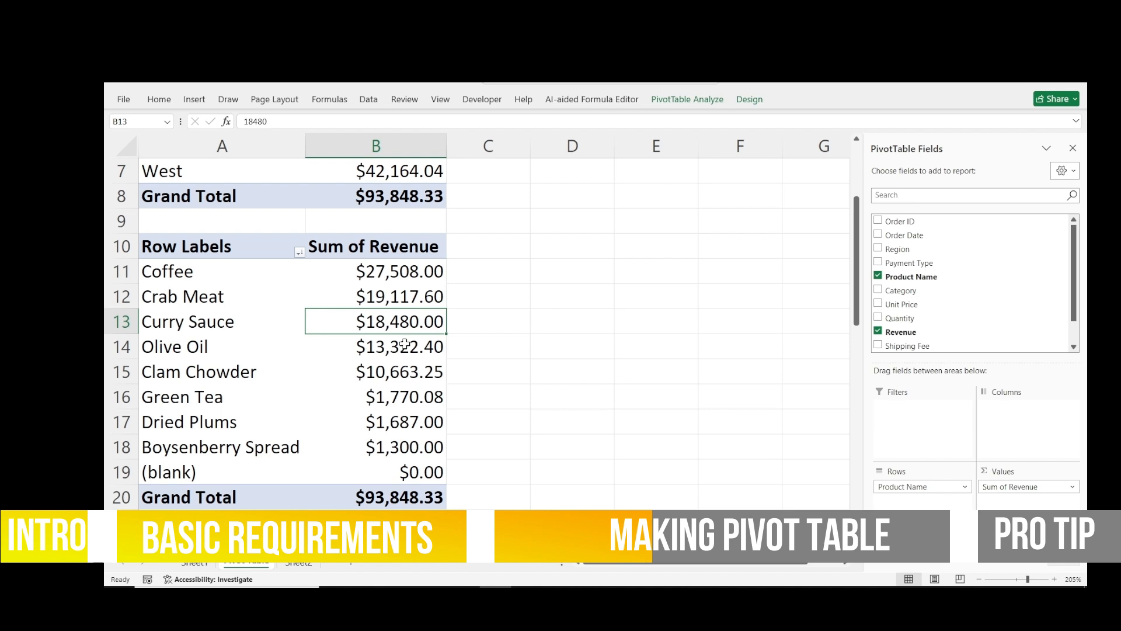
drag(409, 281, 429, 373)
Copy the product PivotTable to cell D3 and widen columns D and E to fit its contents.
drag(175, 322, 312, 495)
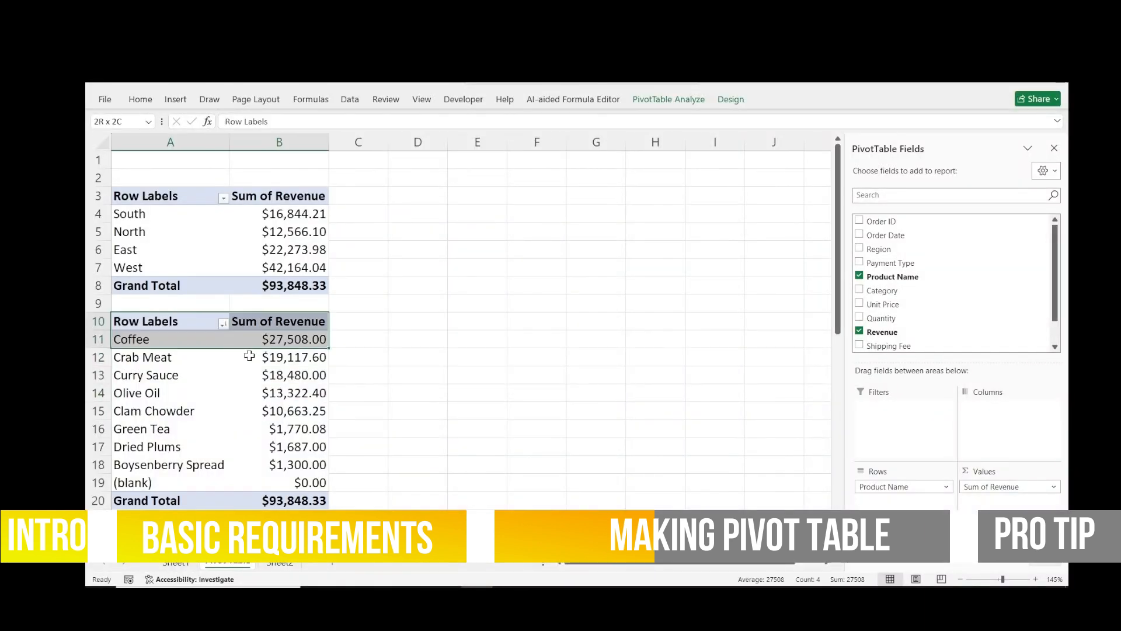
click(431, 198)
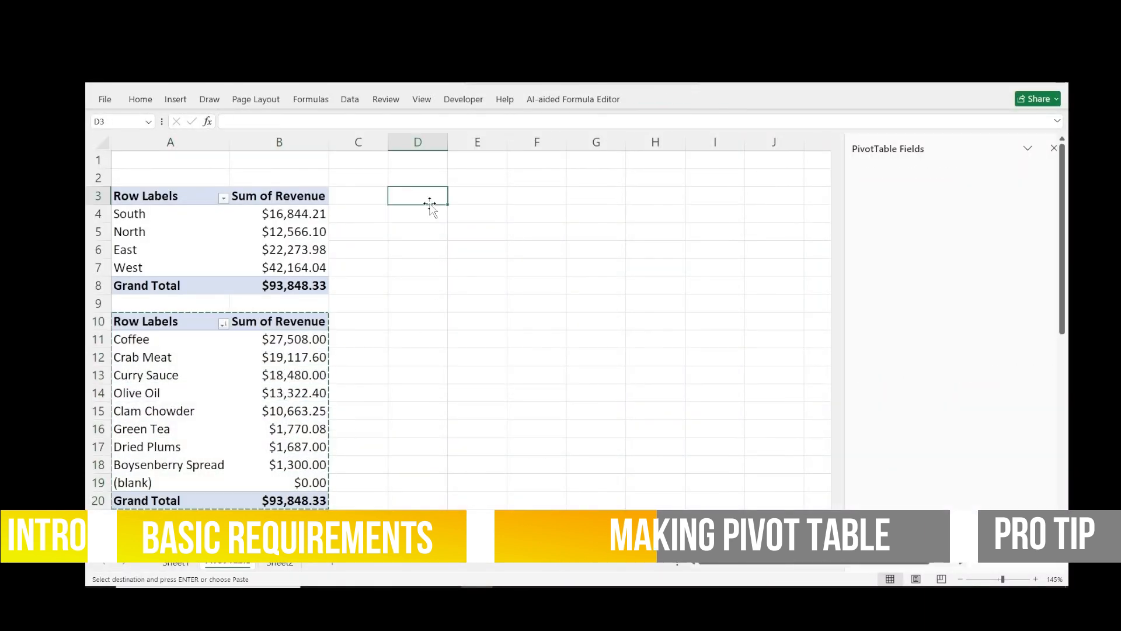
key(ctrl+v)
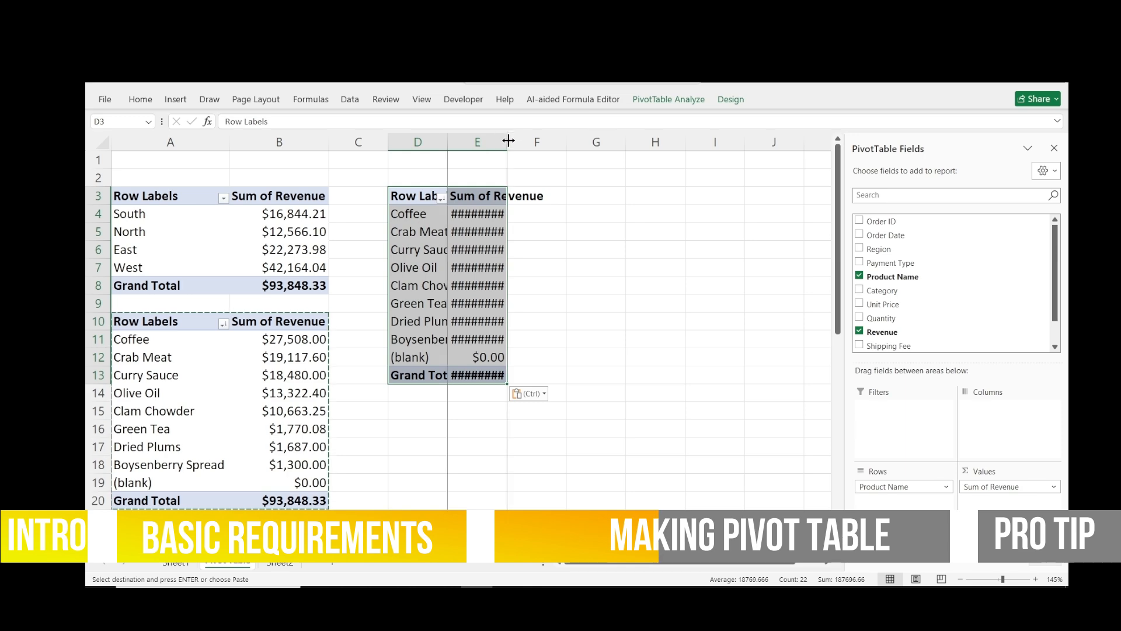
double_click(448, 141)
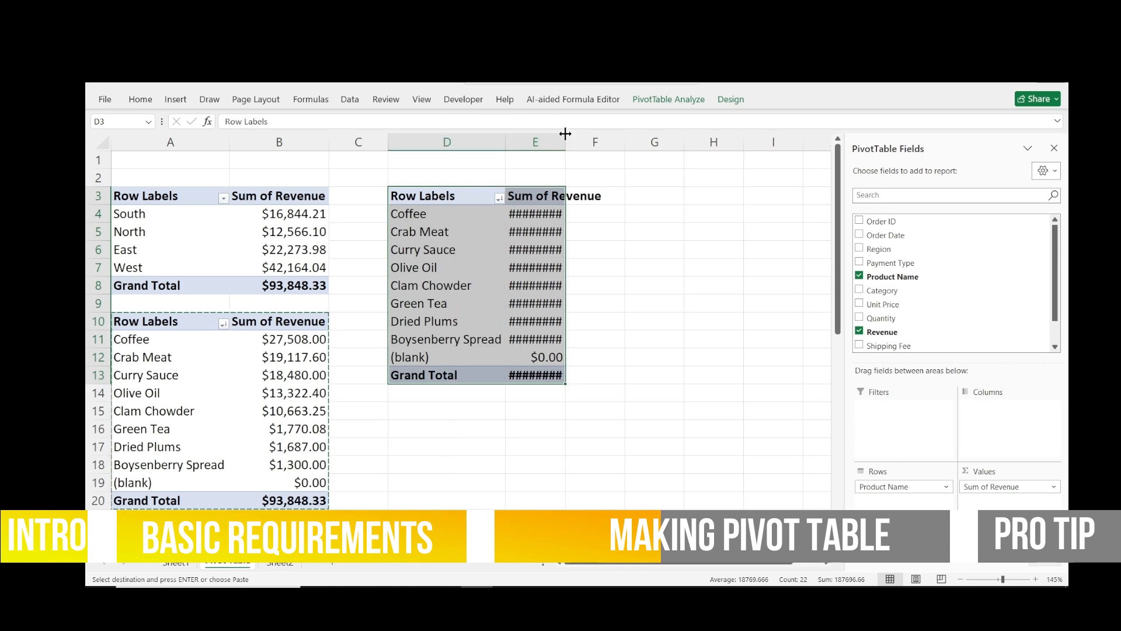
drag(565, 133, 642, 141)
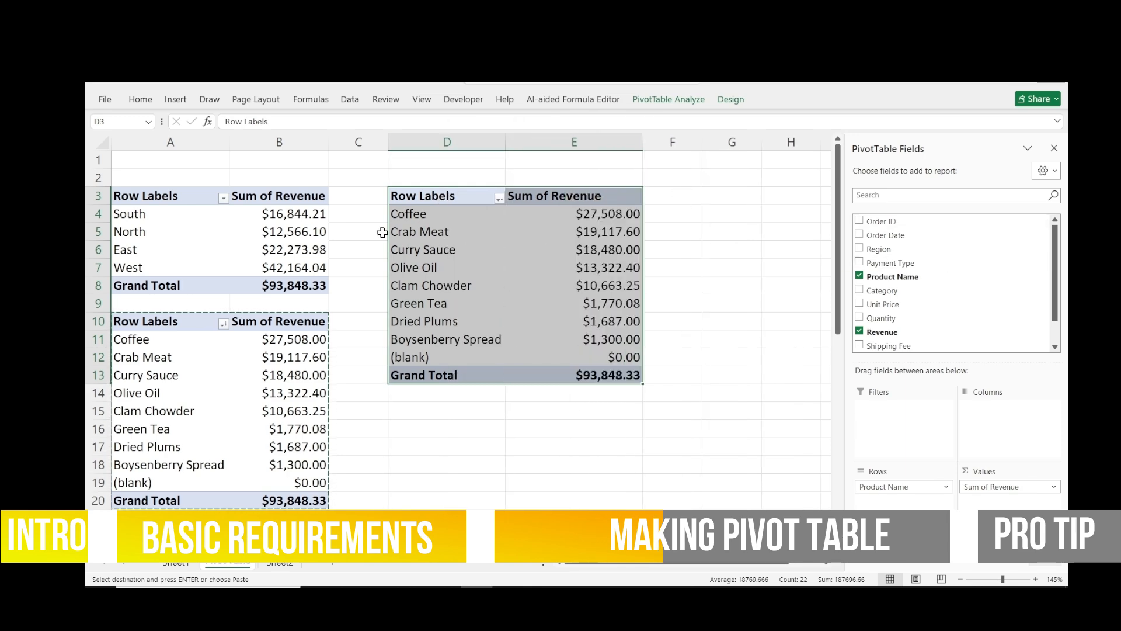
Replace Product Name with Order Date in the Rows area of the PivotTable at D3.
click(421, 238)
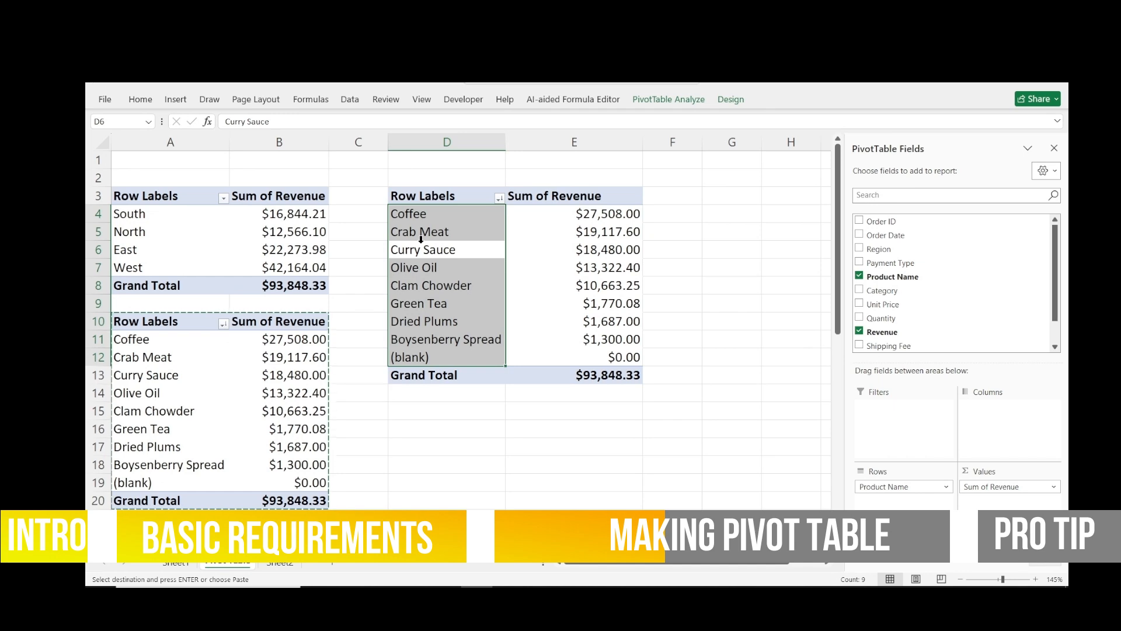
drag(887, 235, 902, 250)
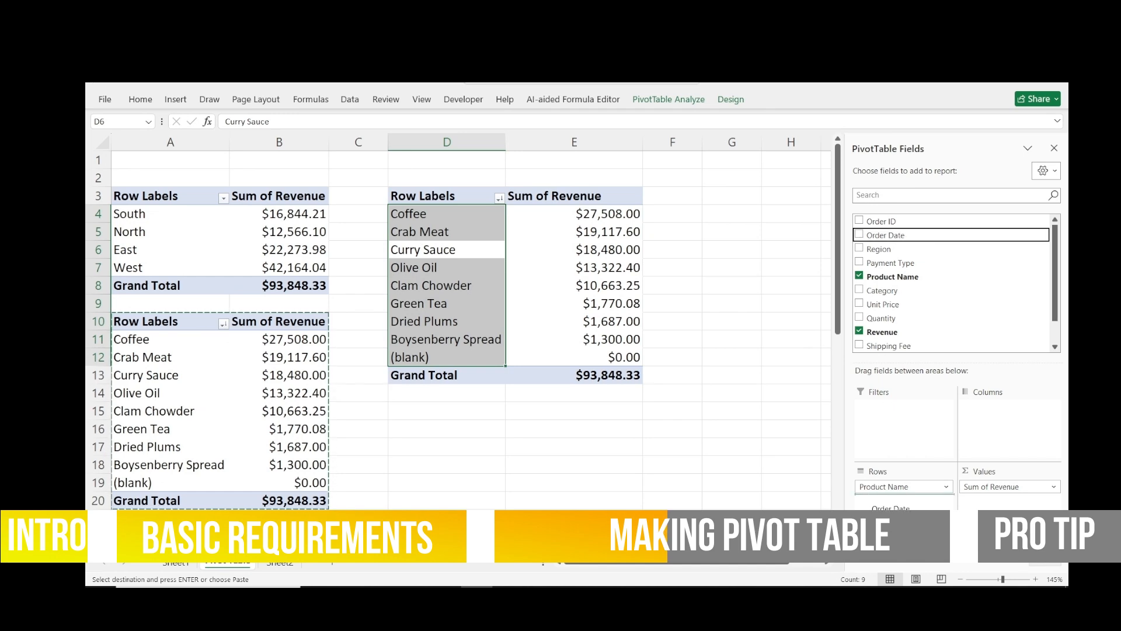
drag(891, 509, 784, 426)
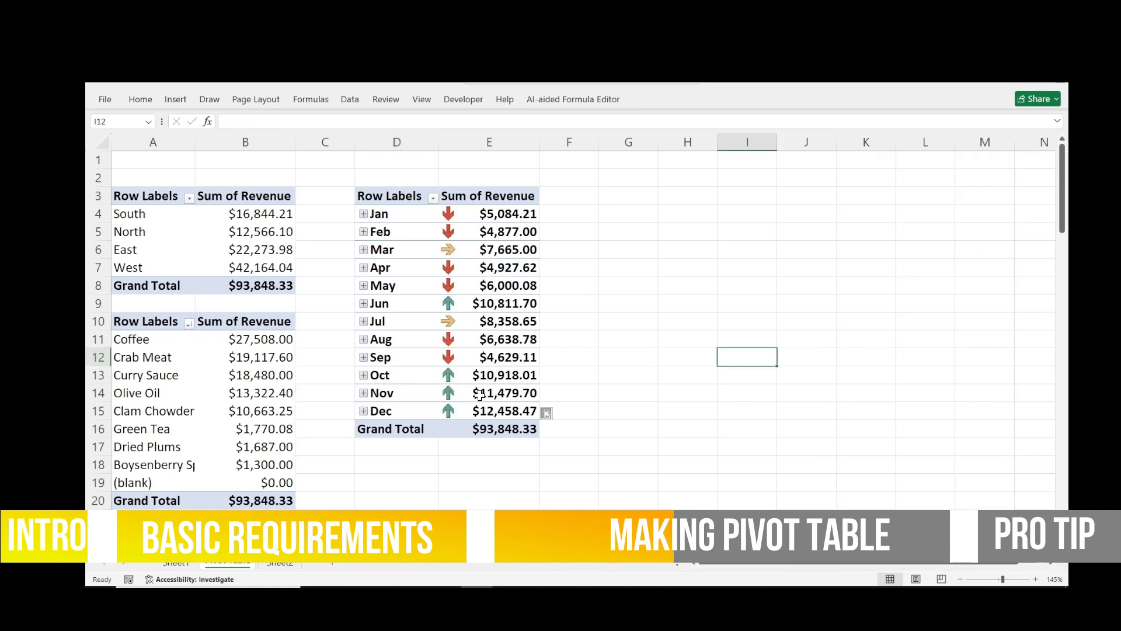
Mark the June and October to December revenues with red pen strokes, and clear the marks.
mouse_move(447, 395)
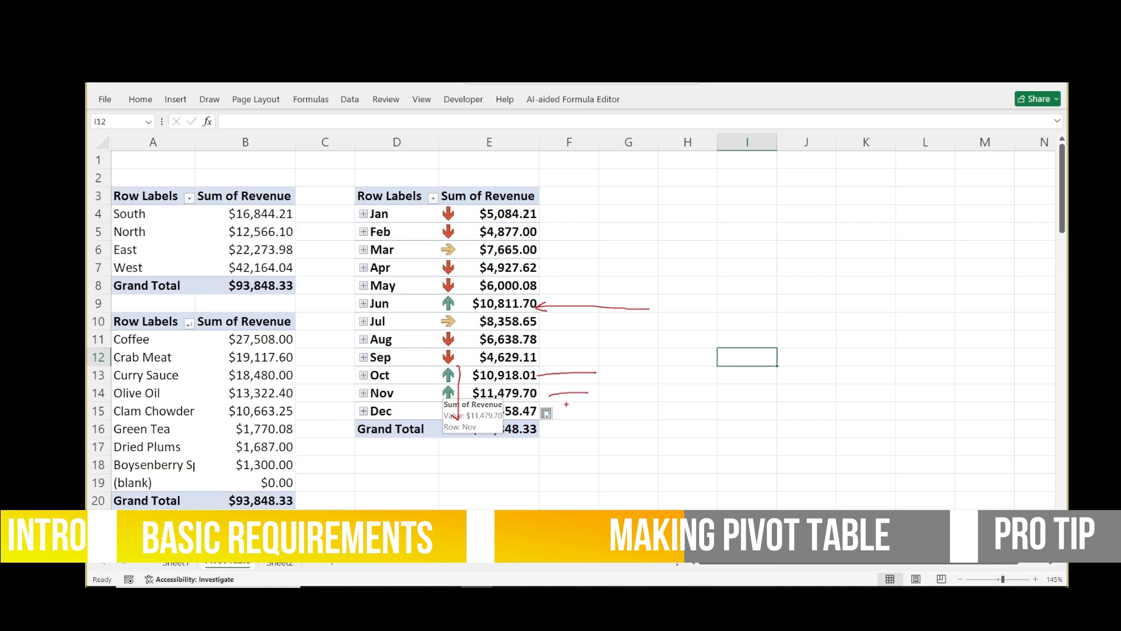
key(Escape)
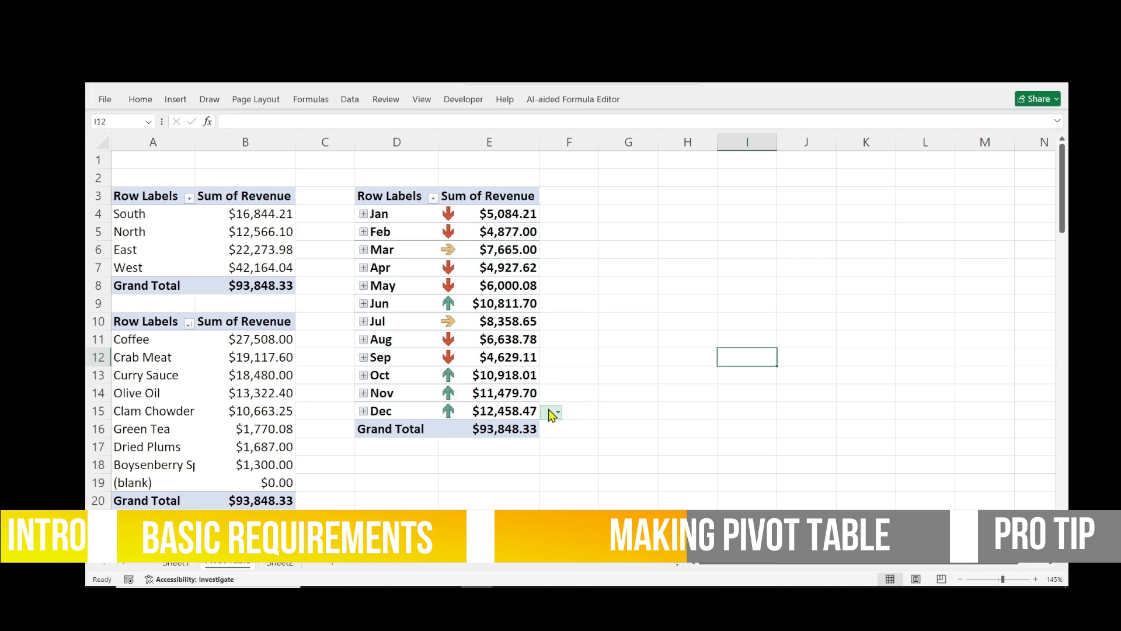
Rename the region PivotTable's row header in A3 to Region and enter the title "Region wise sales" in A2.
click(454, 258)
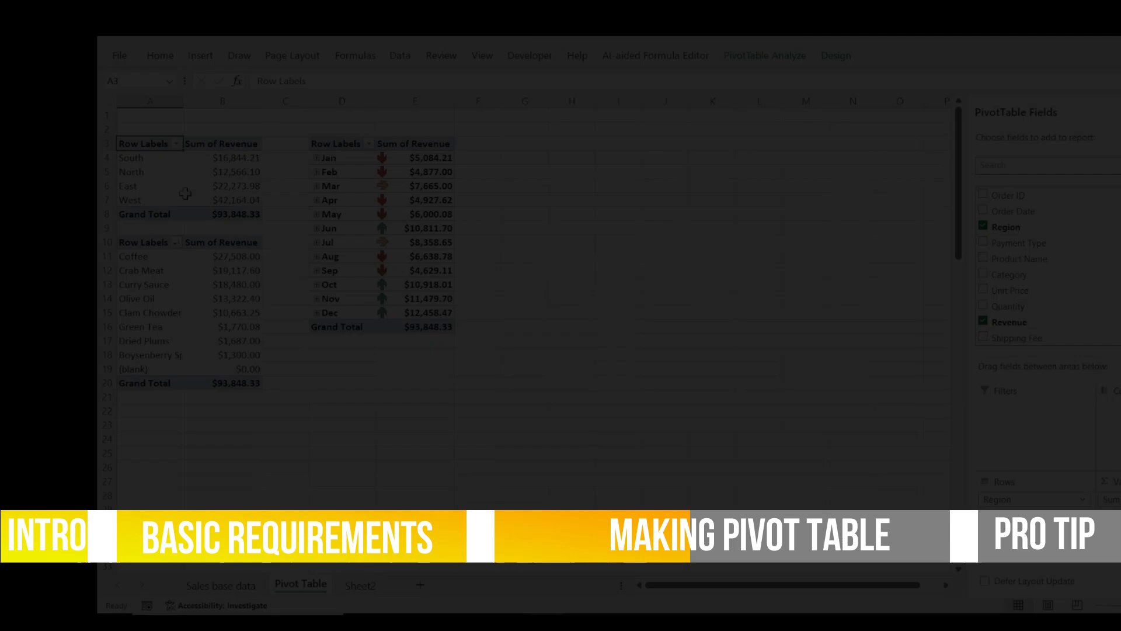
text(Reg)
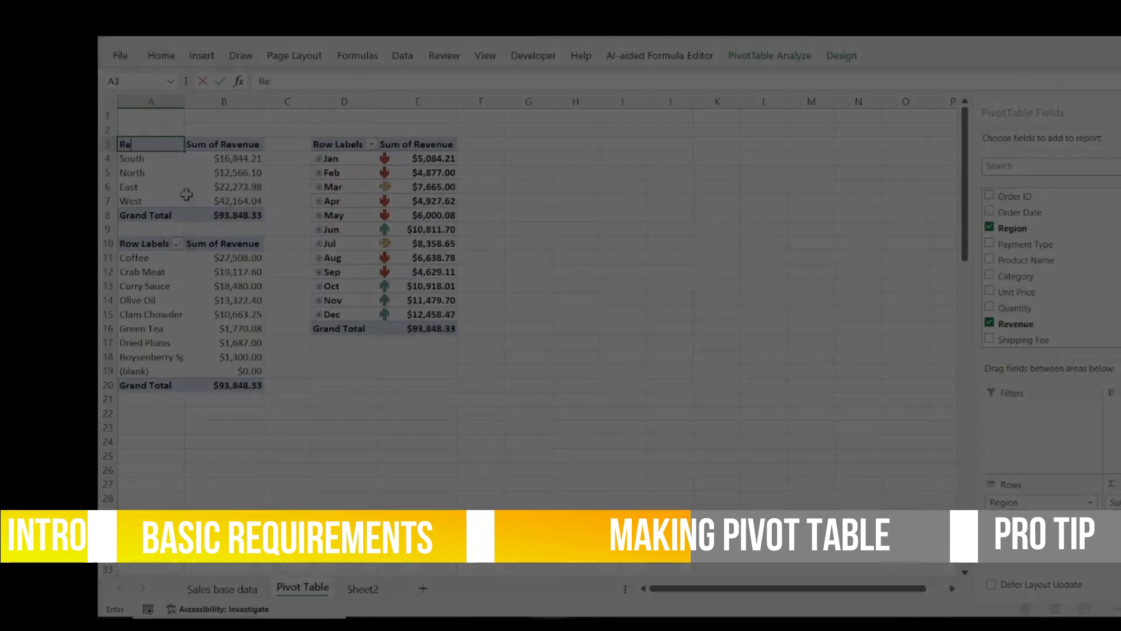
text(ion)
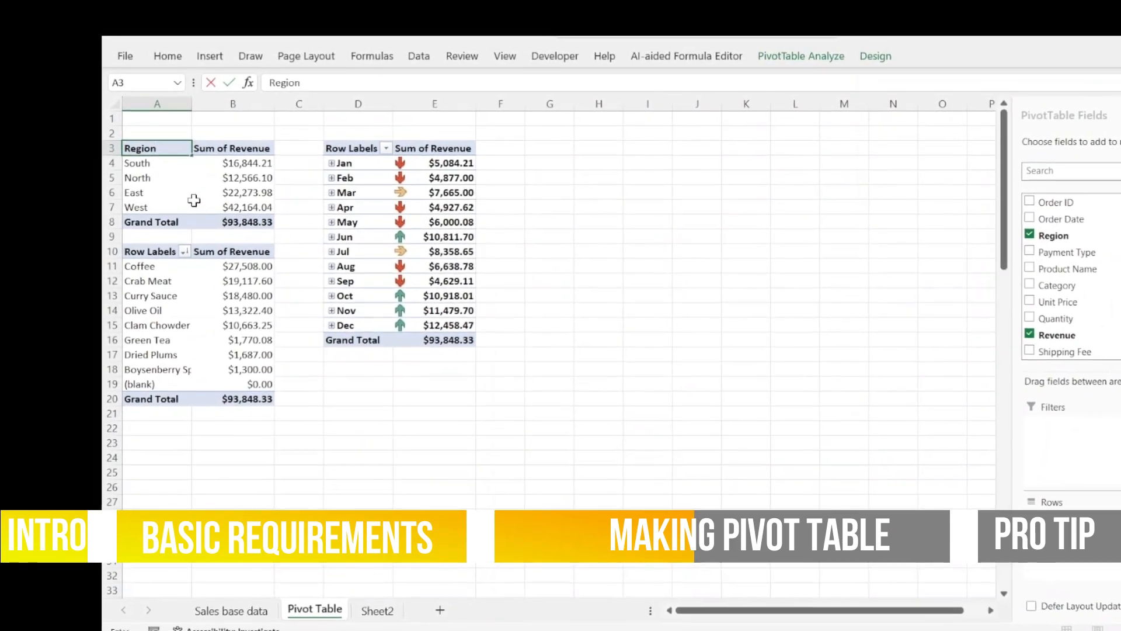
key(Return)
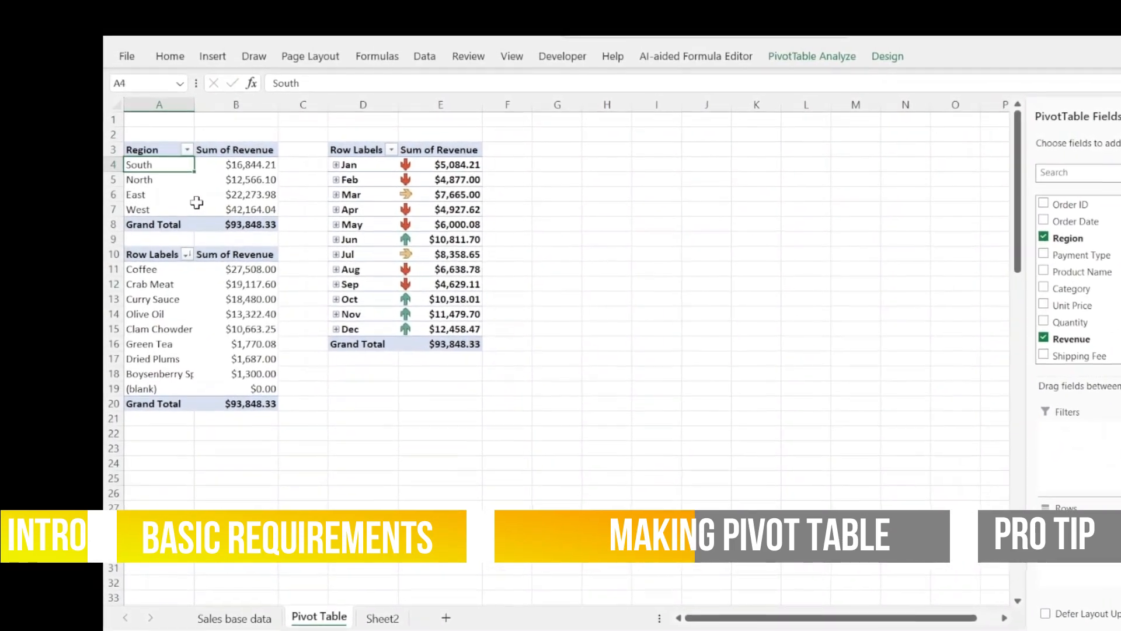
key(Up)
key(Up)
text(Regi)
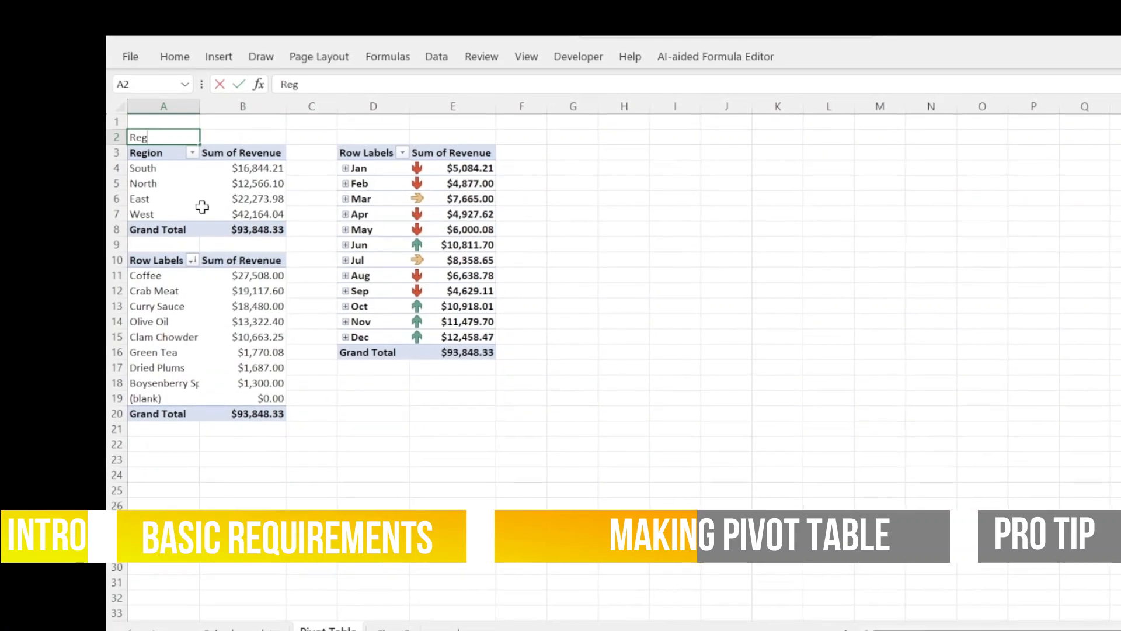
text(on wise s)
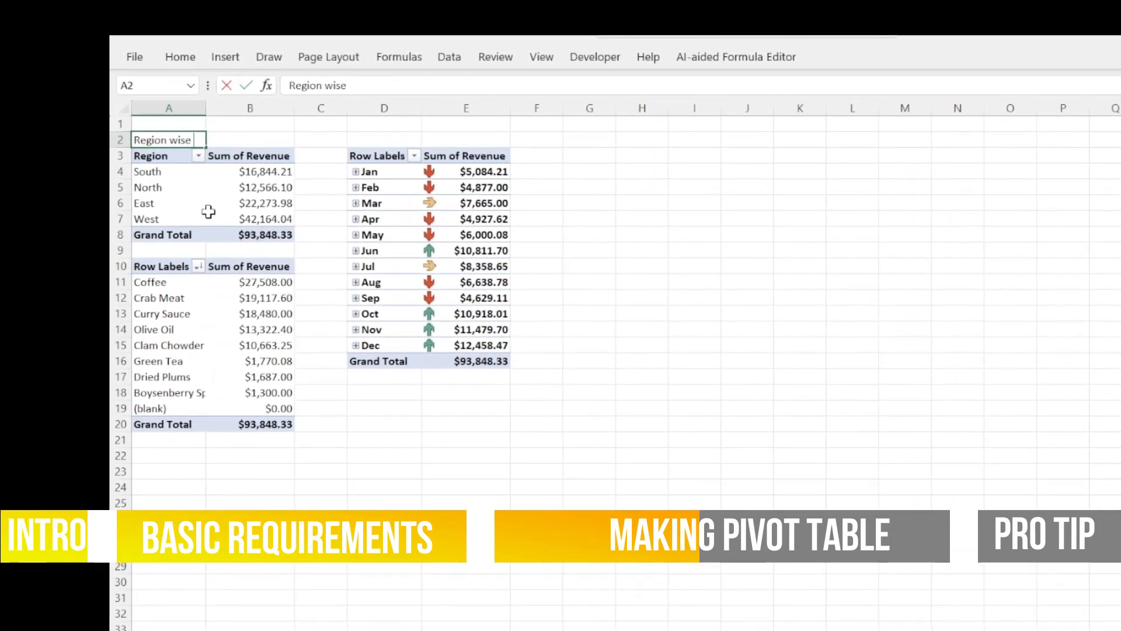
Enter the title "Product wise Revenue" in A9 above the product PivotTable.
key(Down)
key(Down)
key(Down)
key(Down)
key(Down)
key(Down)
key(Down)
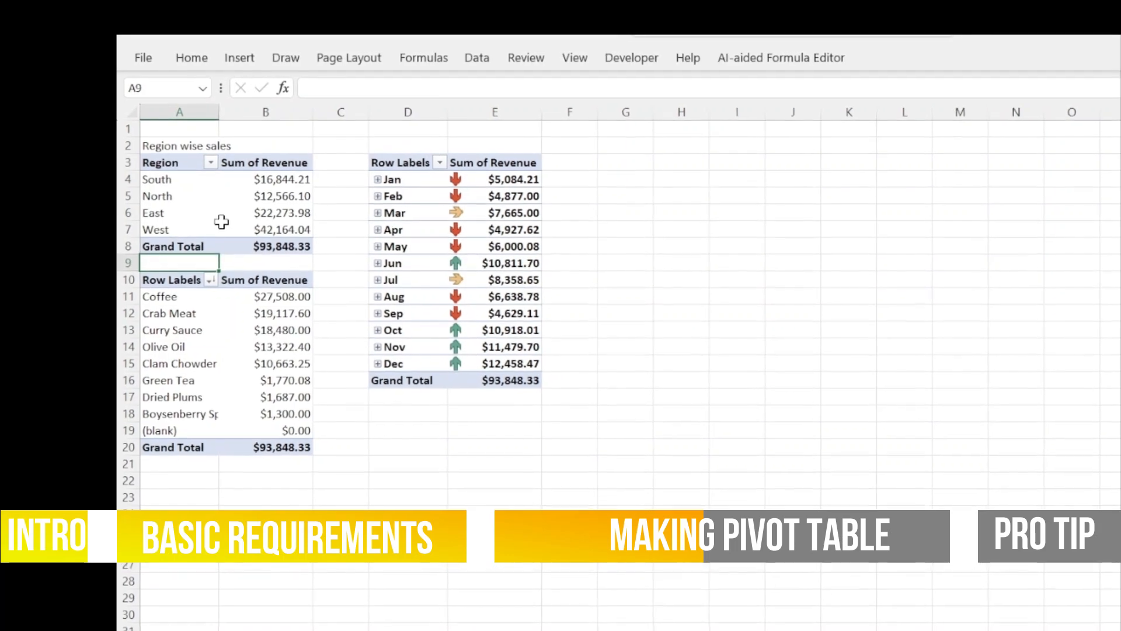
text(Product wise Re)
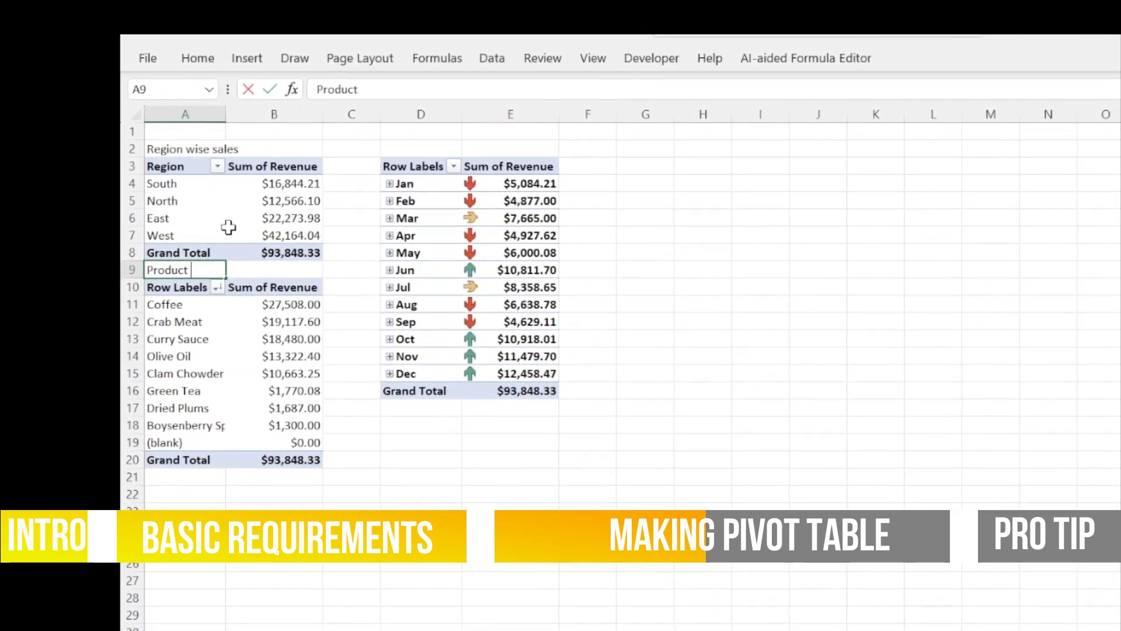
text(venue)
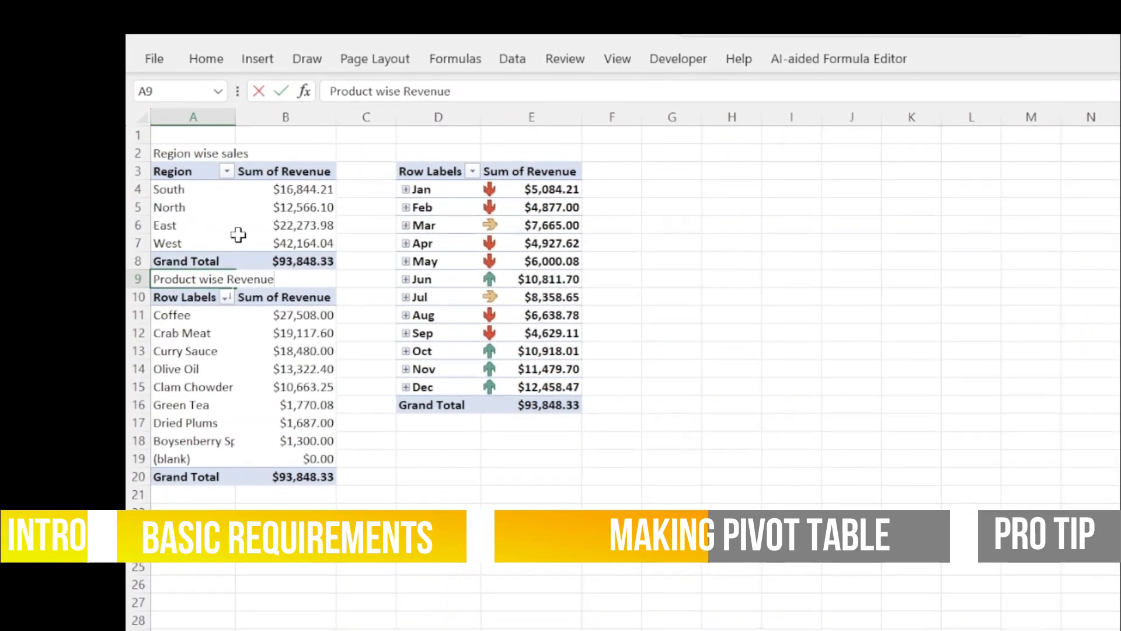
key(Return)
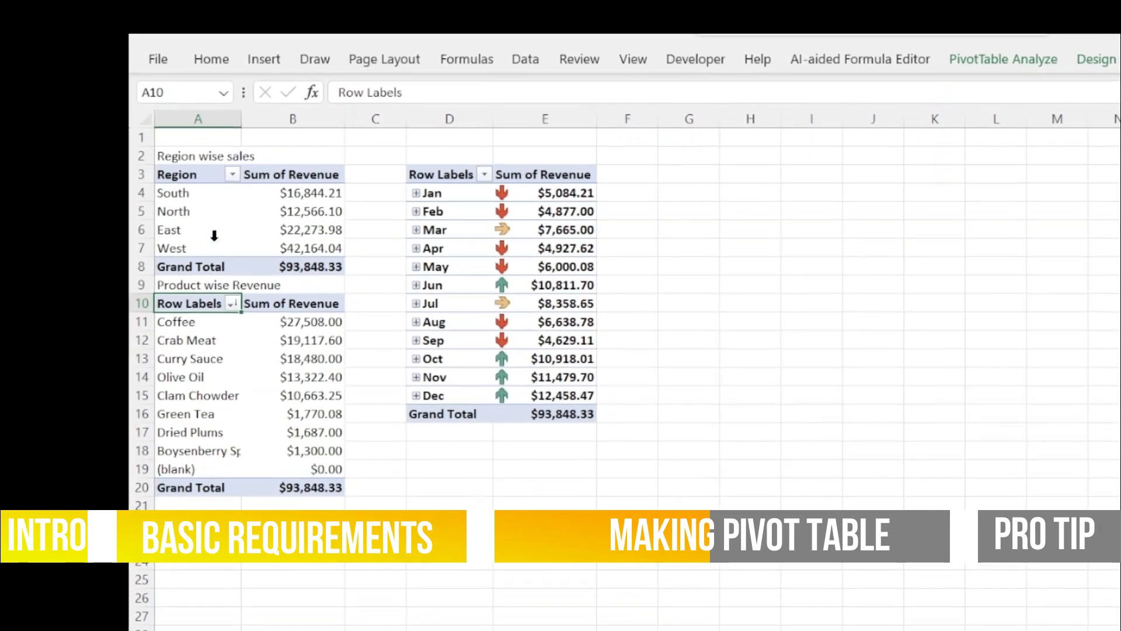
Try to insert a new worksheet row above the product title in row 9.
click(142, 283)
key(ctrl+shift+plus)
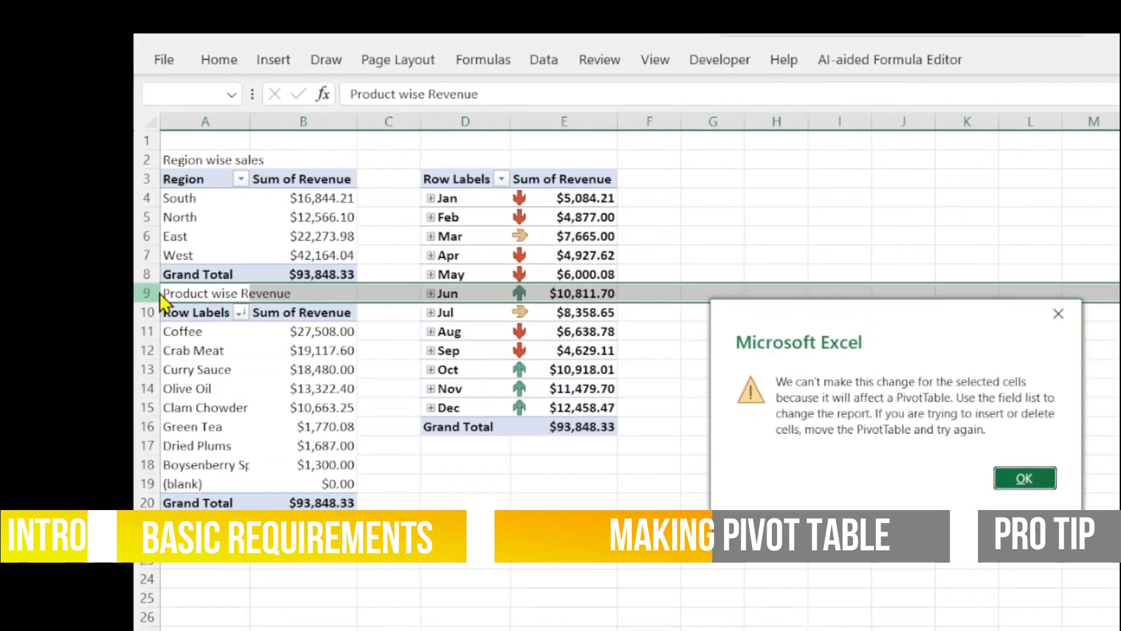
key(Return)
Move the product PivotTable together with its title down so that the block starts at cell A11.
drag(458, 178, 582, 426)
drag(204, 291, 325, 492)
key(ctrl+x)
click(129, 398)
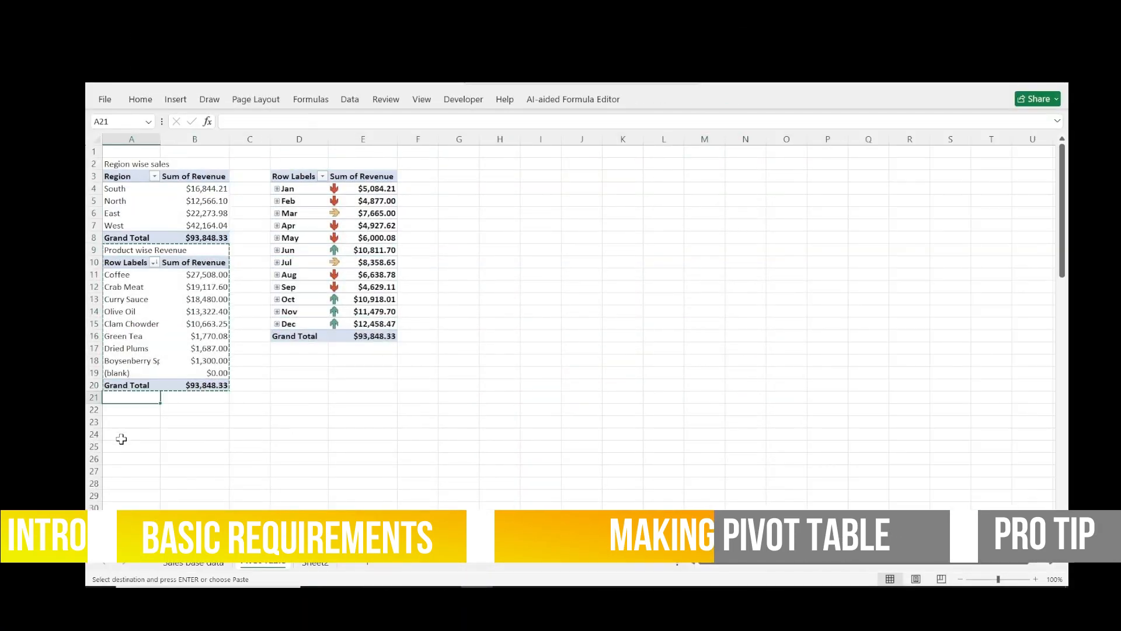
key(ctrl+v)
key(ctrl+x)
click(135, 275)
key(ctrl+v)
Enter the title "Month wise Sales Revenue" in D2 above the month PivotTable and widen column D.
click(299, 176)
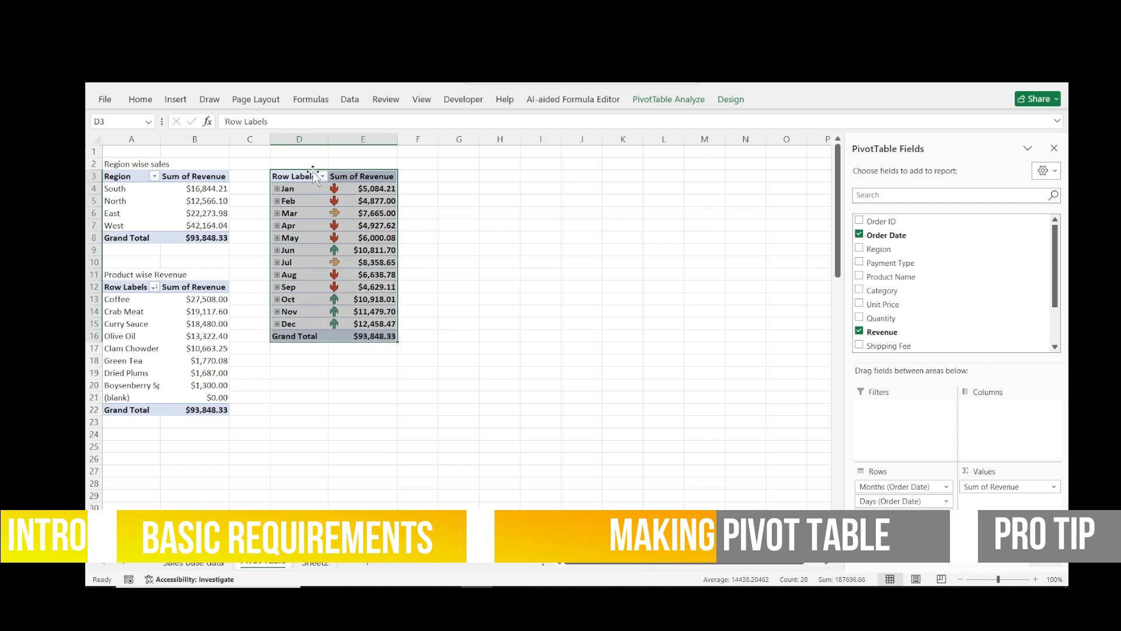
click(285, 163)
text(MOntSales)
key(Return)
double_click(327, 138)
click(512, 213)
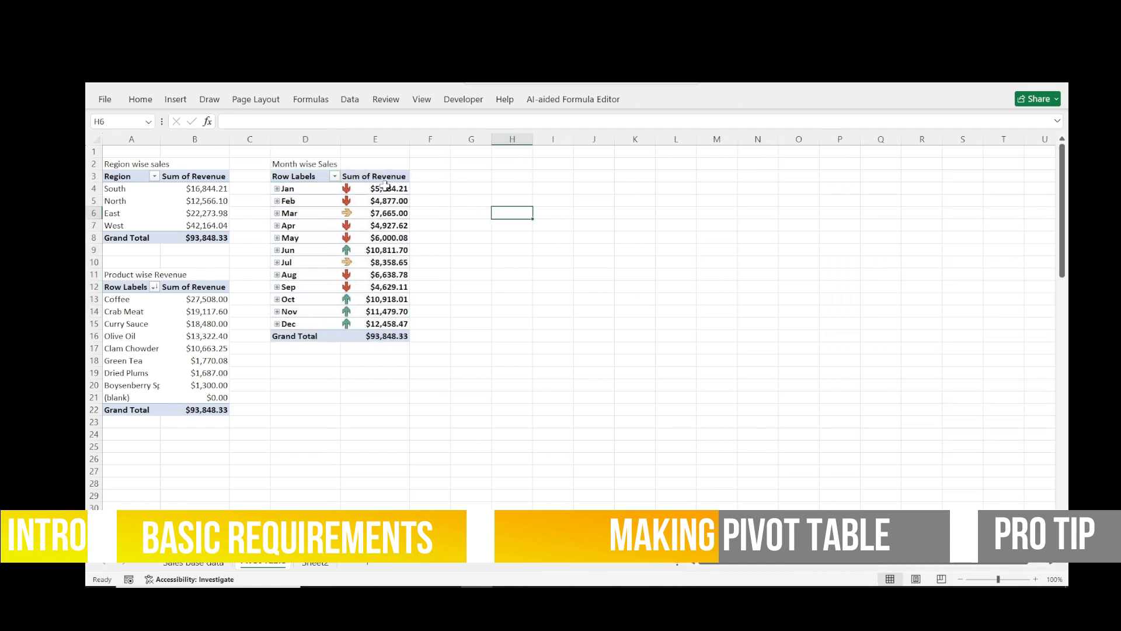
double_click(338, 164)
text(evenu)
key(Return)
Rename the month PivotTable's headers in row 3 to "Month" and "Revenue." with a trailing period.
text(Month)
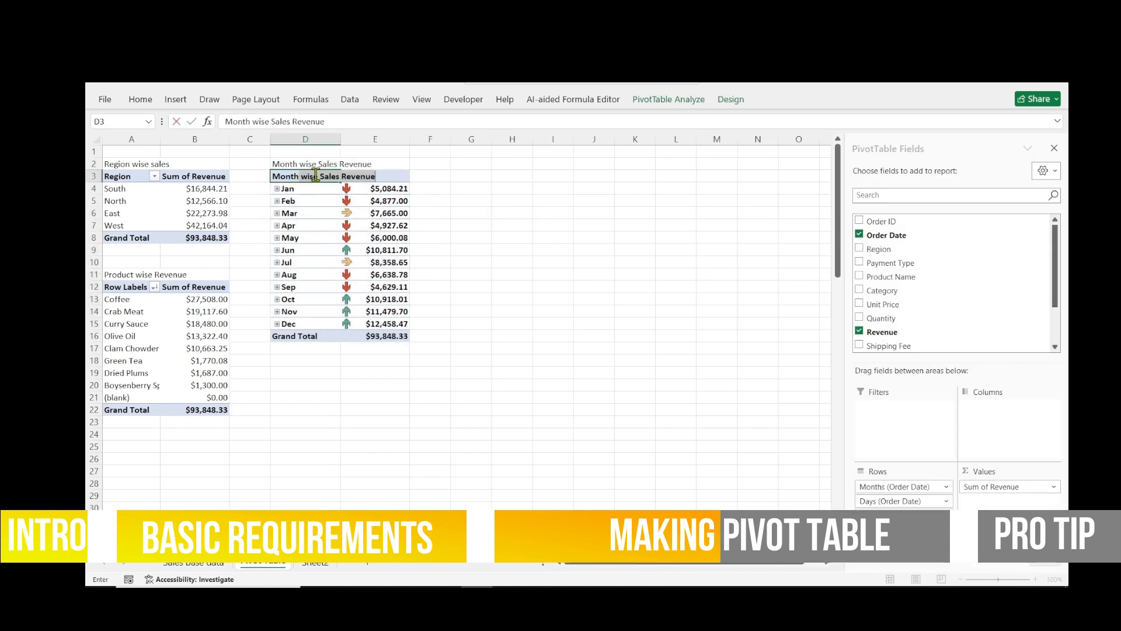
key(Return)
click(375, 178)
text(Revenue)
key(Return)
key(Return)
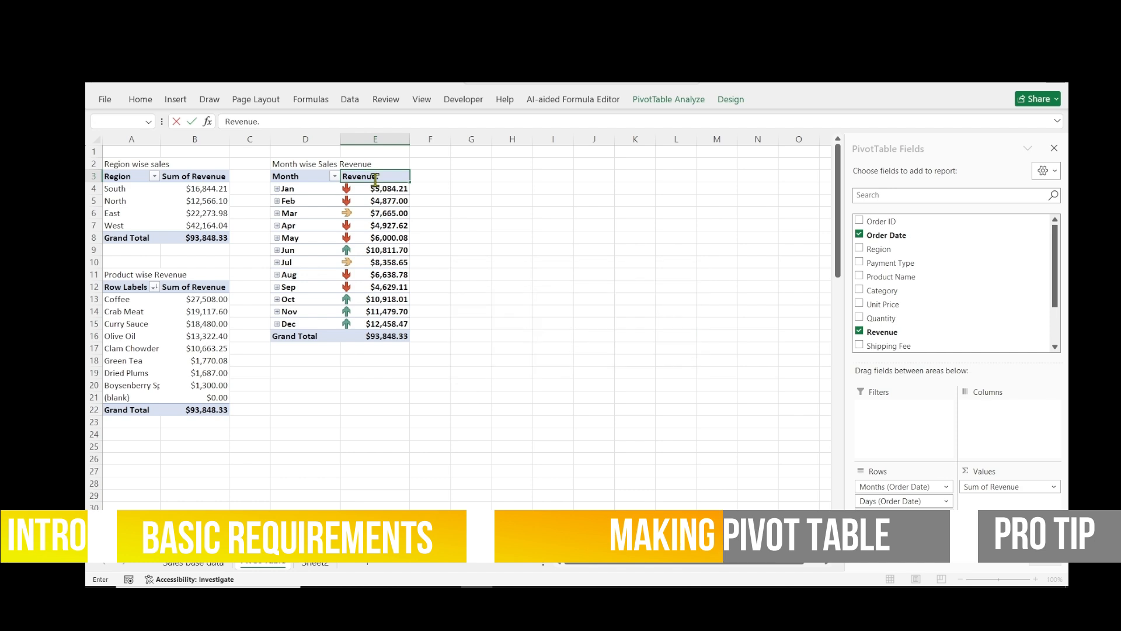
text(.)
key(Return)
Rename the product PivotTable's headers in row 12 to "Product" and "Revenu." with a trailing period.
click(131, 287)
text(Product)
key(Return)
text(Revenu.)
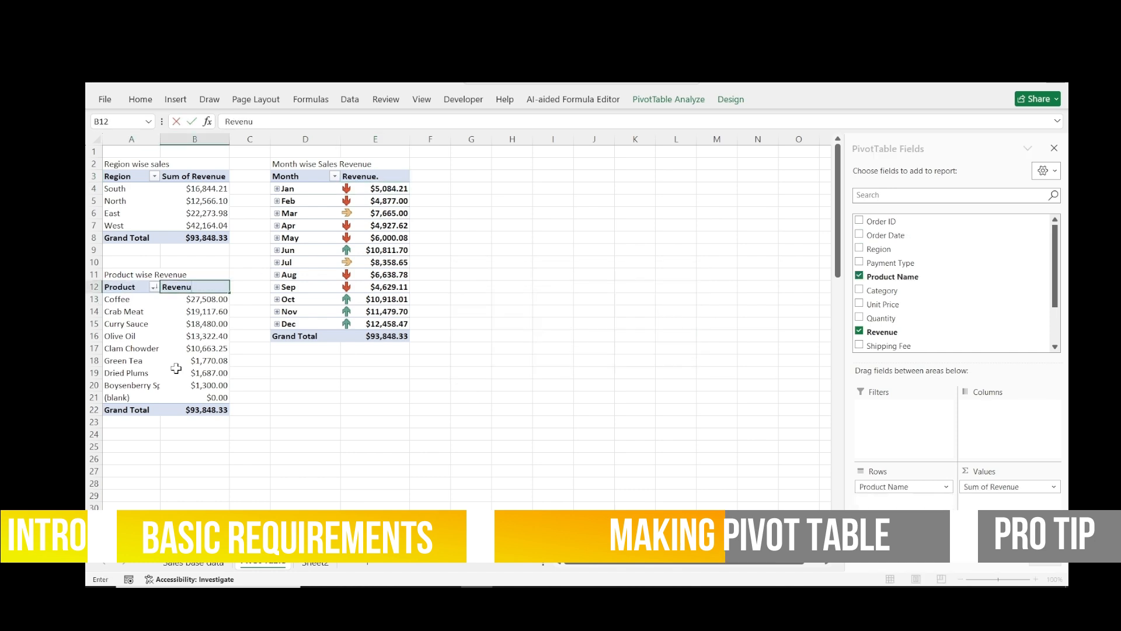
key(Return)
Rename the region PivotTable's value header in B3 to "Revenu".
click(181, 178)
text(Revenu)
key(Return)
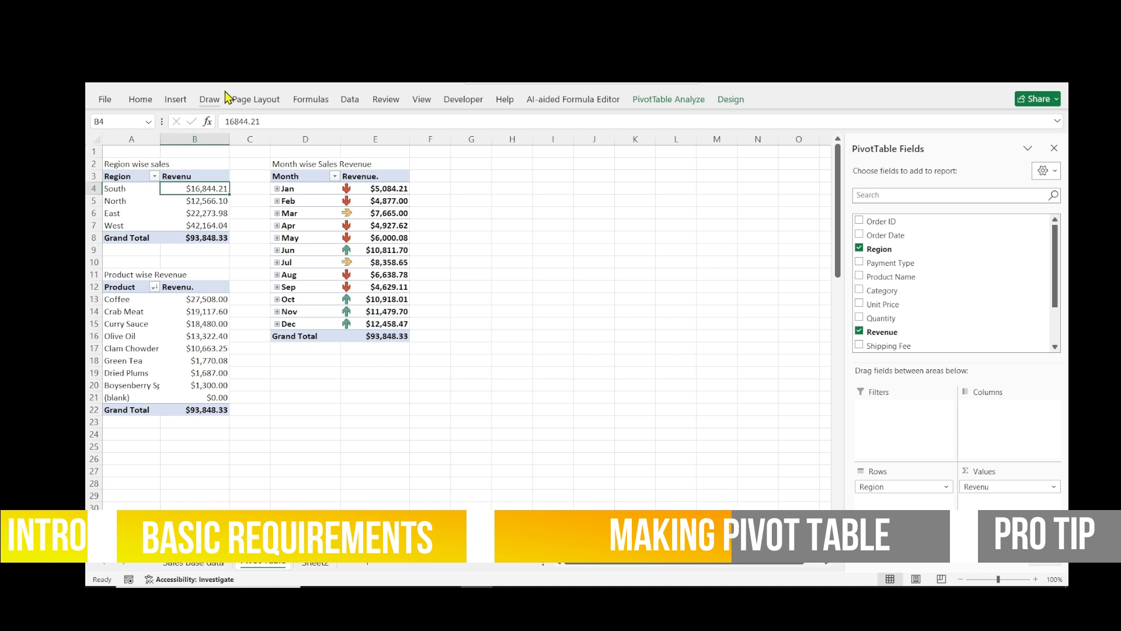
Copy the region PivotTable to cell D19 and replace Region with Rep in the copy's Rows area.
drag(116, 176, 204, 238)
key(ctrl+c)
click(305, 373)
key(ctrl+v)
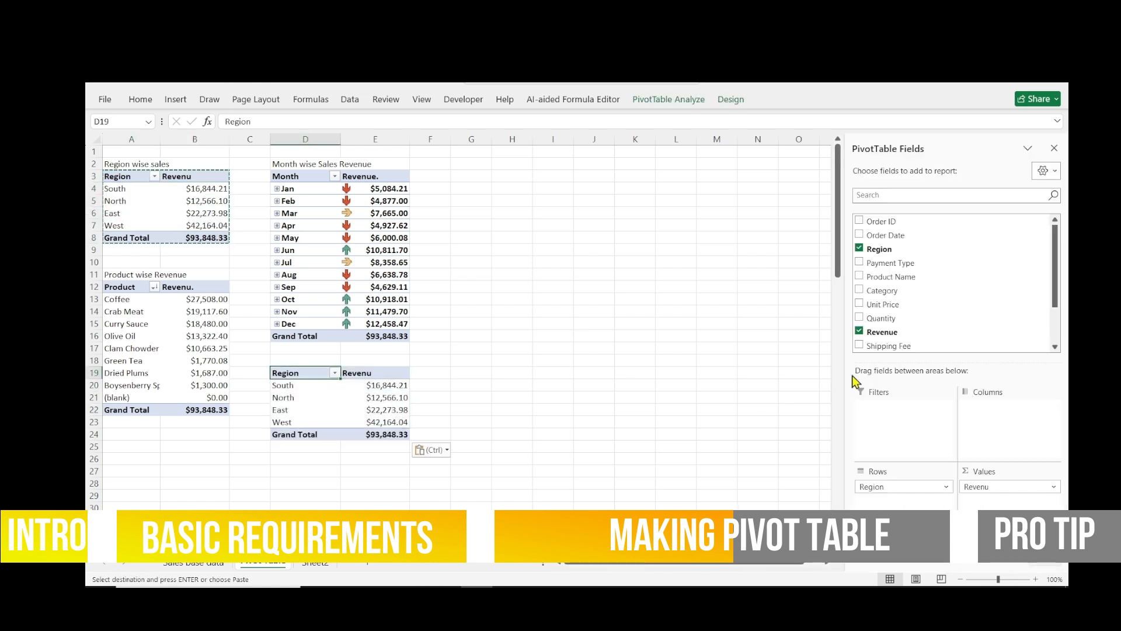
click(859, 248)
drag(1055, 274, 1055, 318)
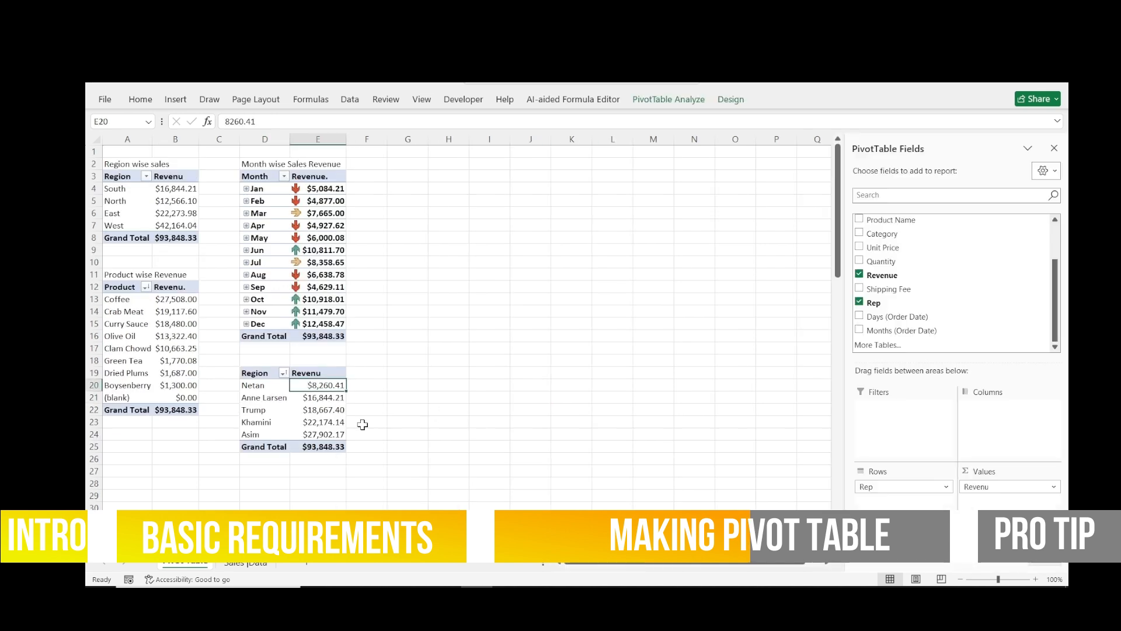
Examine the revenue of each sales rep in the PivotTable at D19.
click(331, 400)
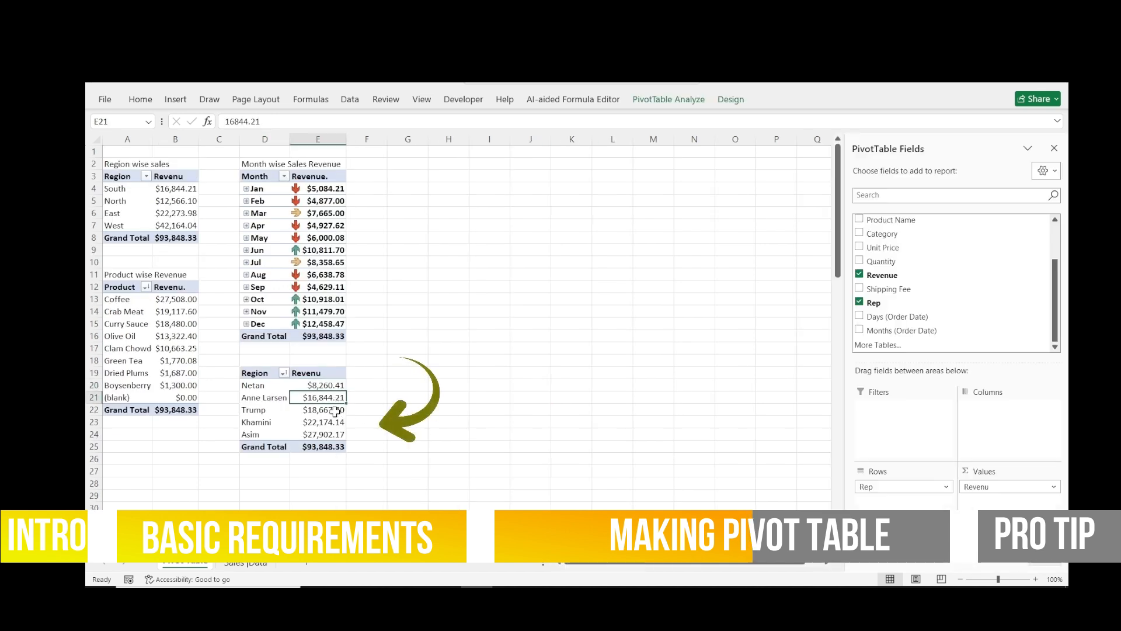
mouse_move(335, 411)
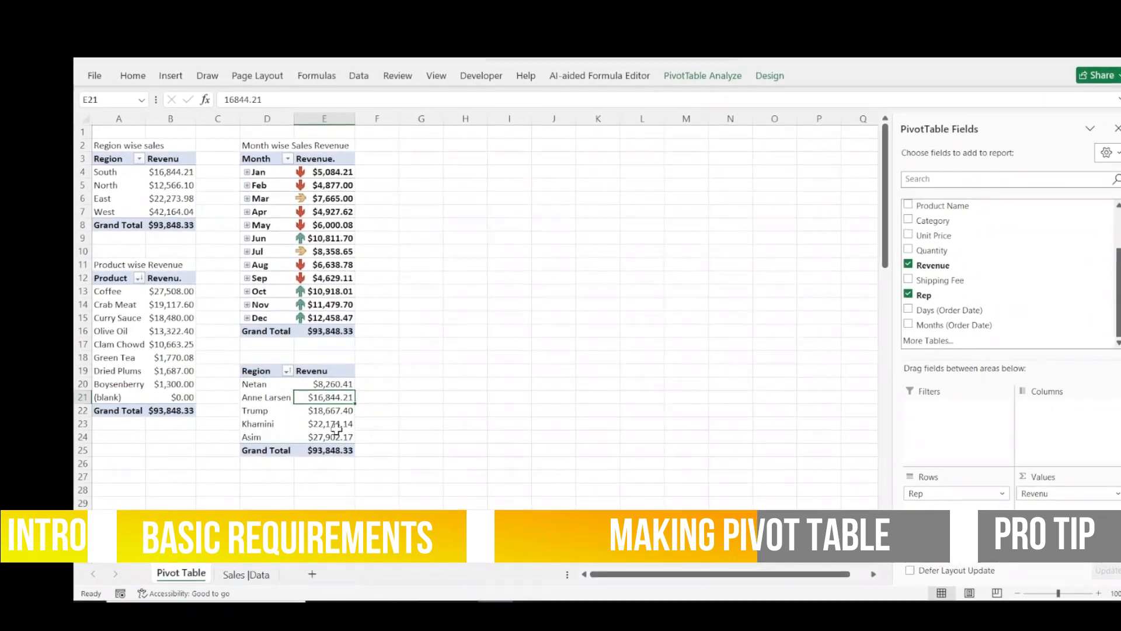
mouse_move(337, 426)
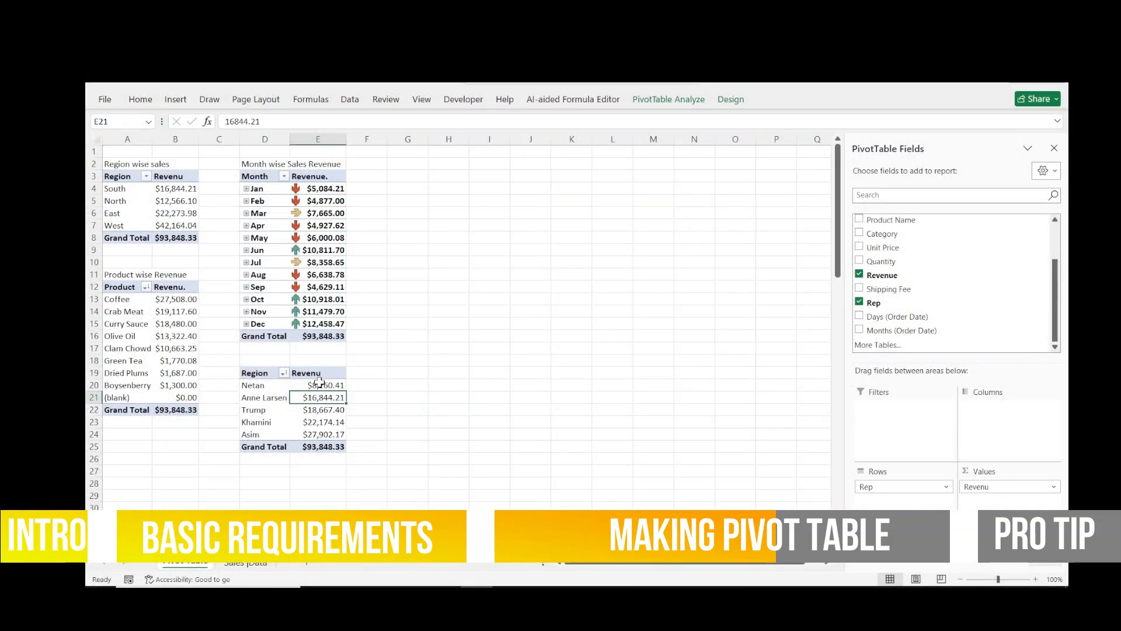
Enter the title "Sales wise analysis" in D18 above the sales rep PivotTable.
click(265, 164)
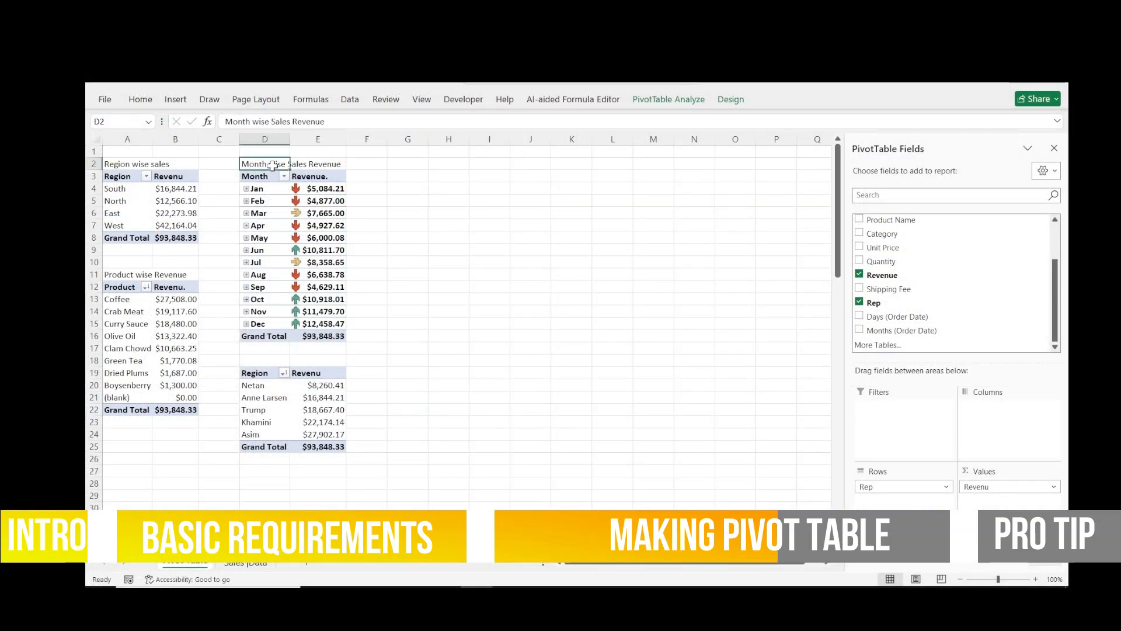
click(123, 274)
click(267, 359)
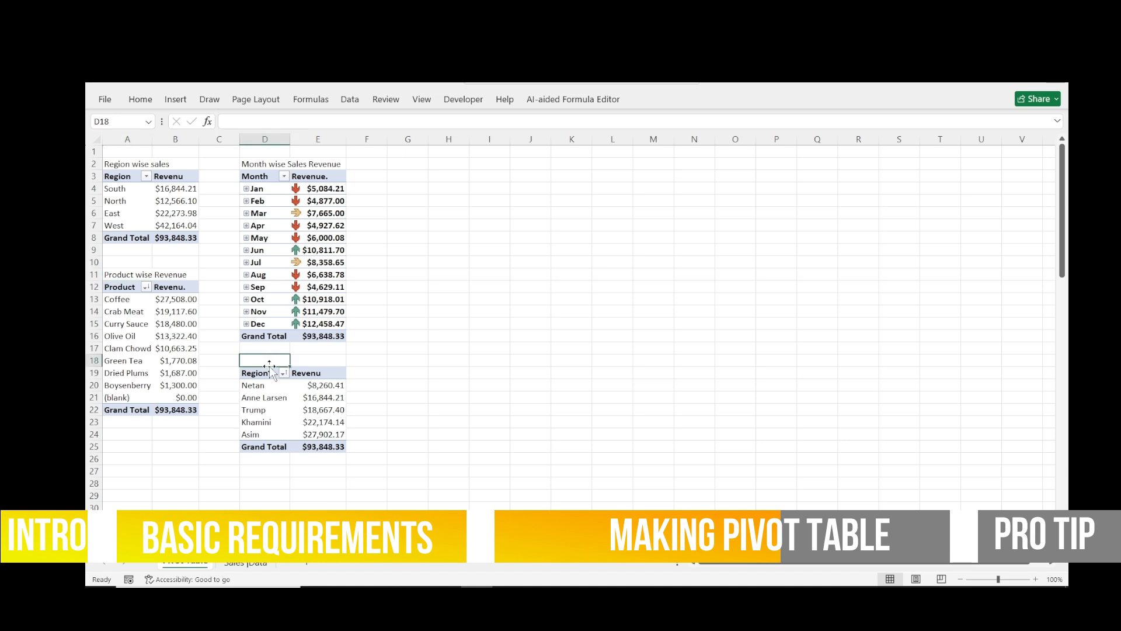
text(Sales wise anal)
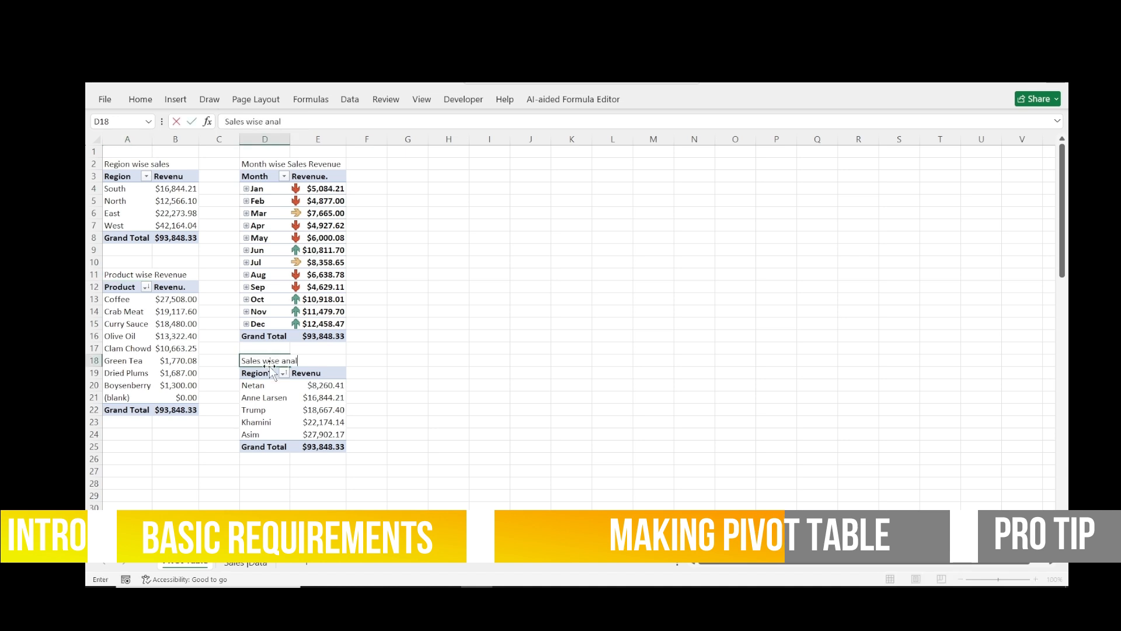
text(ysis)
Copy the sales rep PivotTable from D19:E25 to cell A31.
drag(120, 287, 193, 403)
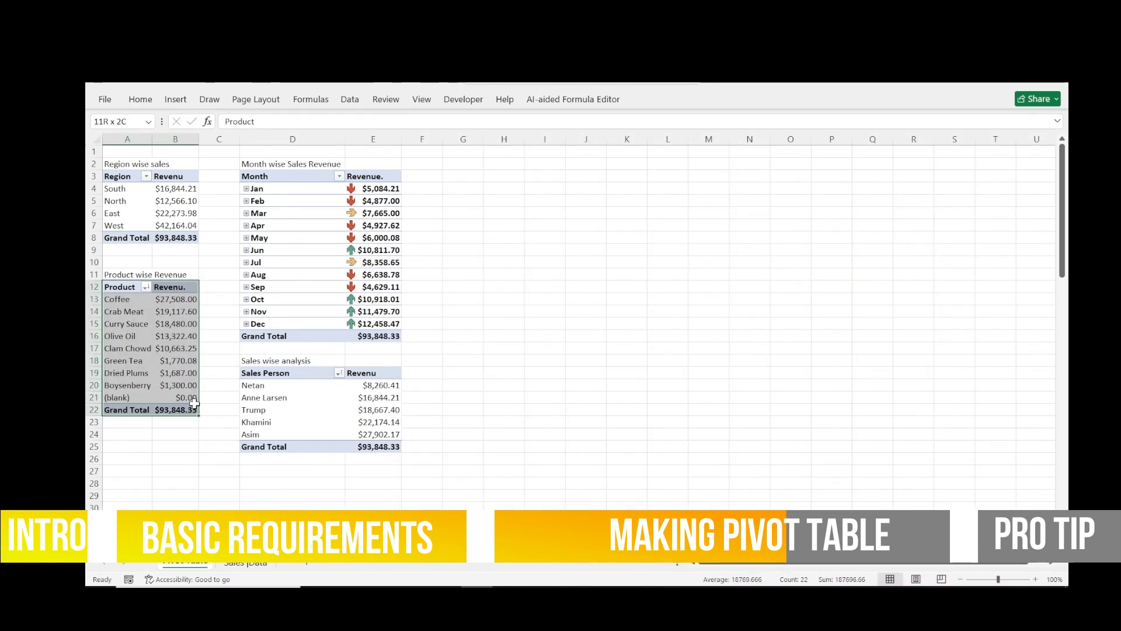
drag(289, 374, 397, 445)
key(ctrl+c)
click(122, 519)
key(ctrl+v)
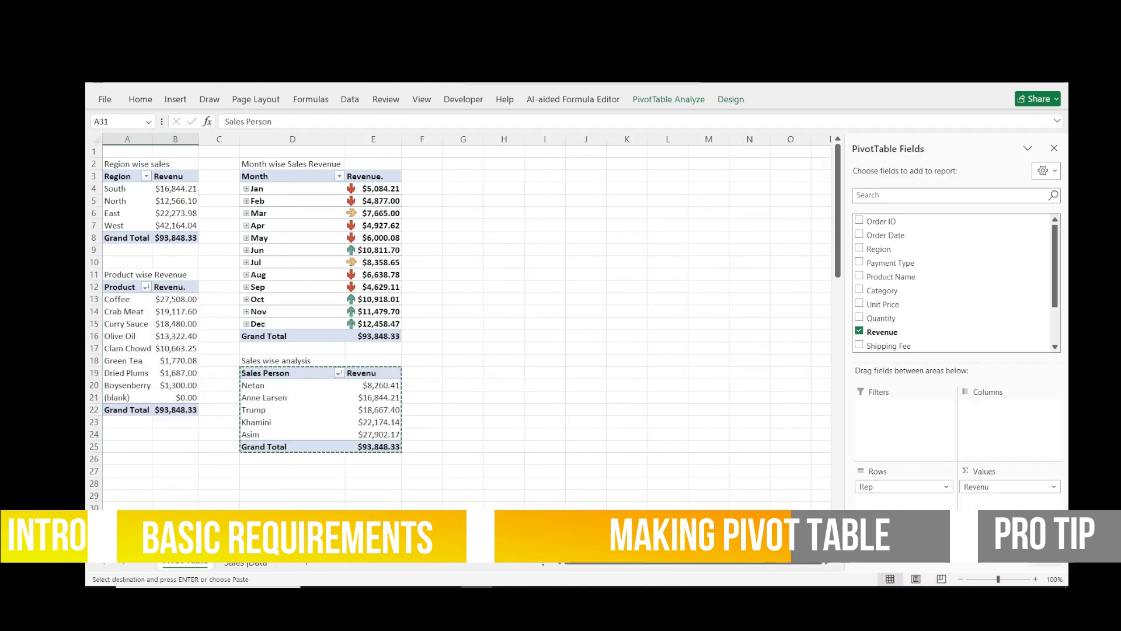
Add Order Date to the Columns area of the PivotTable at A31 to break revenue down by month.
scroll(123, 519, down, 2)
scroll(151, 496, down, 2)
click(188, 422)
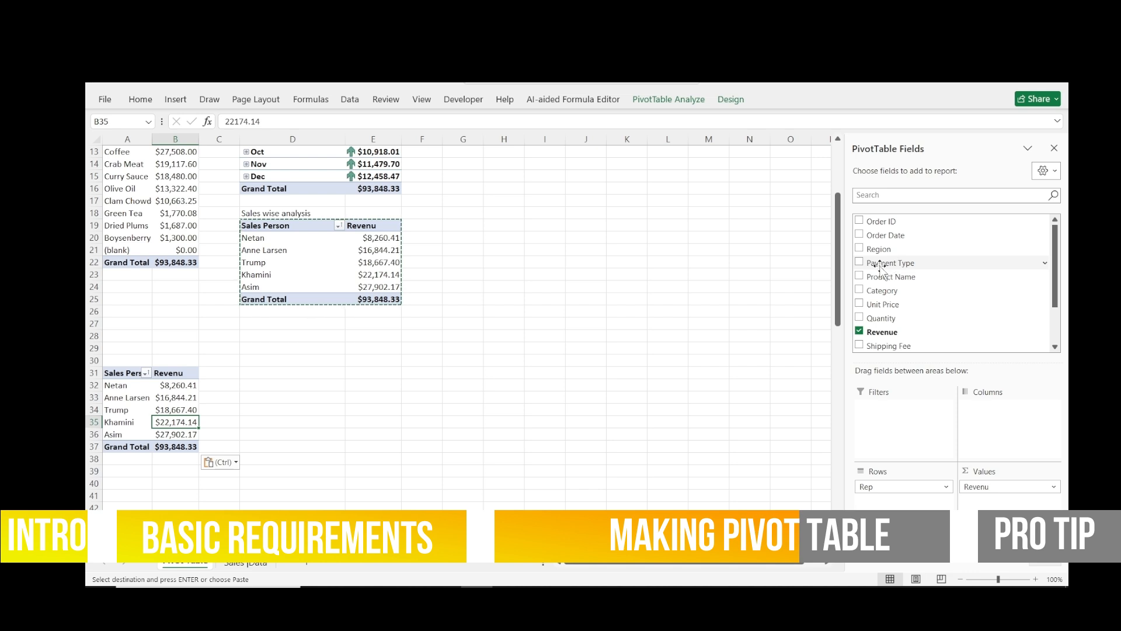
click(127, 386)
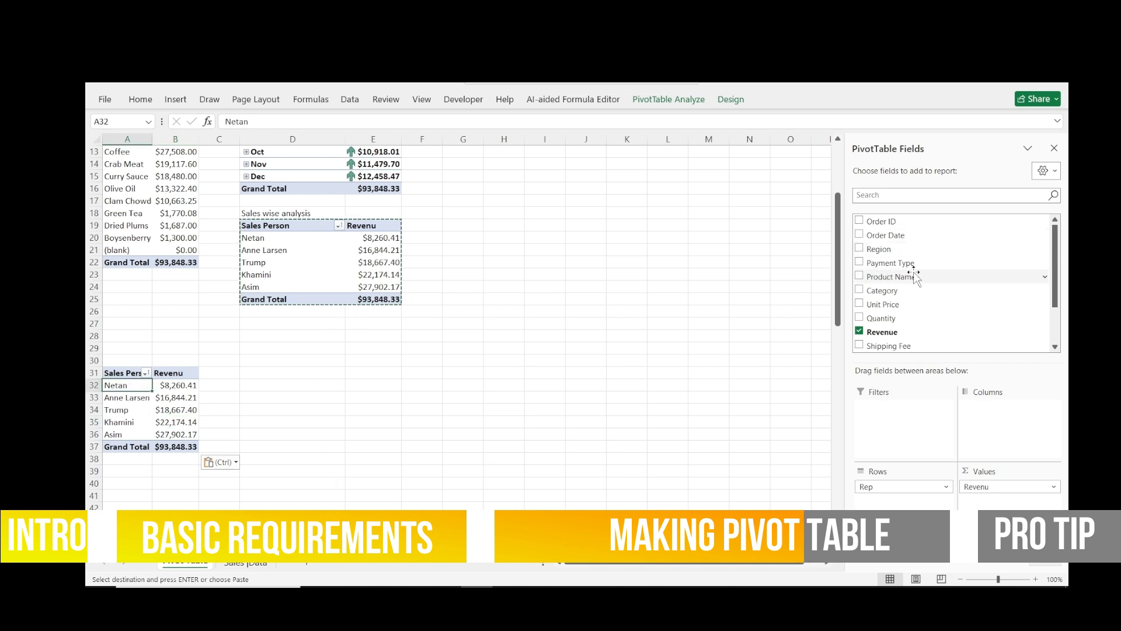
drag(921, 237, 1000, 429)
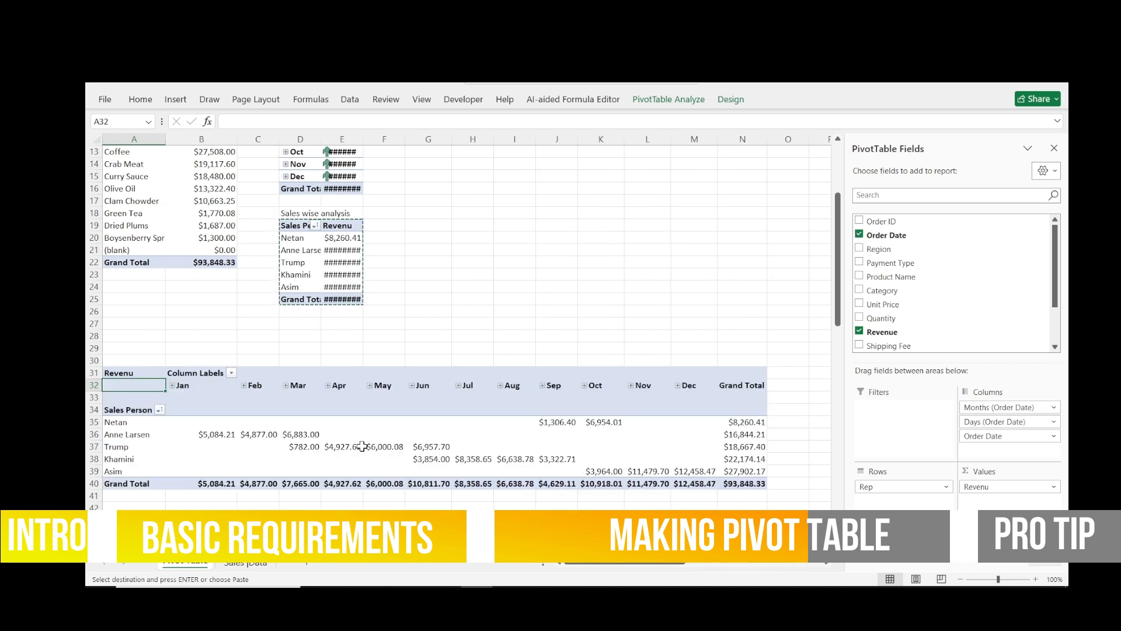
Examine which months each sales rep earned revenue in the PivotTable at A31.
click(565, 423)
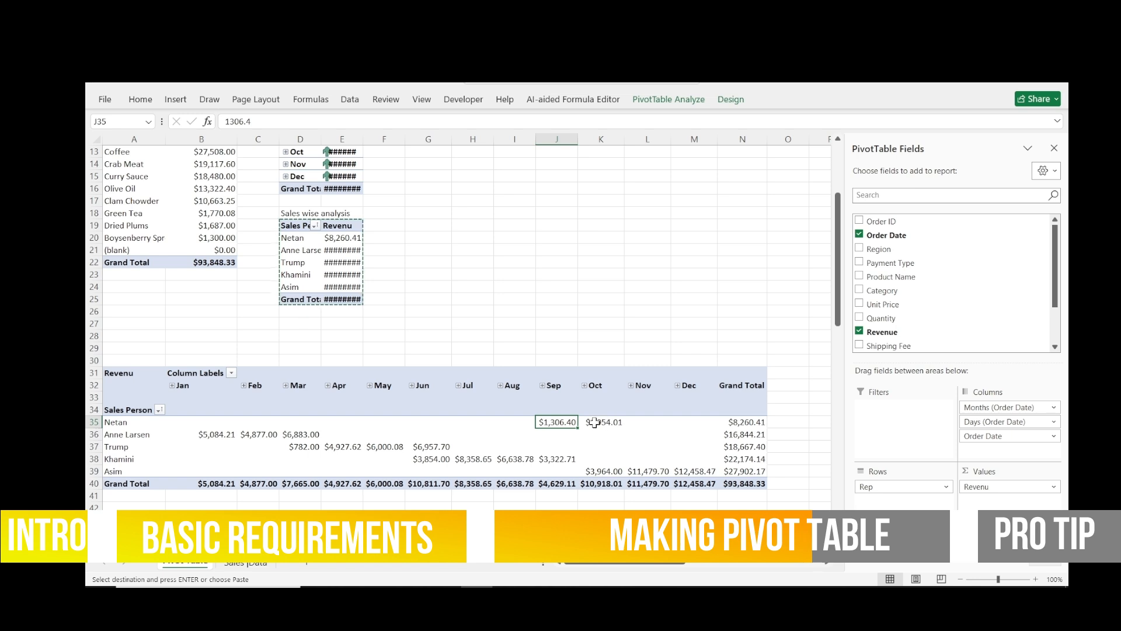
drag(218, 440, 293, 439)
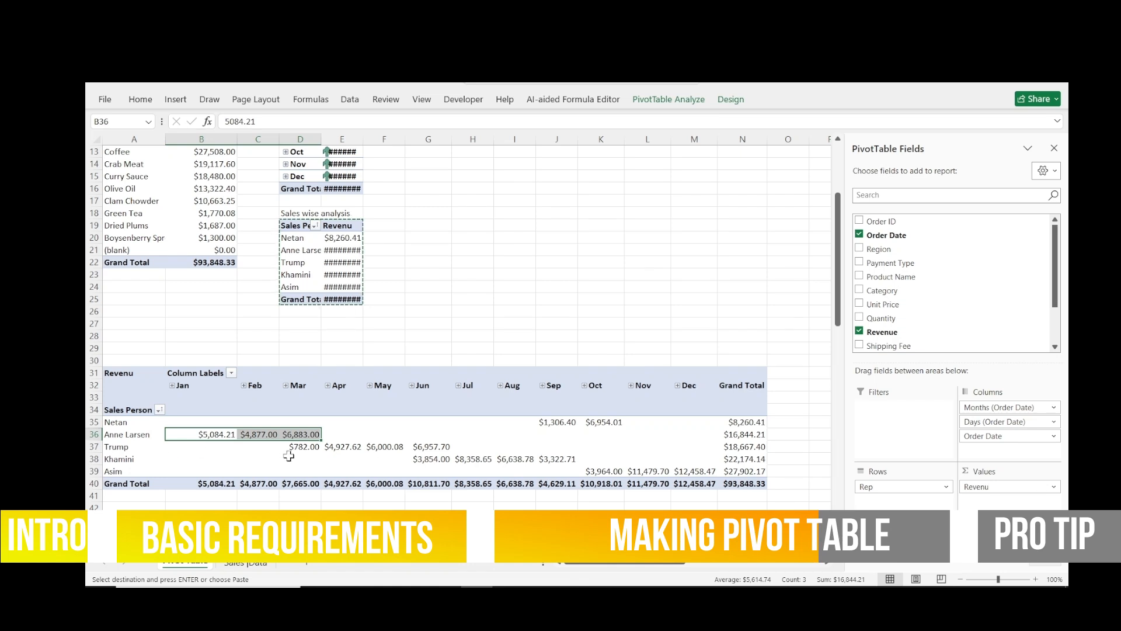
drag(299, 447, 562, 462)
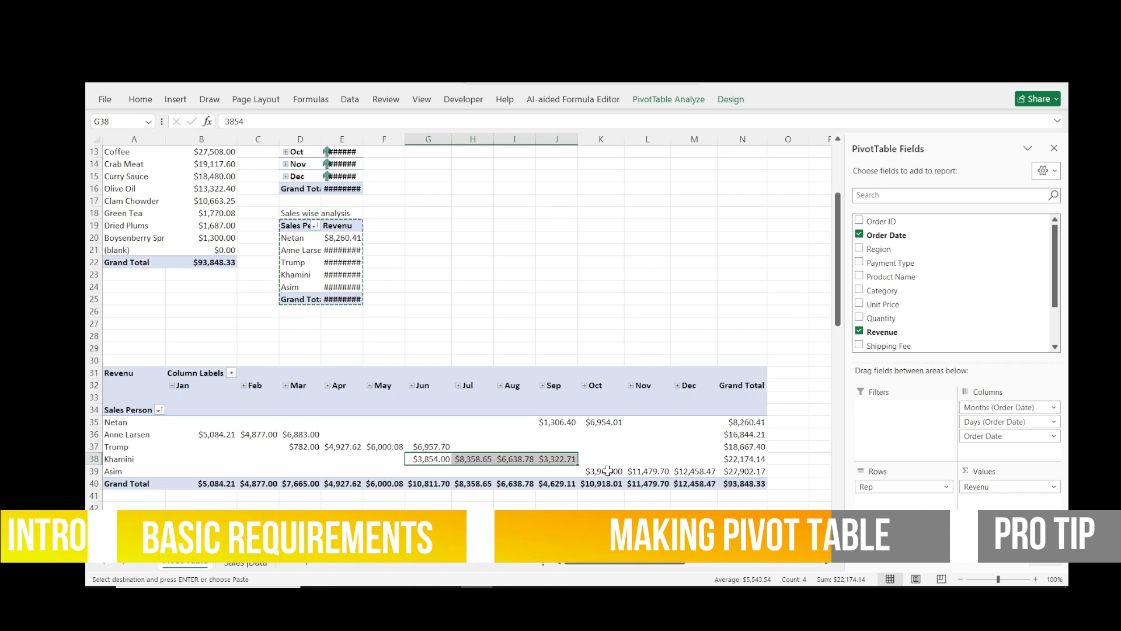
click(693, 474)
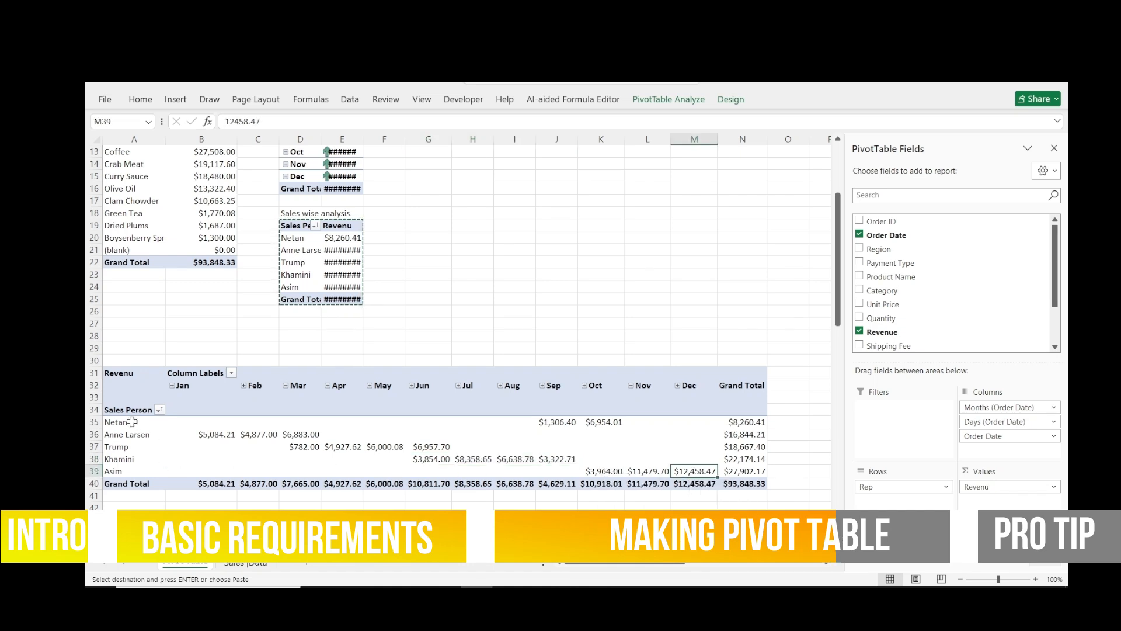
Add Product Name to the Rows area beneath Rep in the PivotTable at A31.
drag(132, 421, 137, 471)
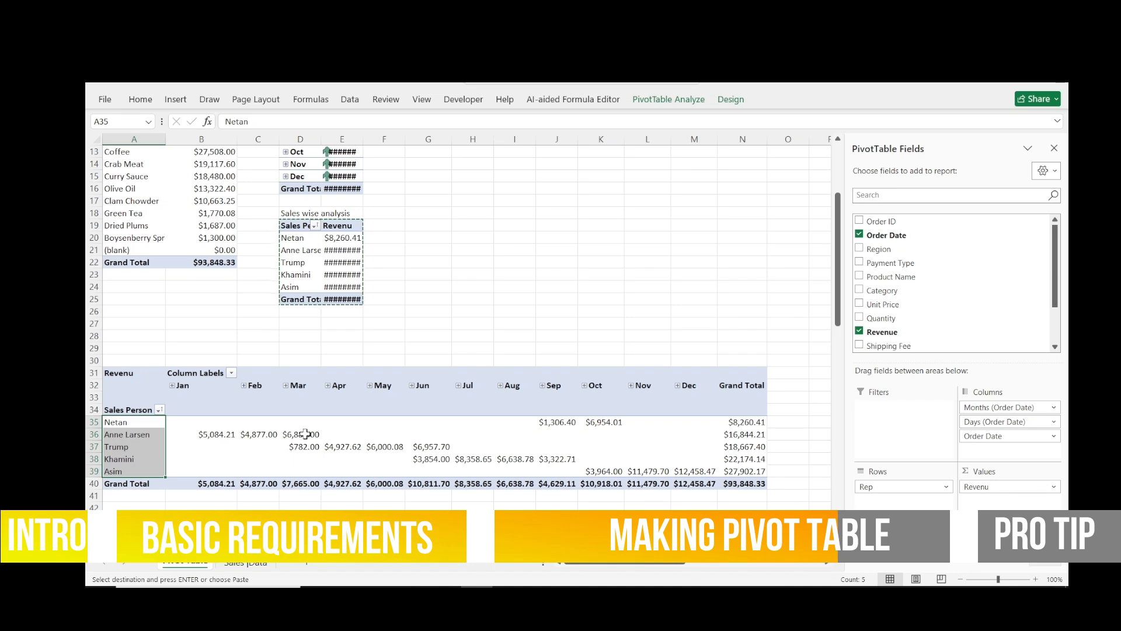
drag(211, 433, 300, 434)
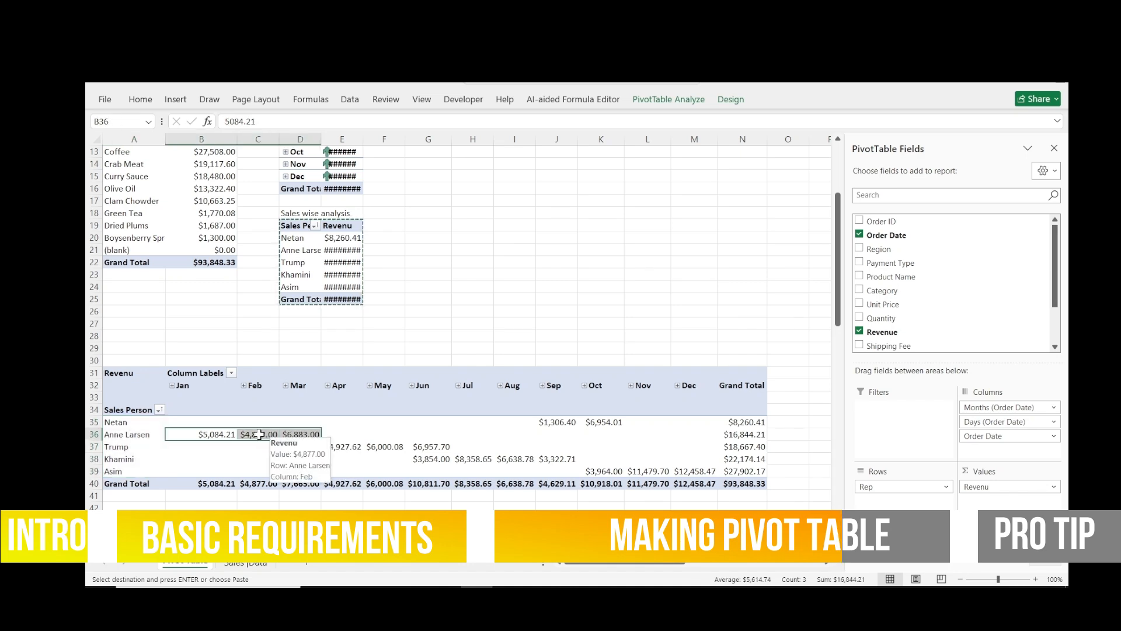
click(227, 520)
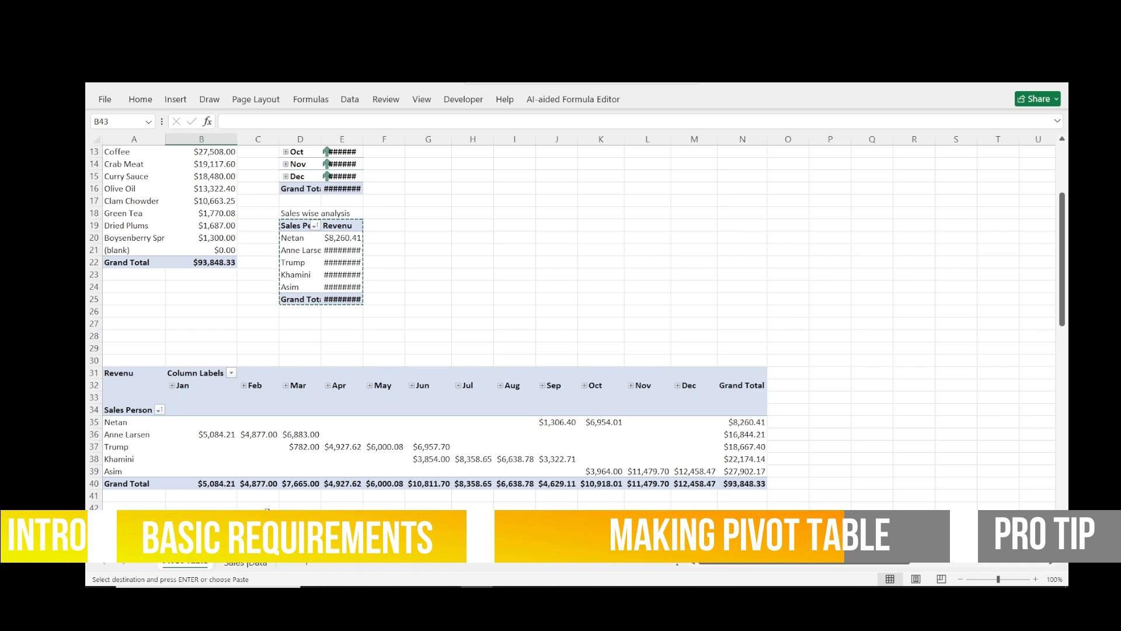
click(138, 441)
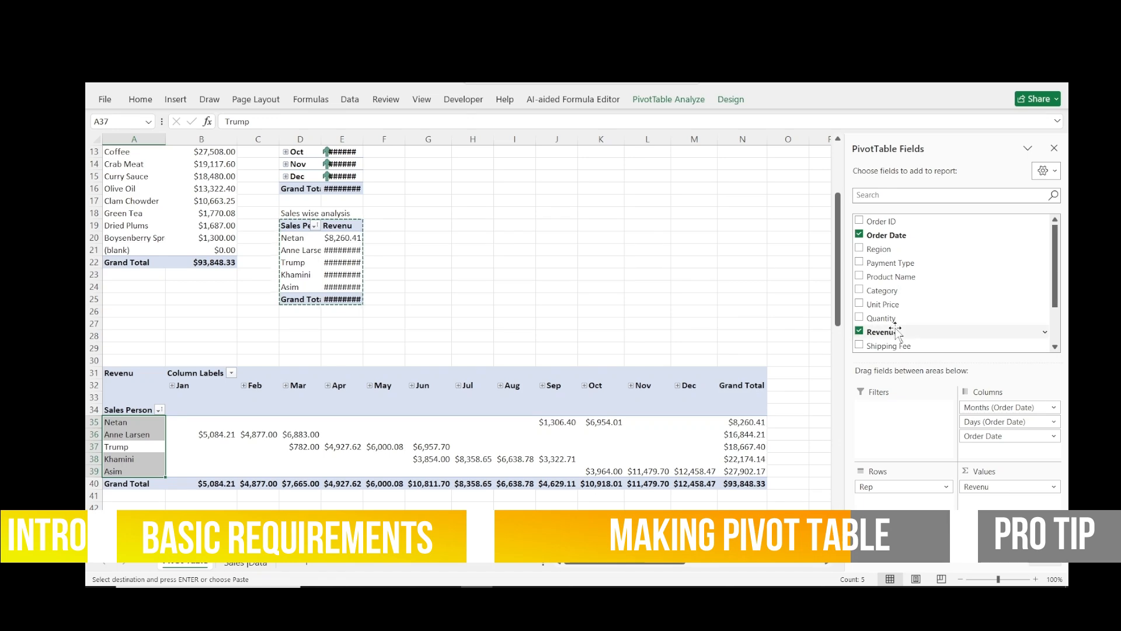
drag(887, 281, 902, 501)
click(639, 213)
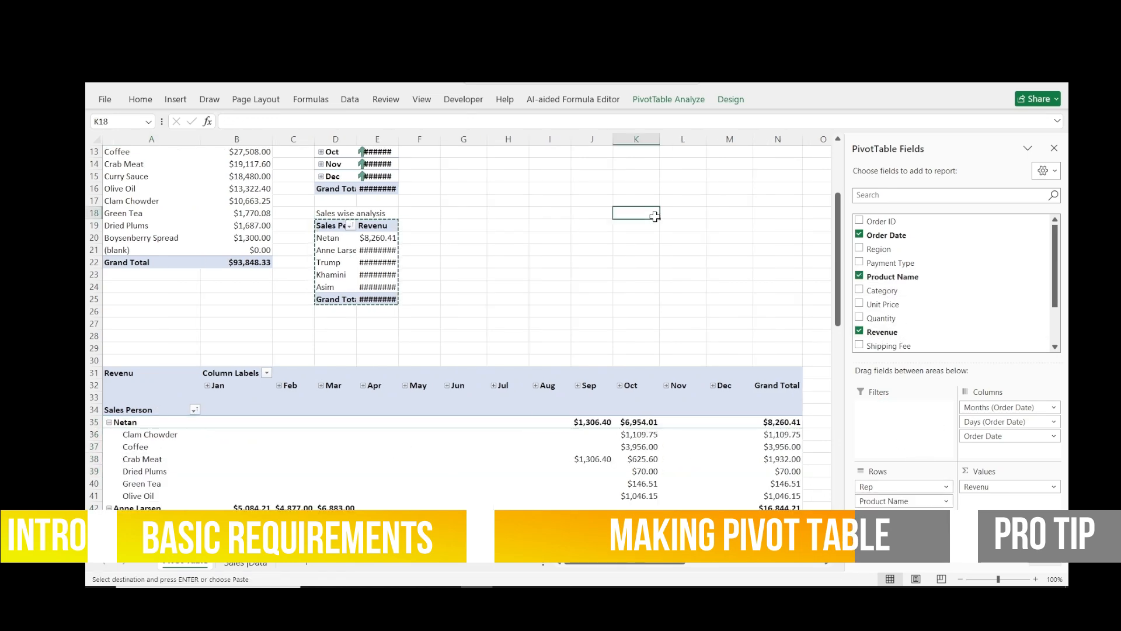
Examine the monthly revenue per product under the first sales rep in the PivotTable at A31.
scroll(644, 396, down, 3)
scroll(645, 396, down, 6)
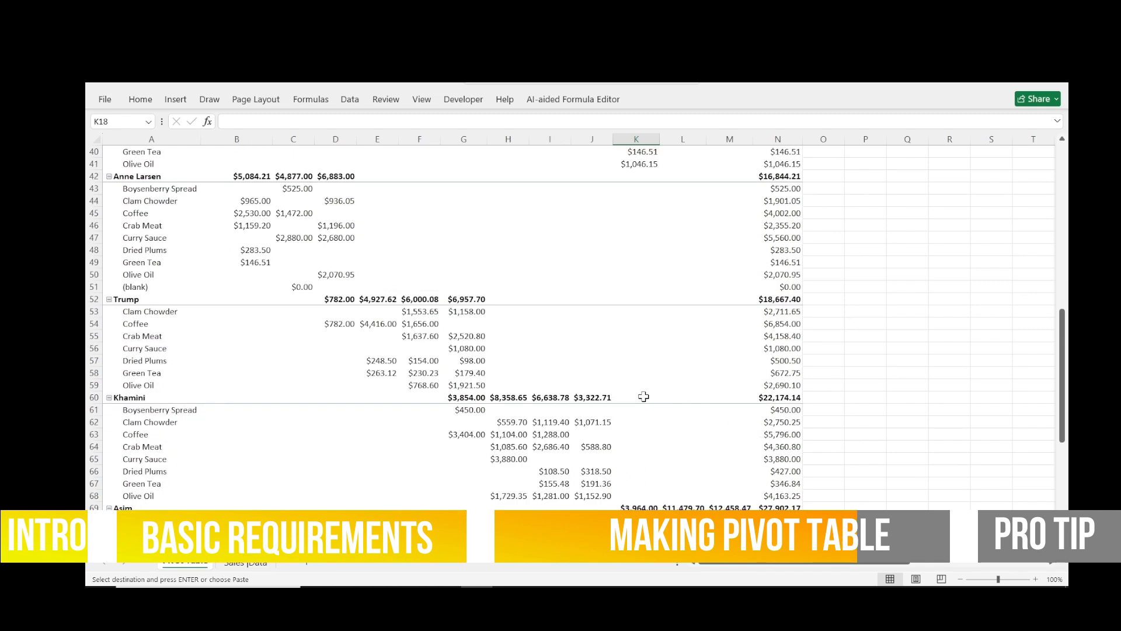
scroll(642, 396, up, 7)
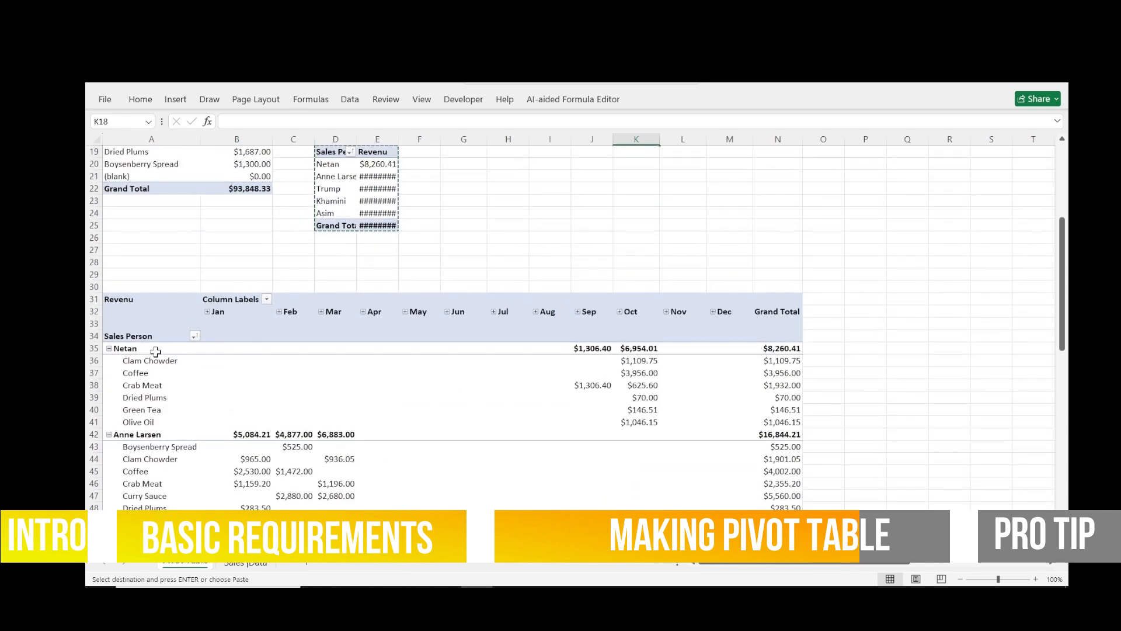
drag(159, 360, 174, 421)
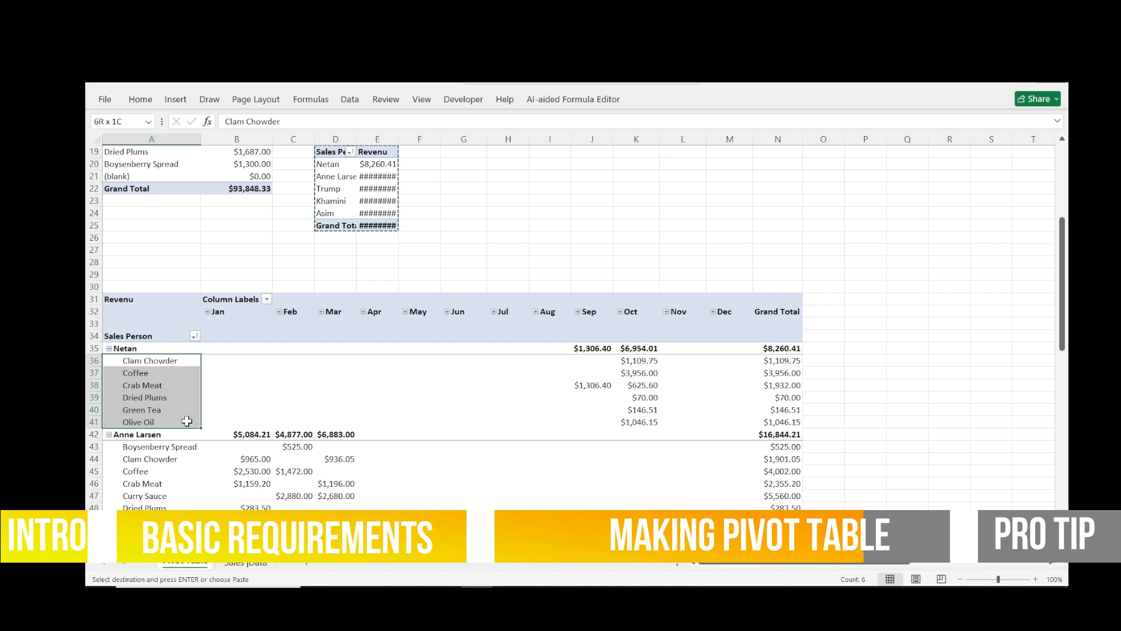
drag(627, 361, 642, 421)
click(594, 385)
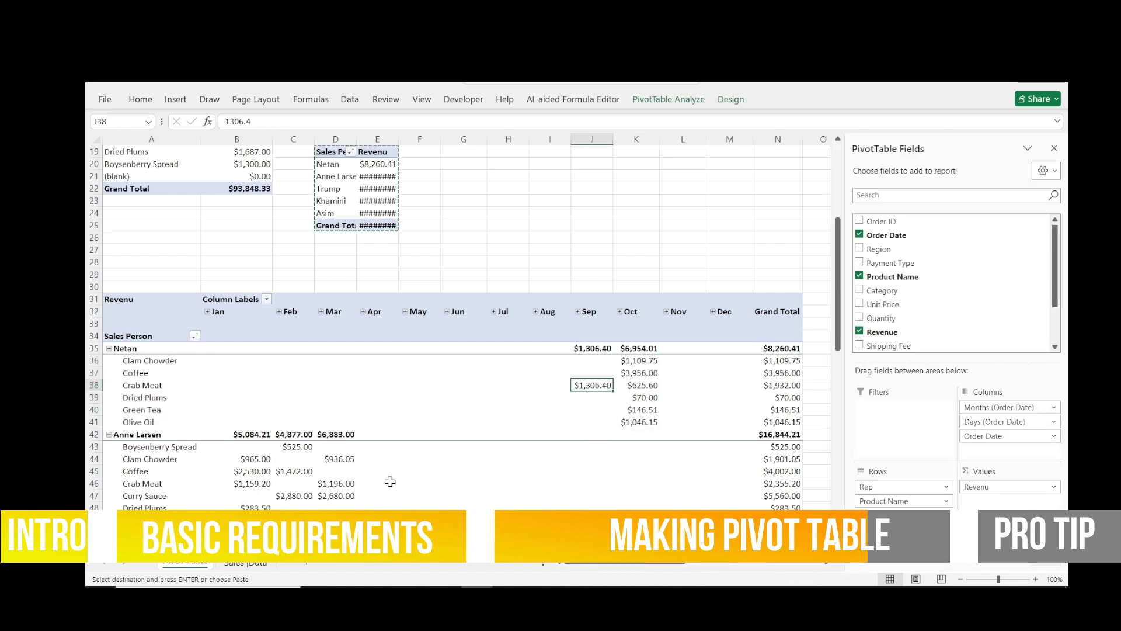
scroll(321, 472, down, 2)
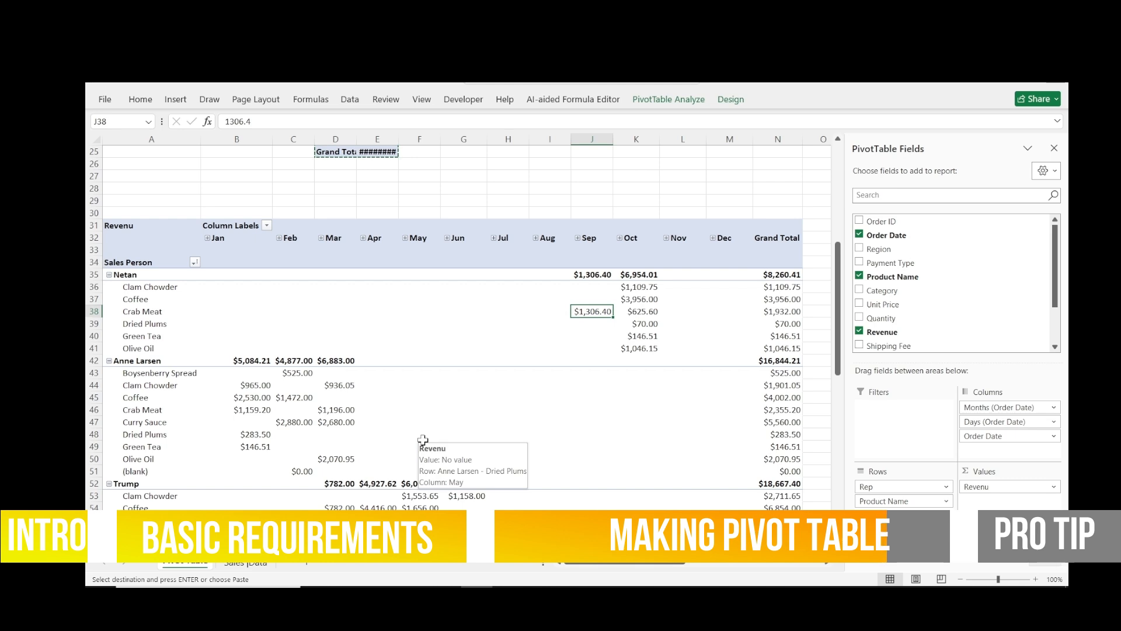
Close the PivotTable field list and review each sales rep's product revenue down to the Grand Total row.
click(1053, 147)
click(142, 286)
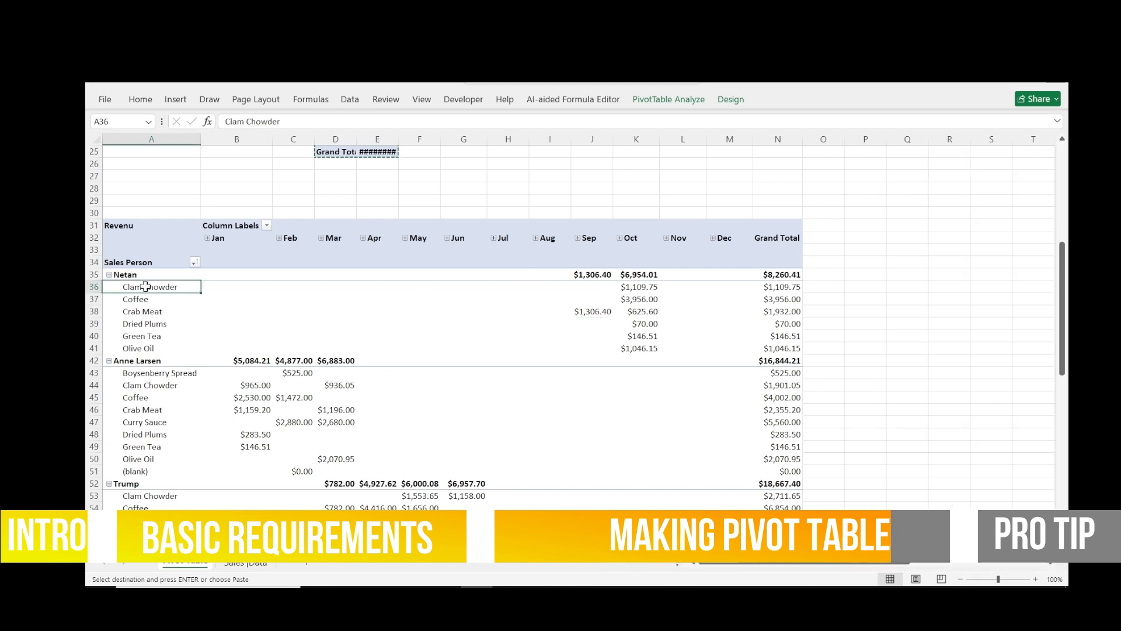
drag(637, 287, 648, 337)
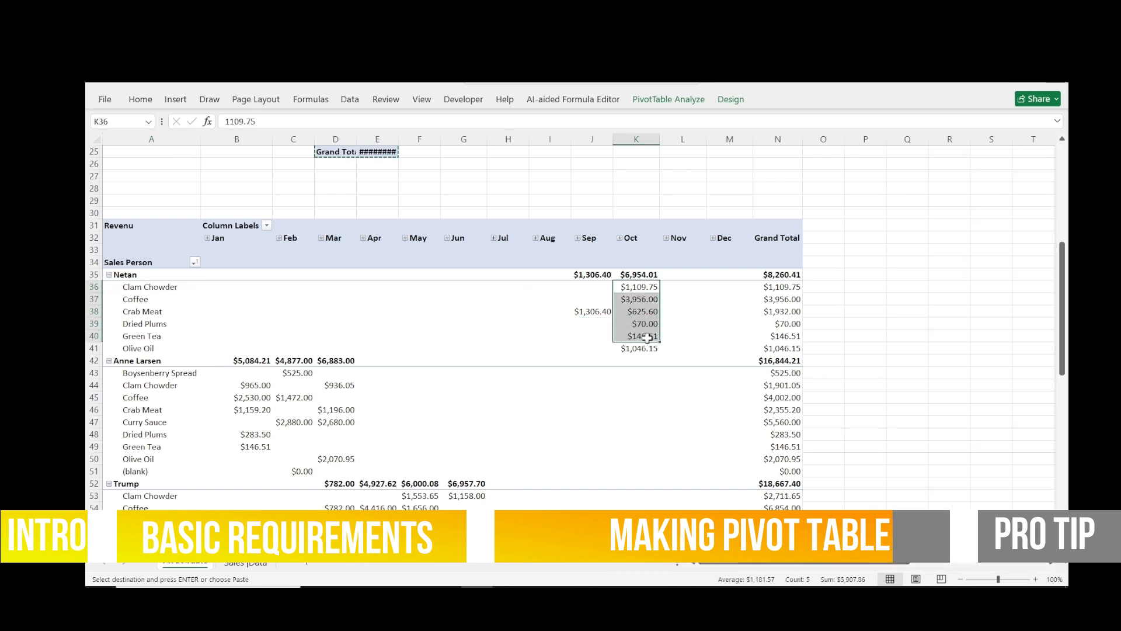
click(773, 361)
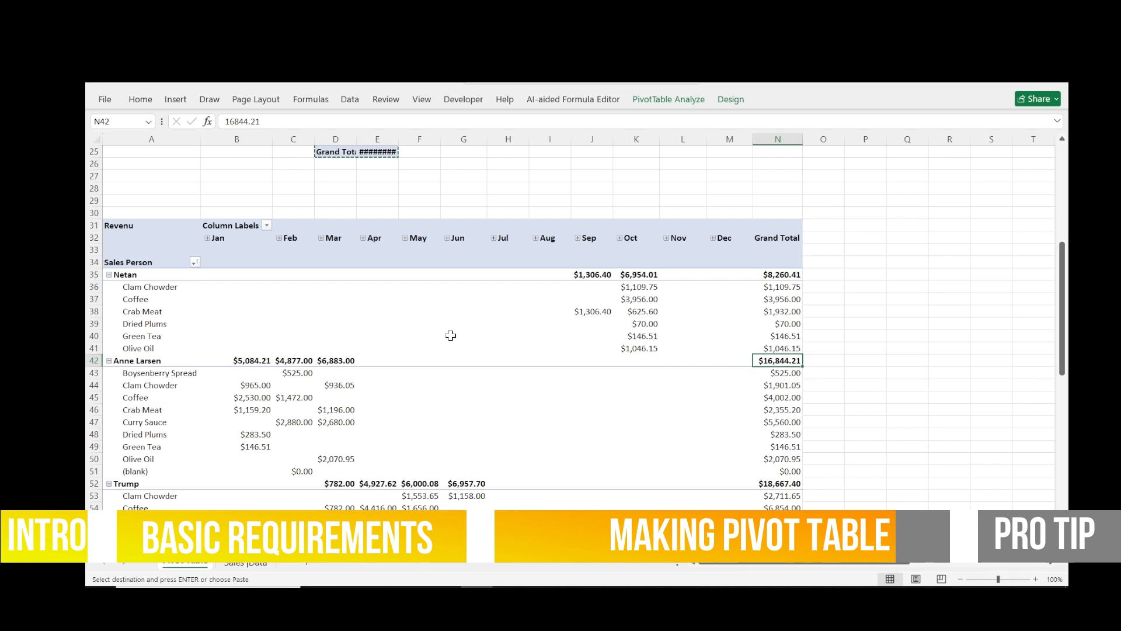
scroll(666, 458, down, 15)
scroll(656, 446, up, 4)
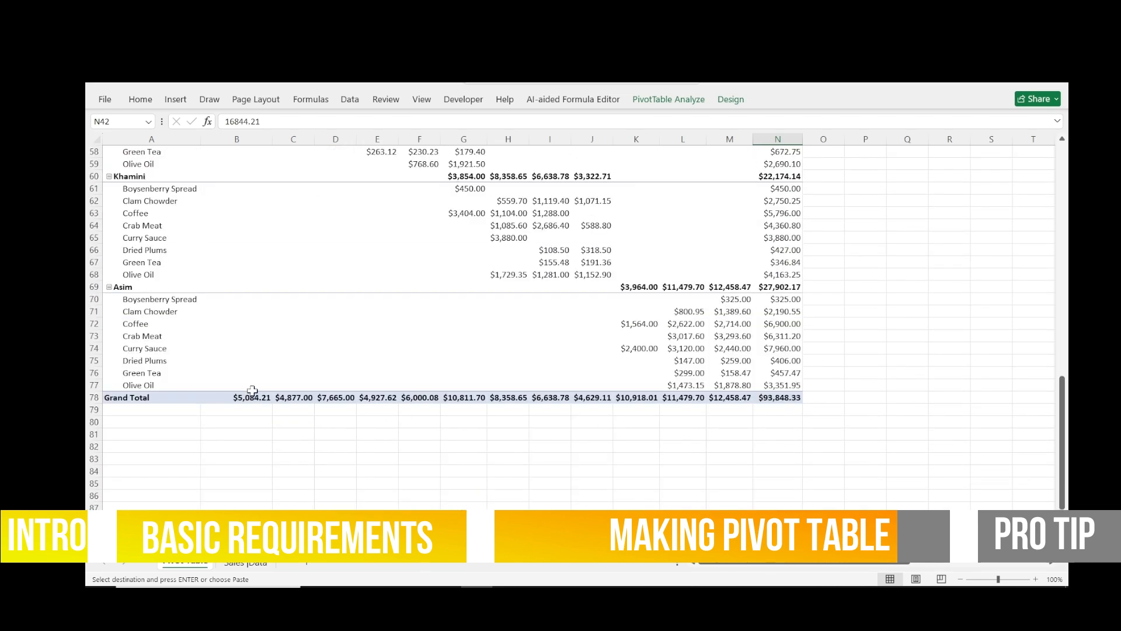
scroll(250, 398, up, 15)
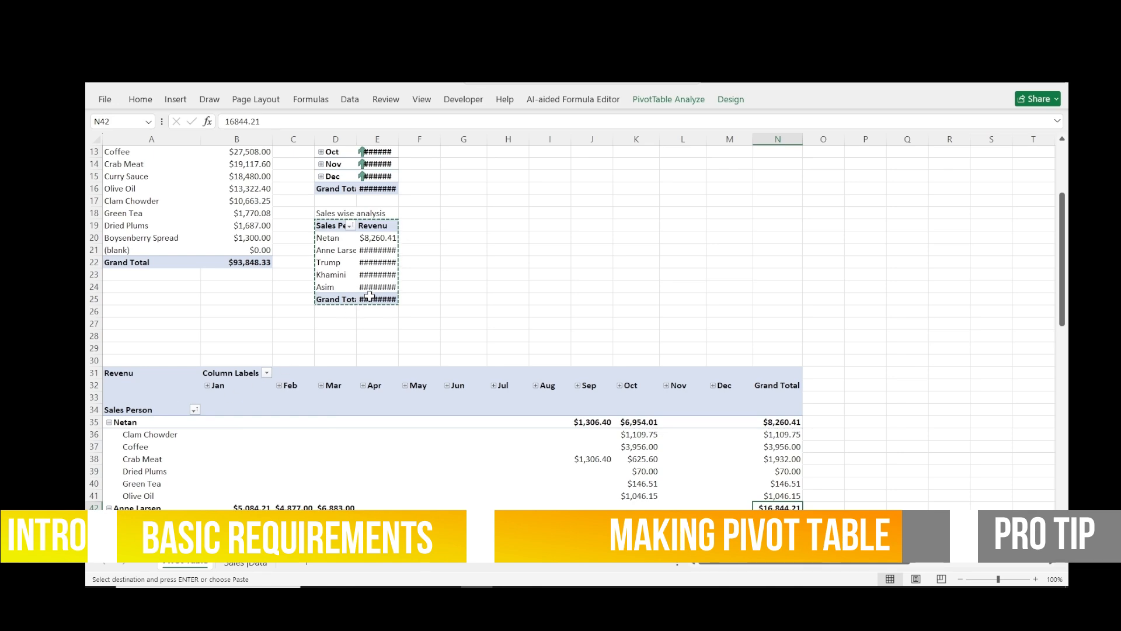
Autofit column E to its values, make the title in D2 bold and select the region labels A4:A7.
double_click(399, 134)
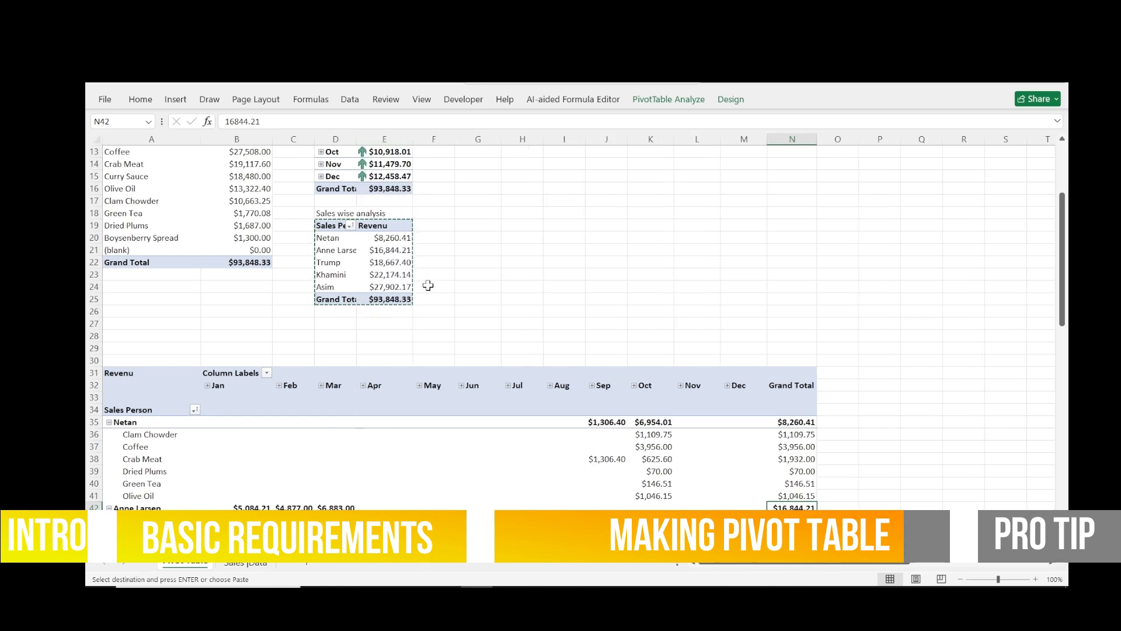
scroll(428, 303, up, 4)
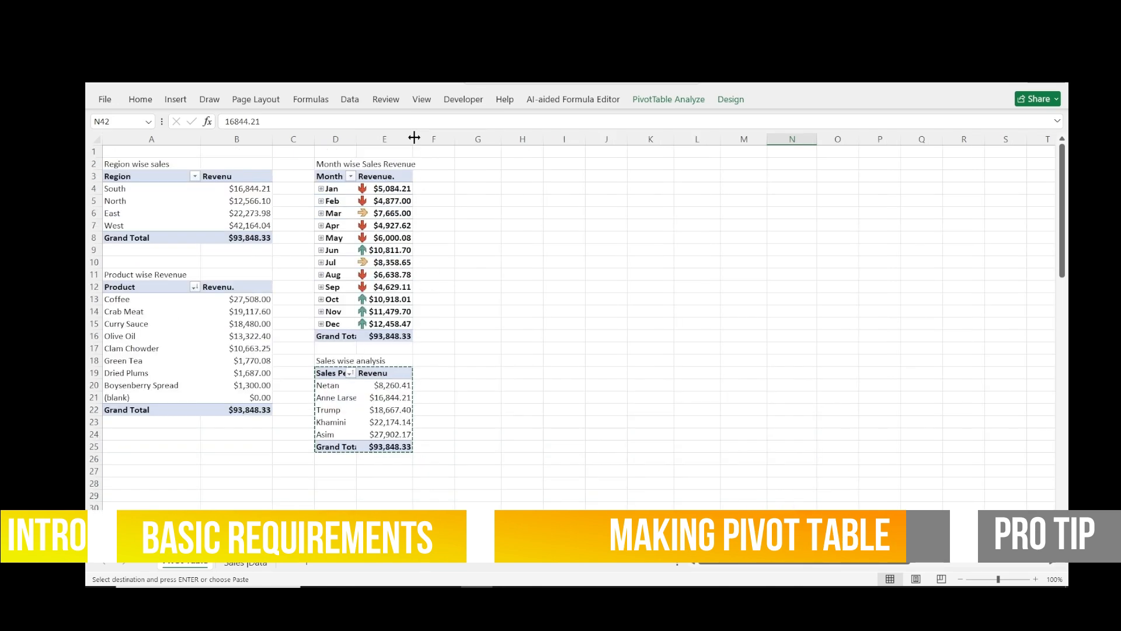
click(342, 163)
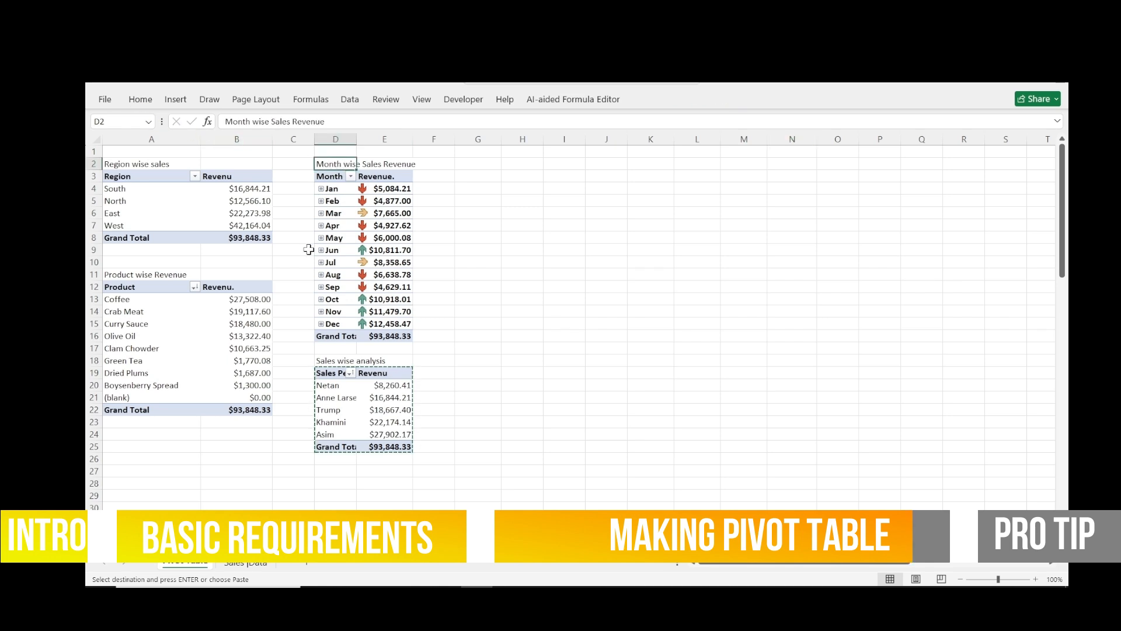
click(184, 219)
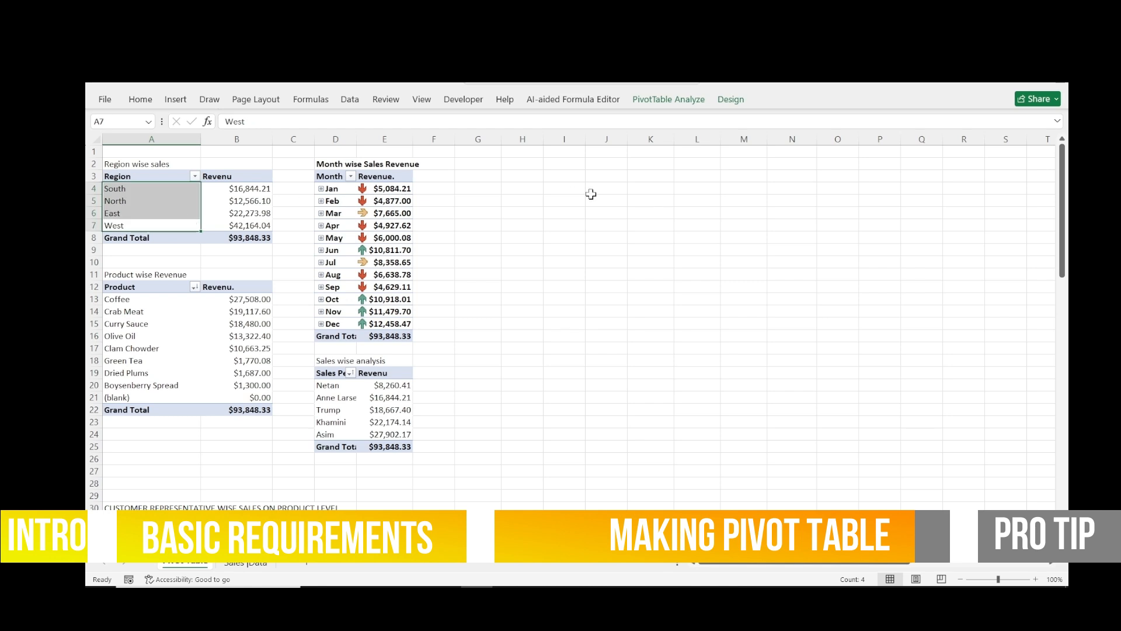
click(667, 100)
click(389, 146)
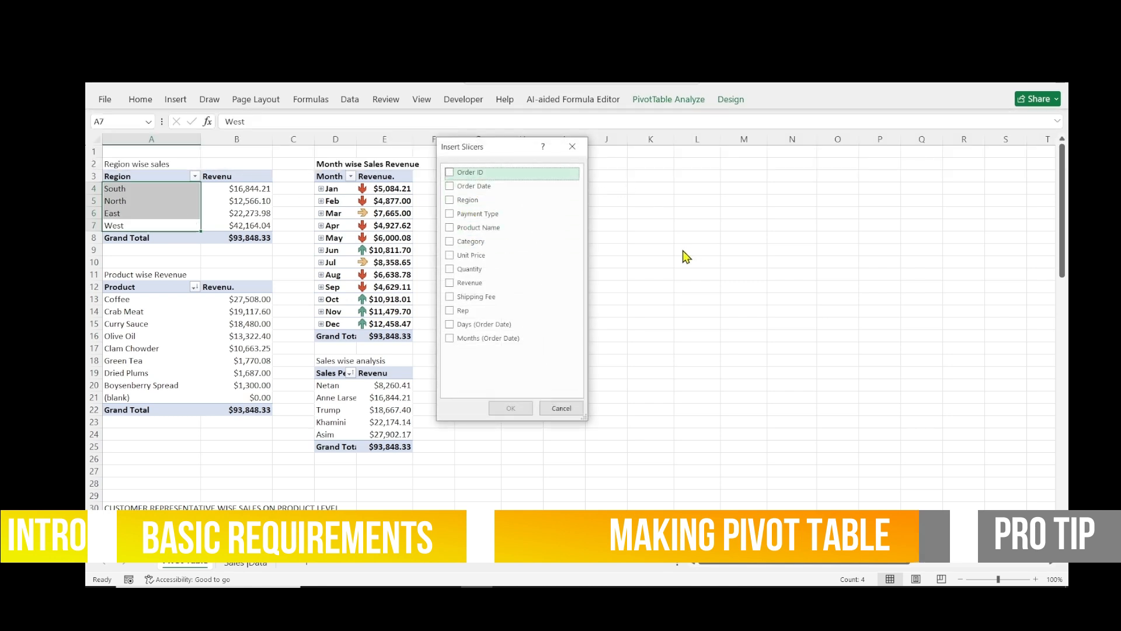
click(564, 408)
click(673, 104)
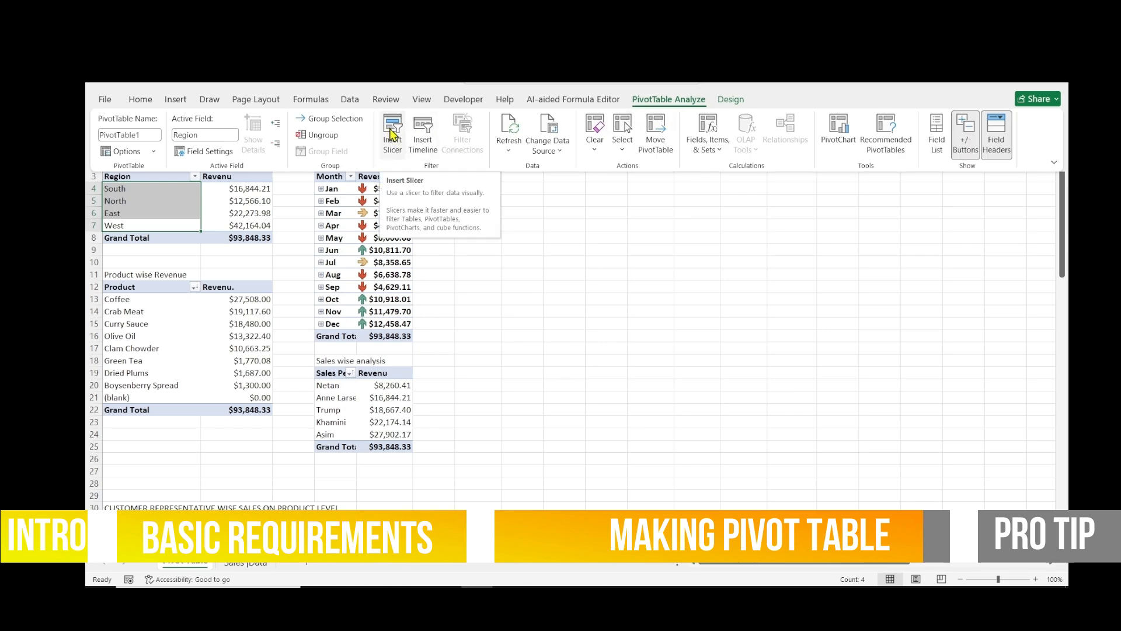
key(ctrl+p)
key(Escape)
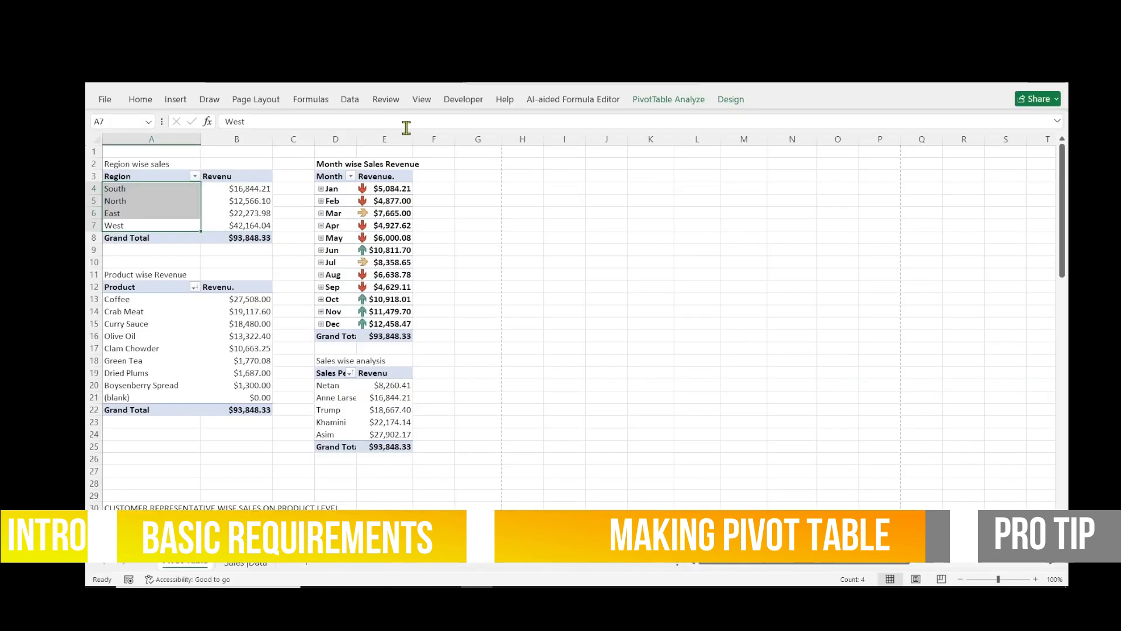
click(663, 104)
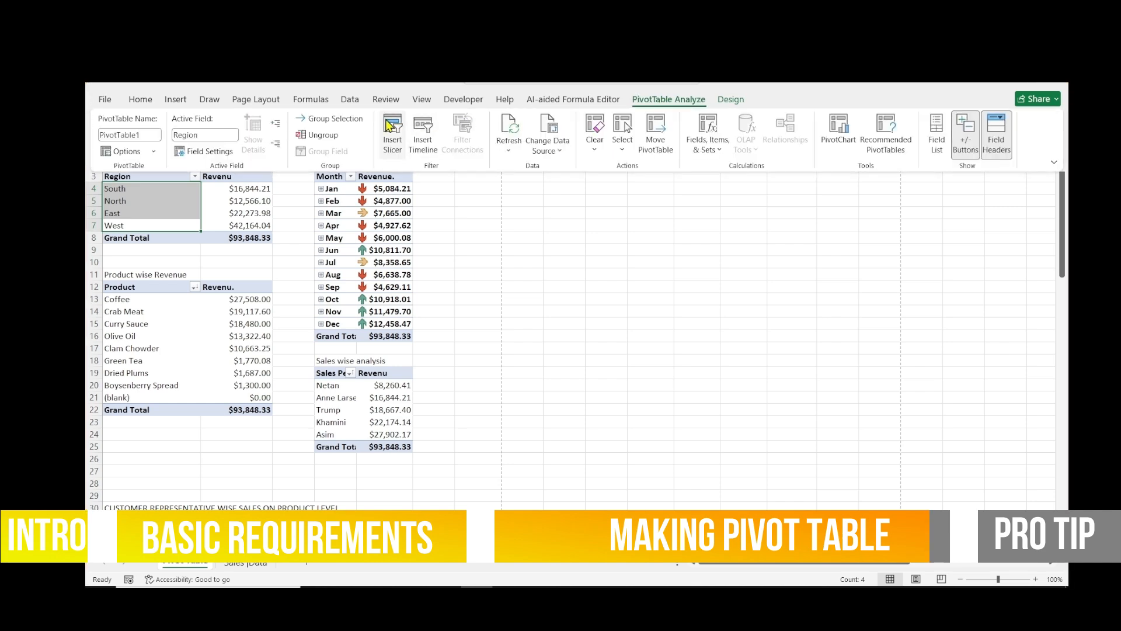
mouse_move(403, 111)
mouse_down()
mouse_move(392, 105)
mouse_move(405, 153)
mouse_move(398, 109)
mouse_up()
key(Escape)
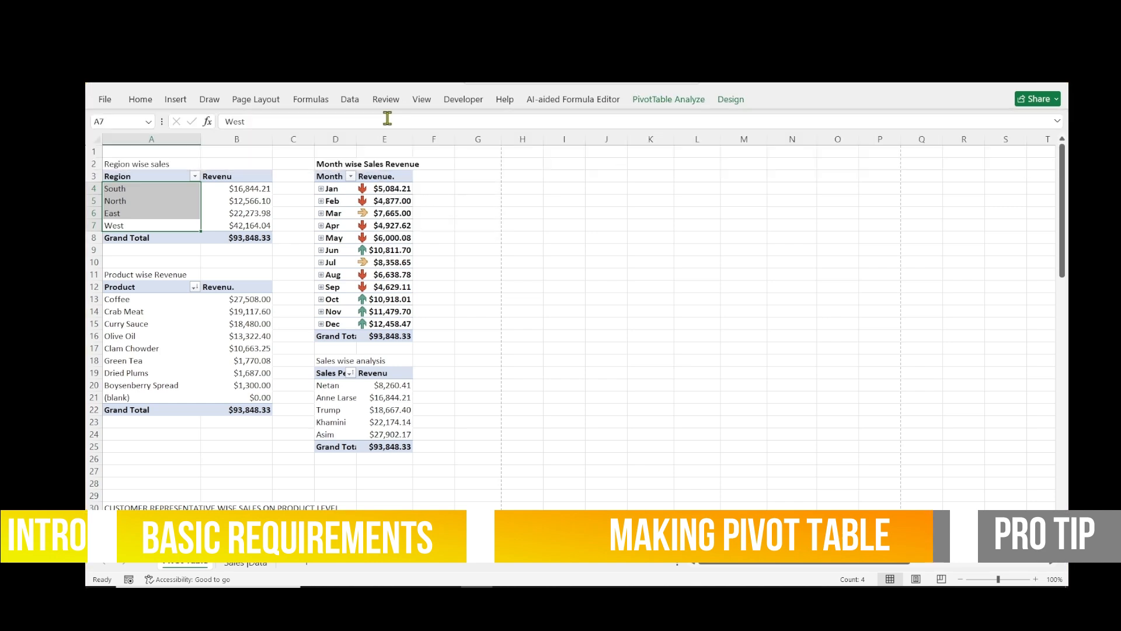
Insert slicers for Region, Payment Type, Product Name and Category from the region PivotTable.
click(730, 100)
click(668, 100)
click(393, 133)
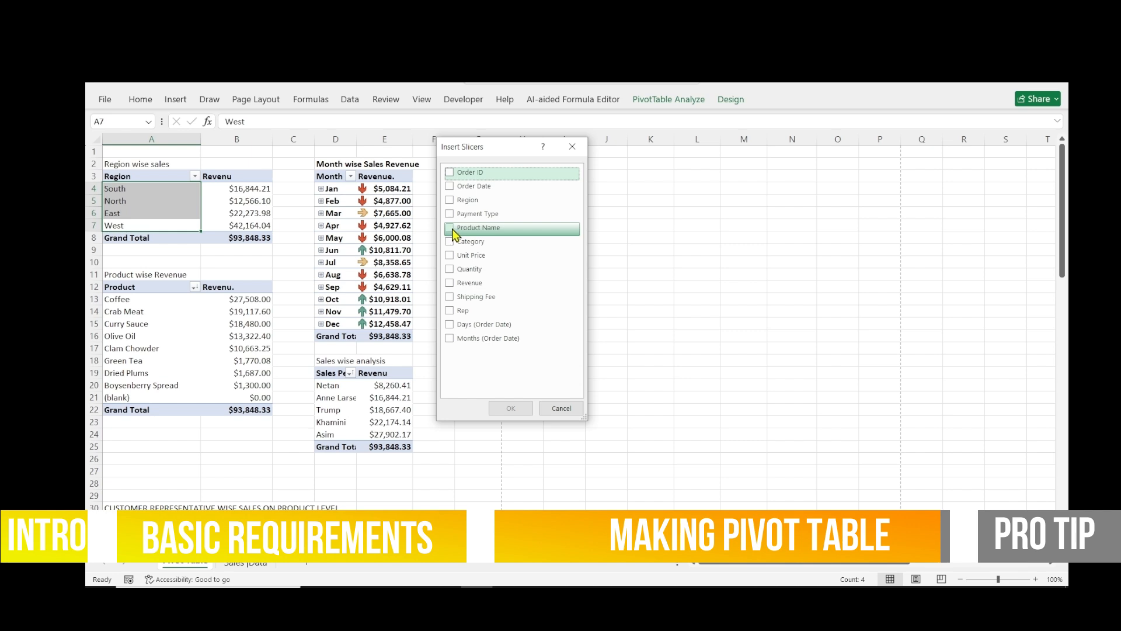
click(449, 201)
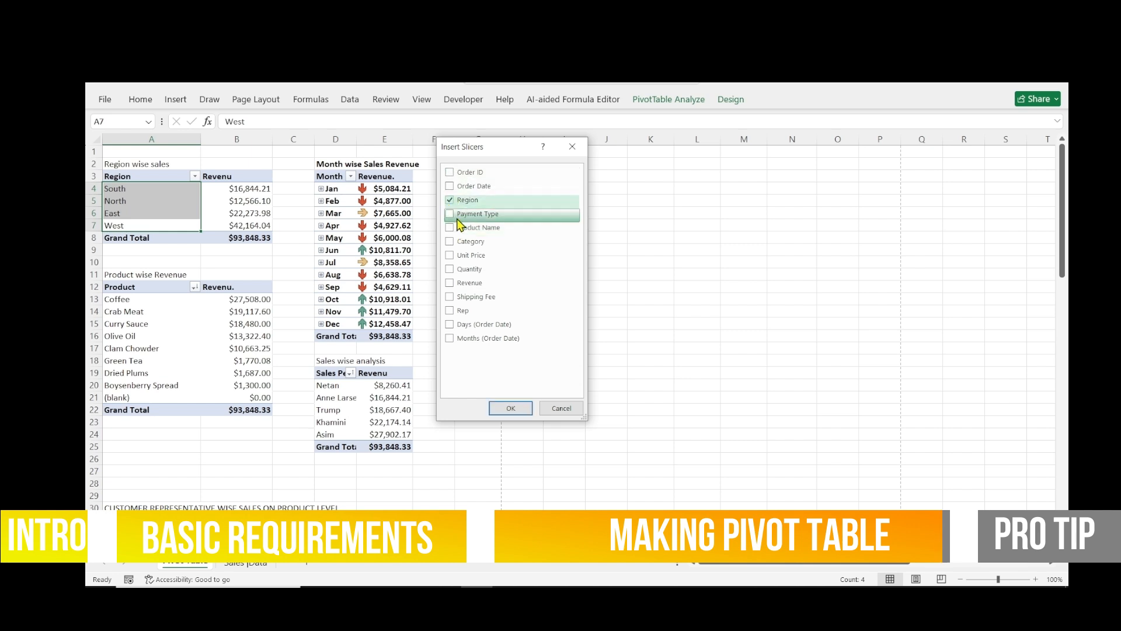
click(456, 216)
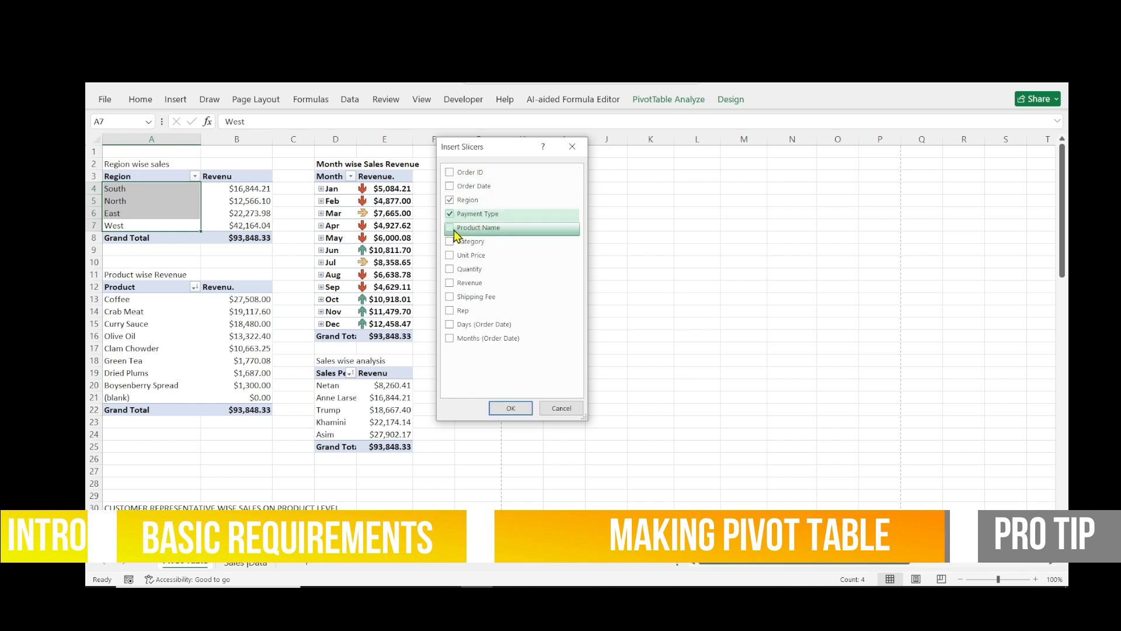
click(450, 228)
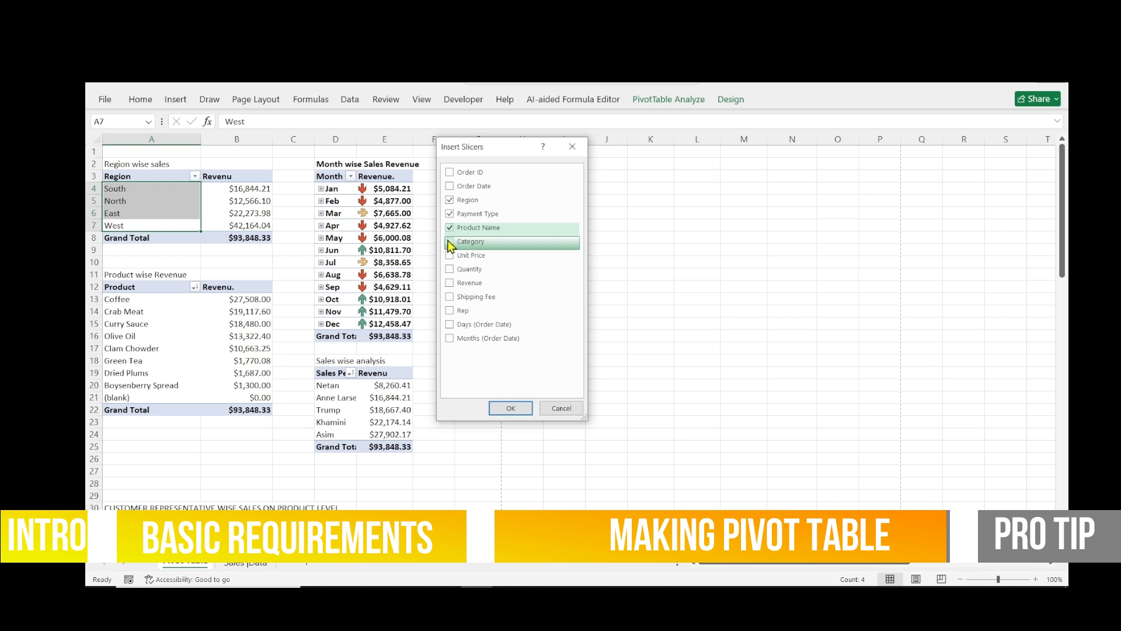
click(452, 242)
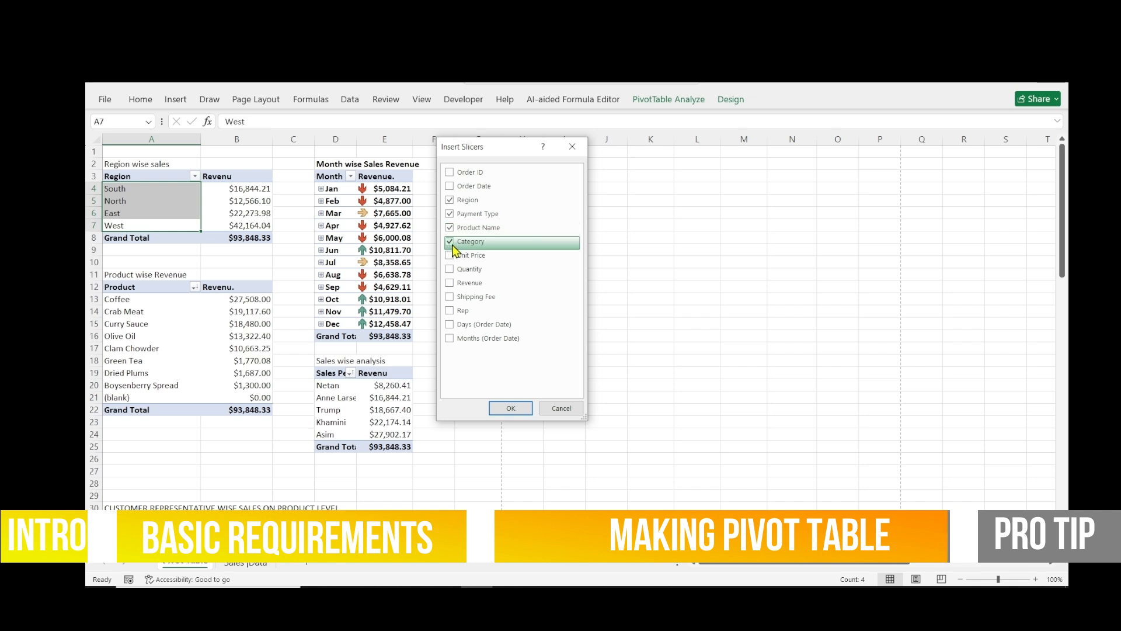
click(510, 408)
Arrange the slicers in a two-by-two grid beside the PivotTables, with Region and Payment Type above Product Name and Category.
drag(450, 227, 392, 161)
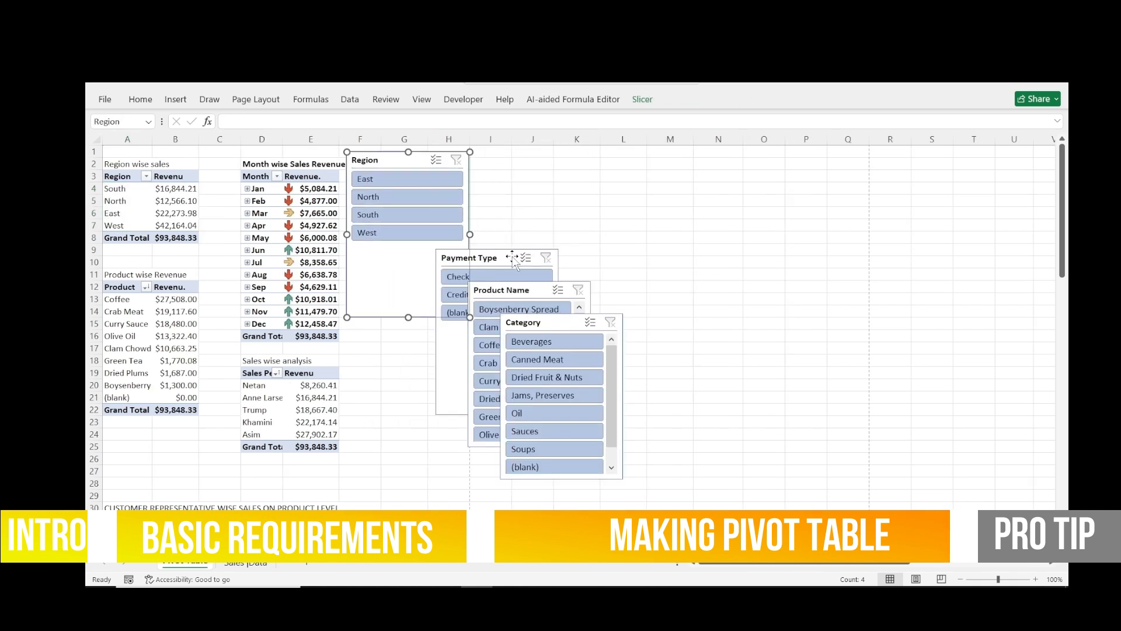
drag(508, 256, 544, 157)
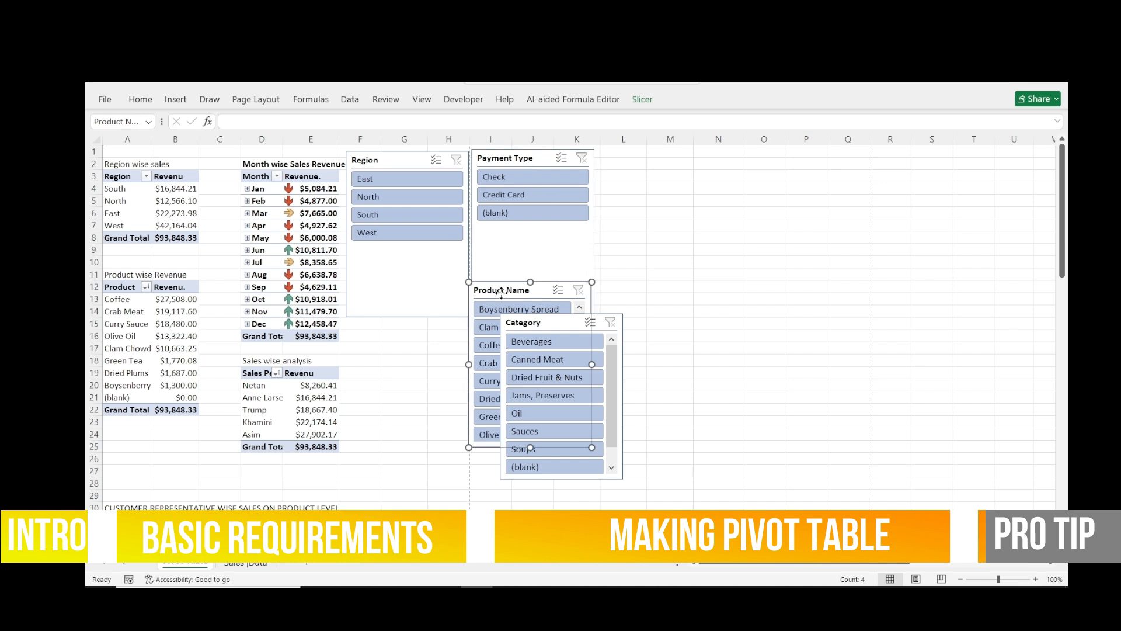
drag(503, 292, 380, 331)
drag(523, 318, 494, 323)
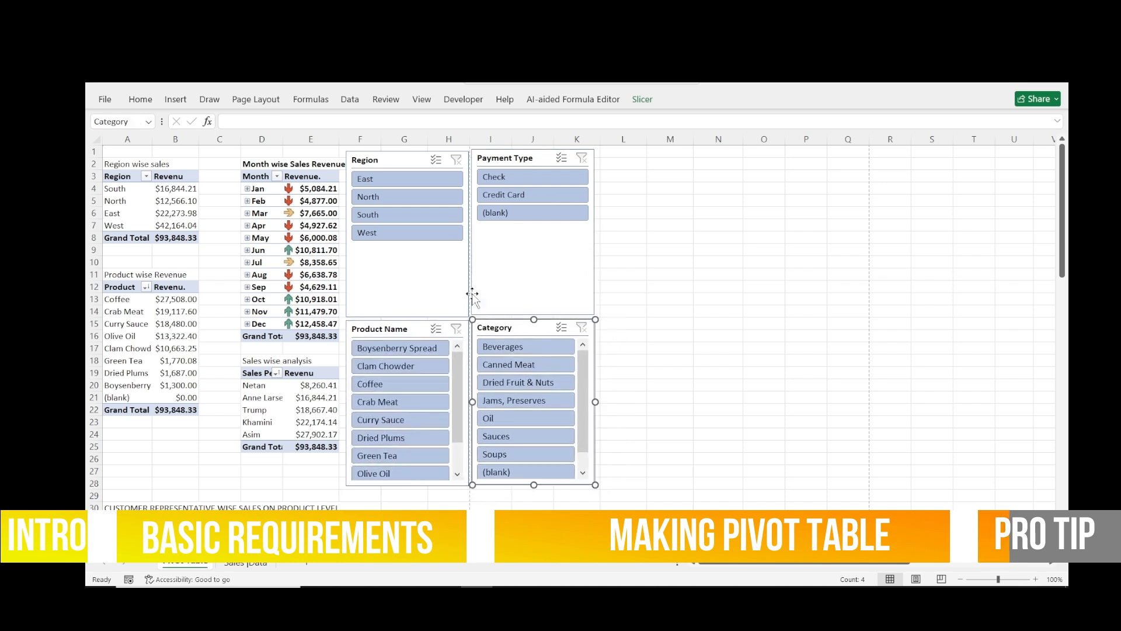
Filter by the East region, switch the product filter through Coffee, Curry Sauce and Dried Plums, and return to all regions.
click(409, 180)
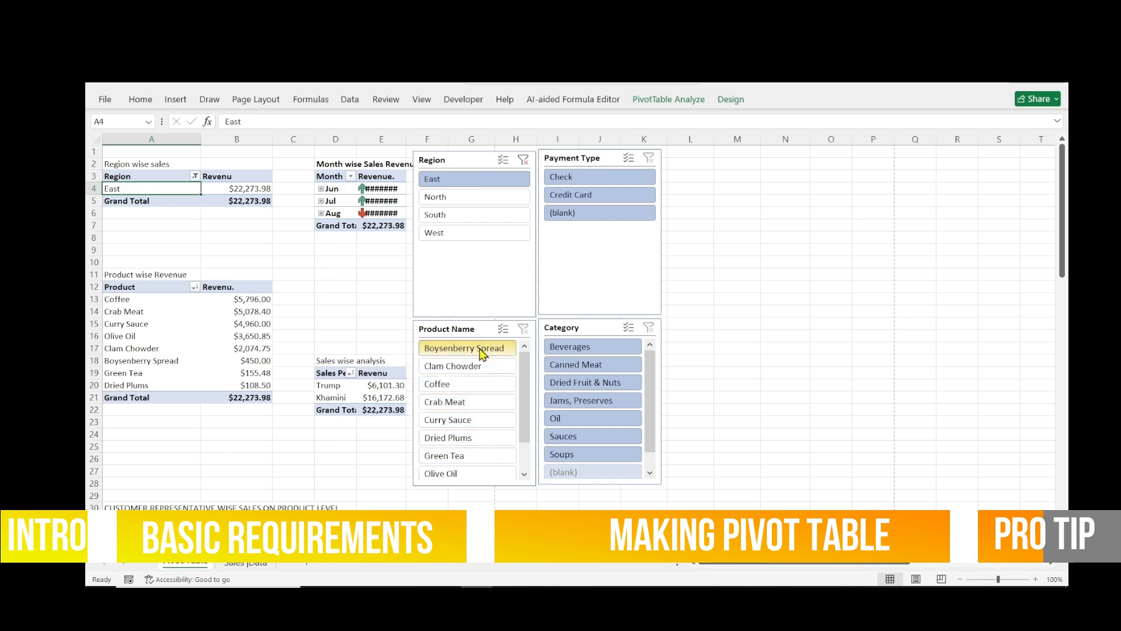
click(380, 384)
click(381, 421)
click(378, 439)
click(437, 160)
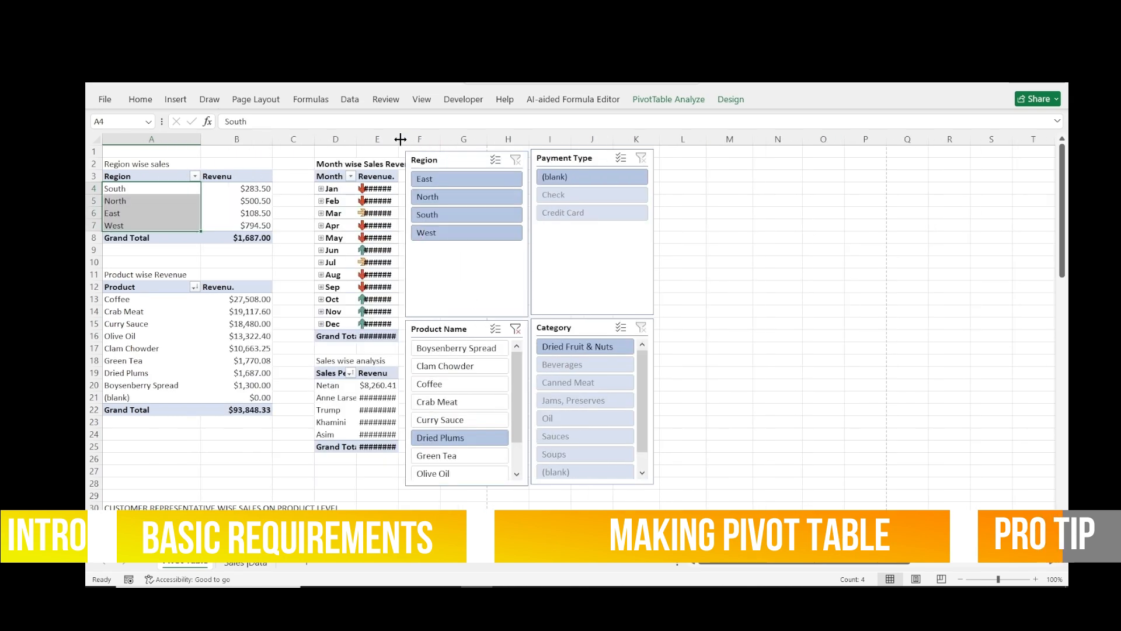
Switch the Product Name slicer through several products such as Green Tea, Boysenberry Spread and Coffee, ending on Olive Oil.
double_click(400, 139)
click(453, 456)
click(388, 474)
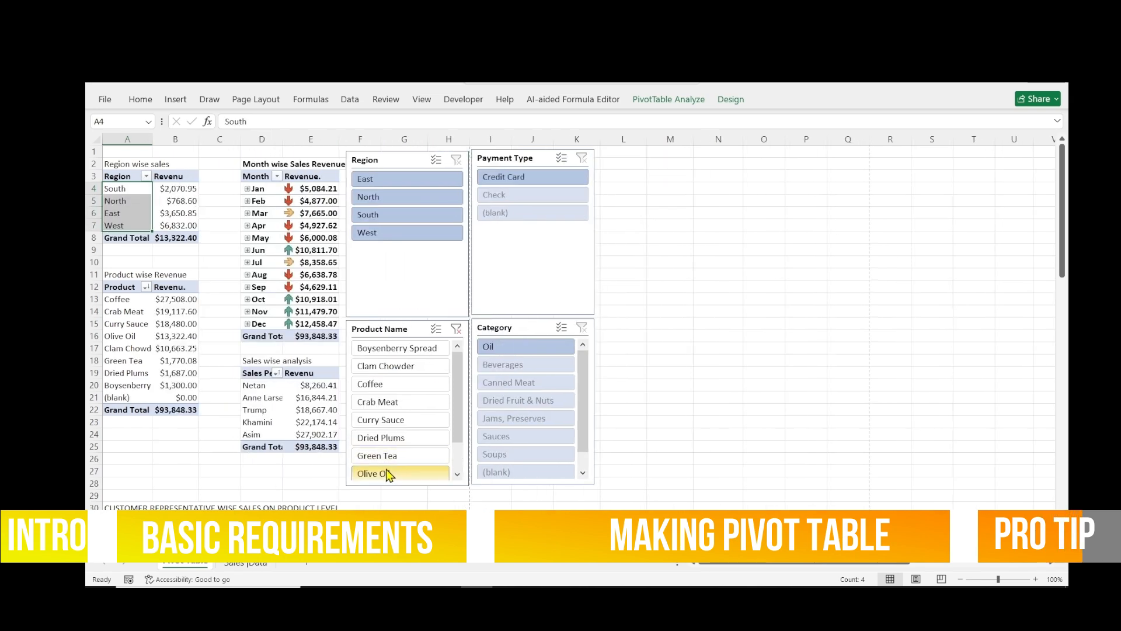
click(396, 350)
click(396, 384)
click(395, 420)
click(396, 439)
click(402, 456)
click(402, 473)
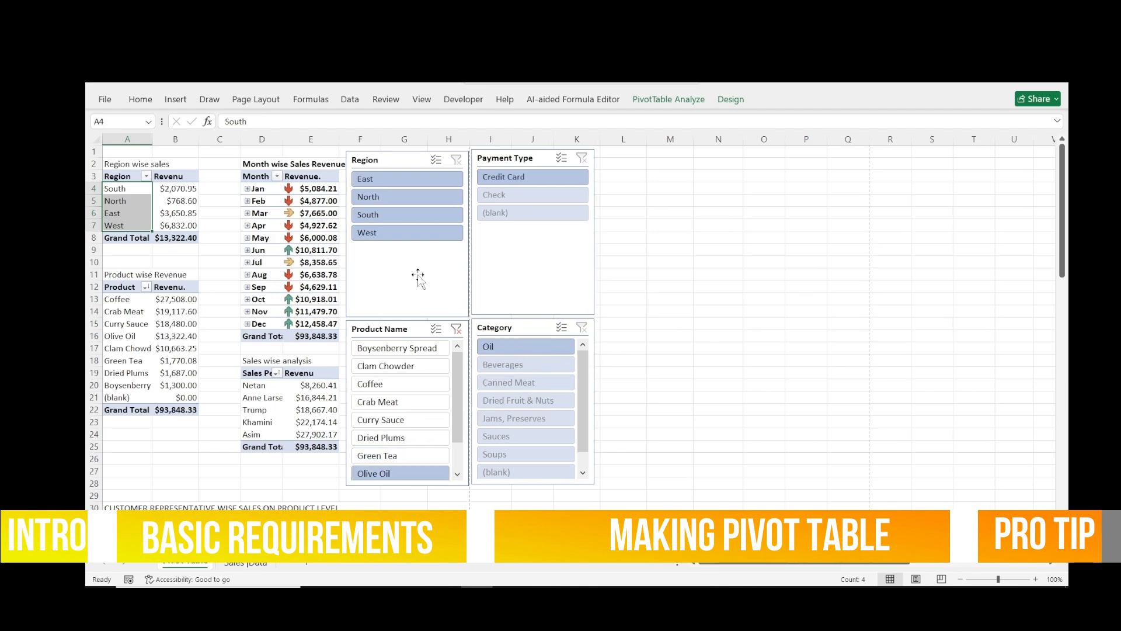
Try the Soups category, set the Category slicer to Oil and filter the Region slicer to East.
click(526, 418)
click(524, 454)
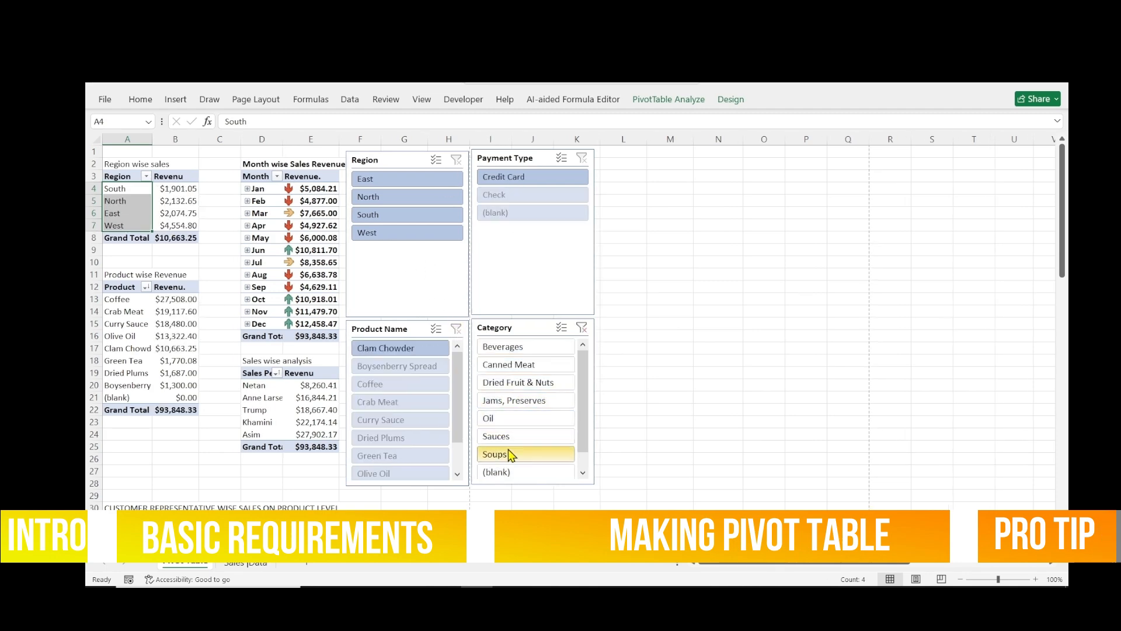
click(517, 418)
ctrl+scroll(523, 379, down, 3)
click(268, 158)
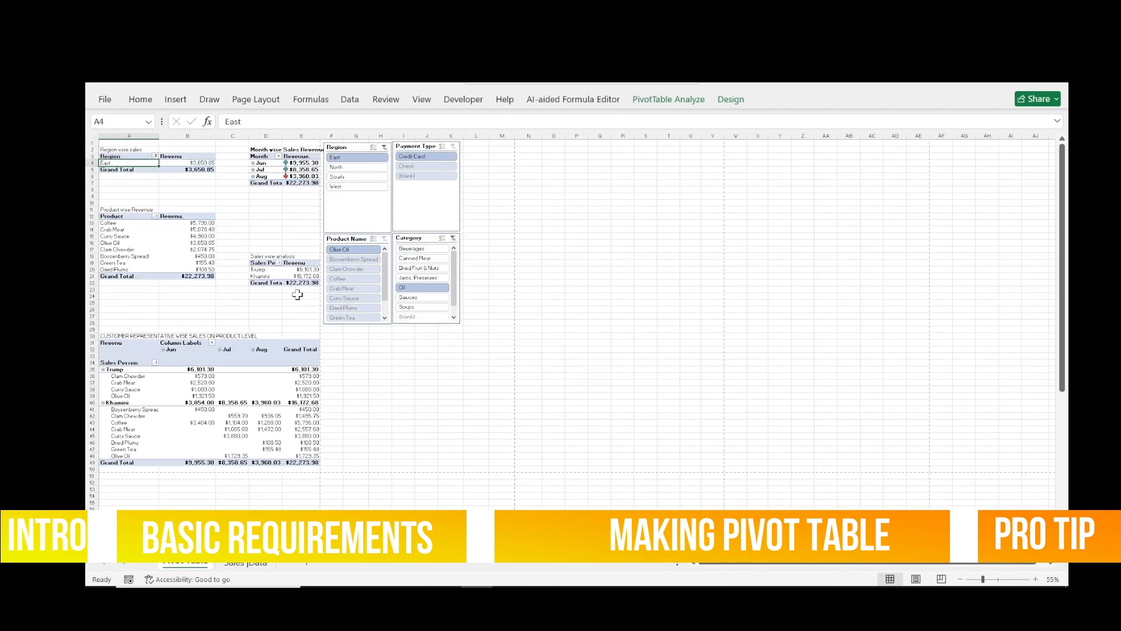
click(380, 409)
ctrl+scroll(380, 408, up, 3)
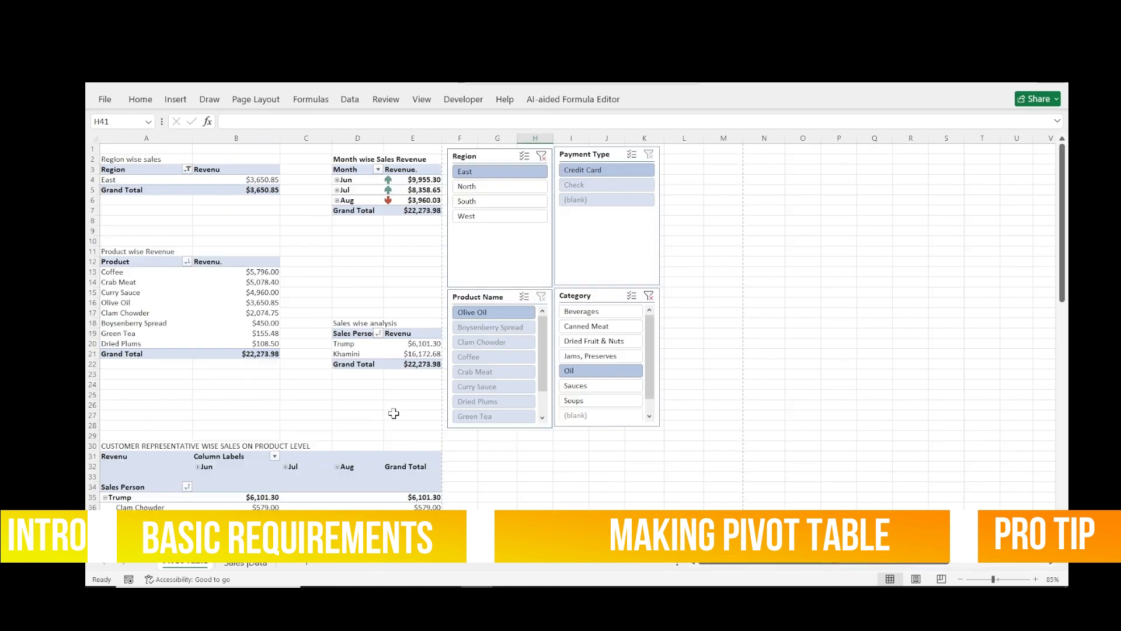
Switch the Category slicer through Beverages and Canned Meat to Dried Fruit & Nuts.
click(608, 367)
click(503, 341)
click(494, 312)
click(494, 327)
click(481, 343)
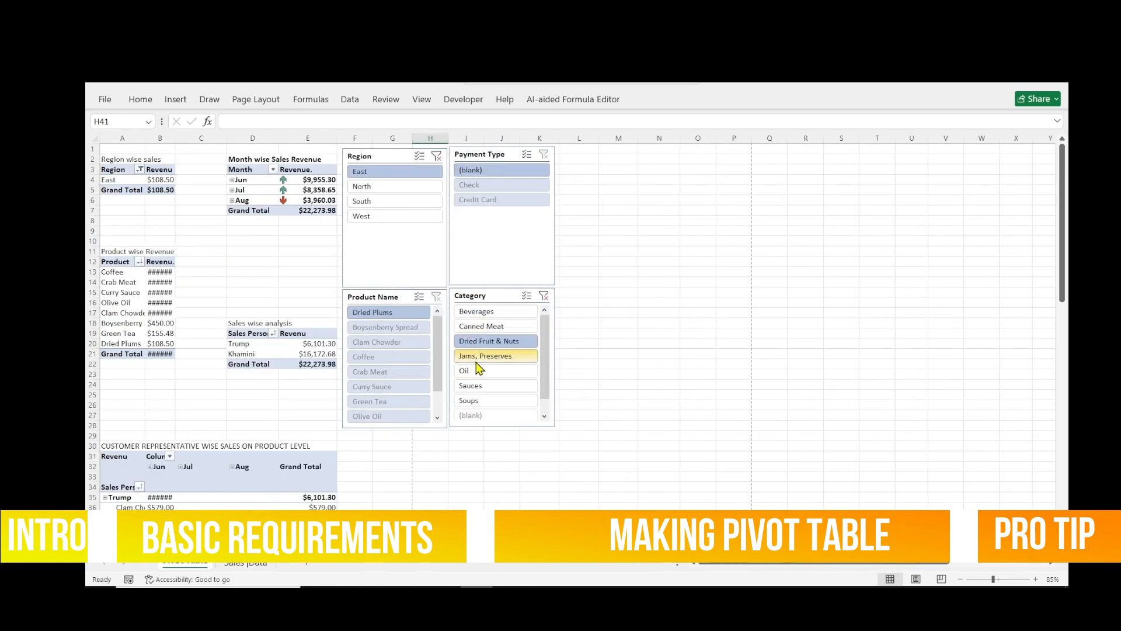